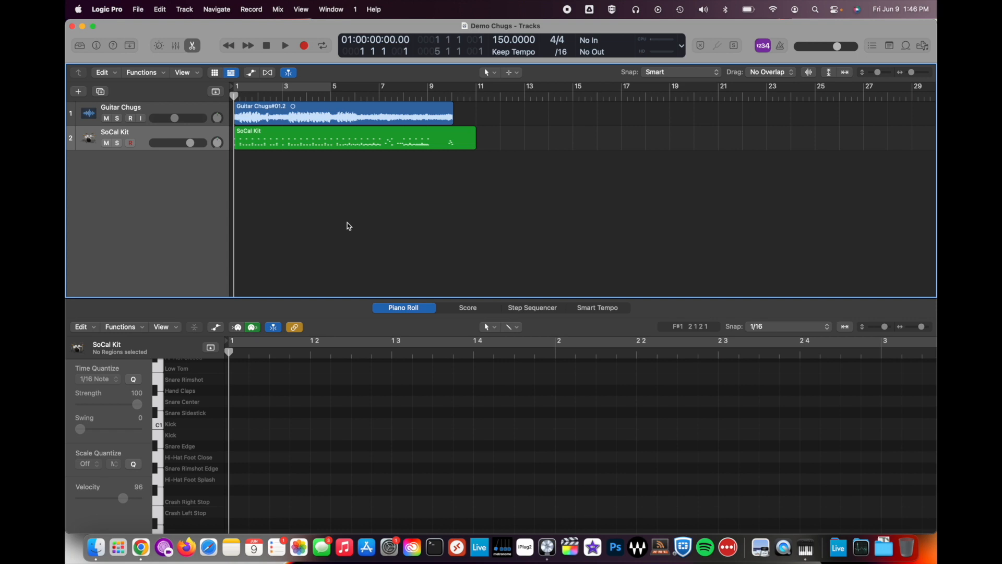
# Play back the guitar and drum regions to the end of the arrangement and close the Piano Roll.
pyautogui.press('space')
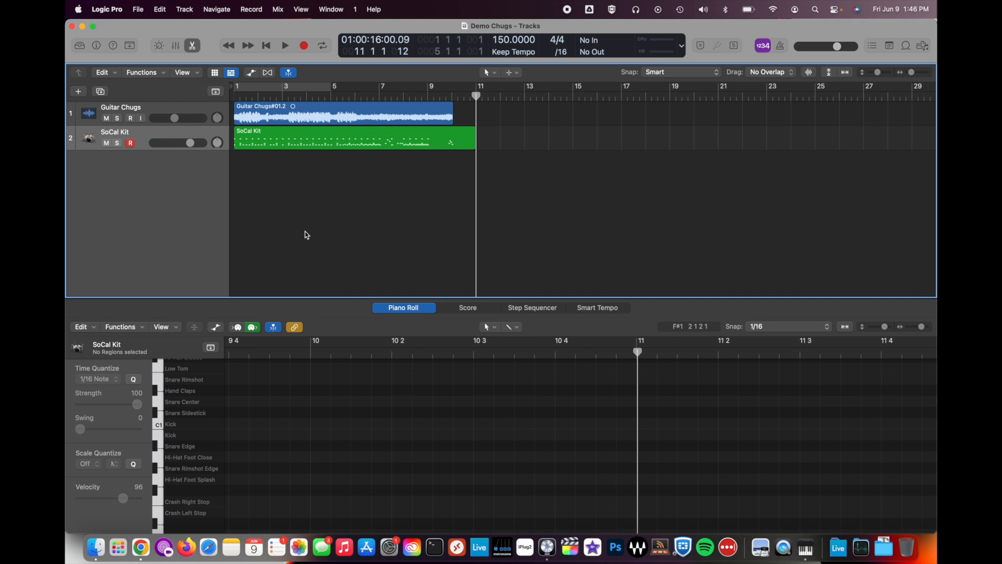
pyautogui.press('x')
pyautogui.press('x')
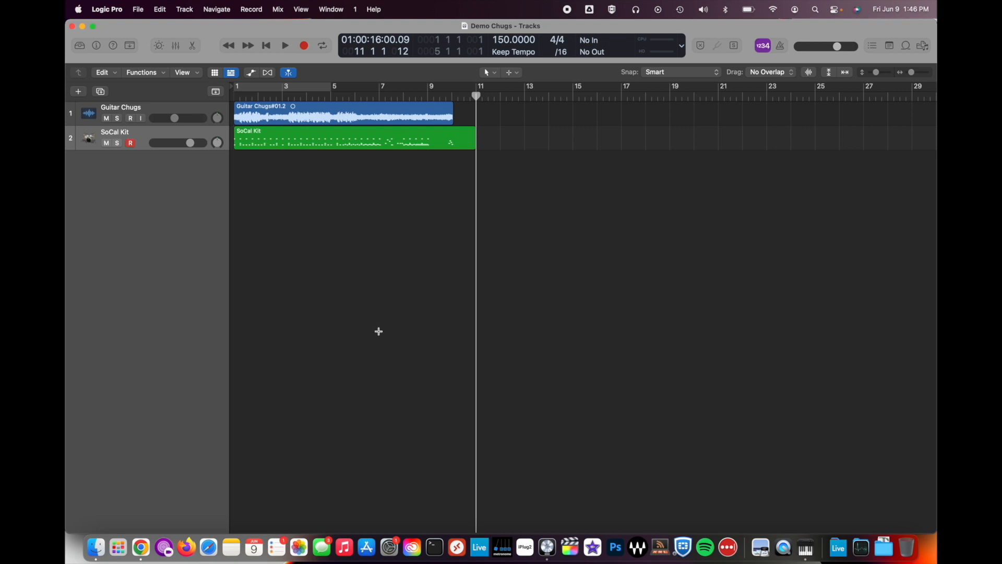
# Create one new software instrument track using Drum Kit Designer, with output set to Output 1 + 2.
pyautogui.press('alt+super+n')
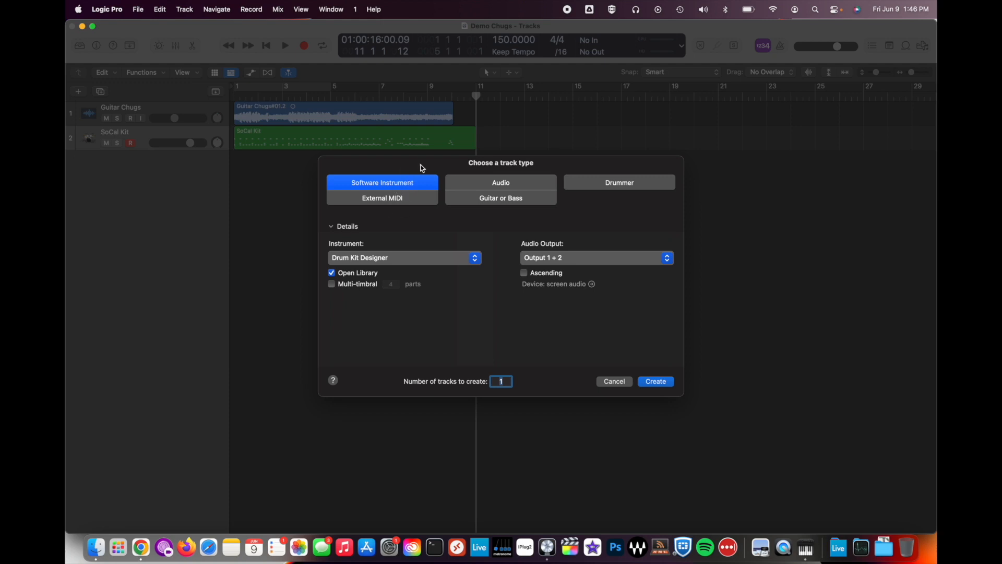
pyautogui.click(493, 184)
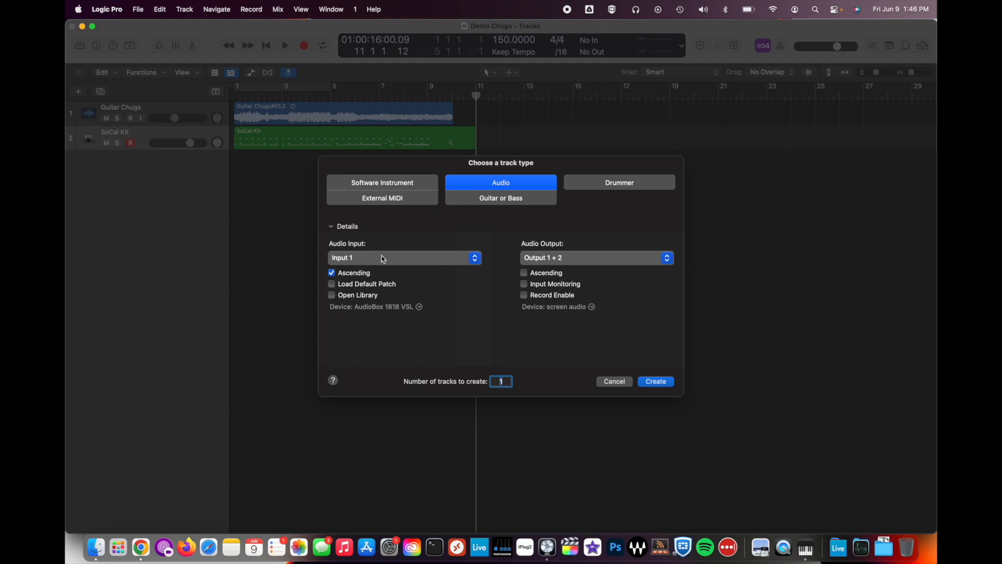
pyautogui.click(396, 183)
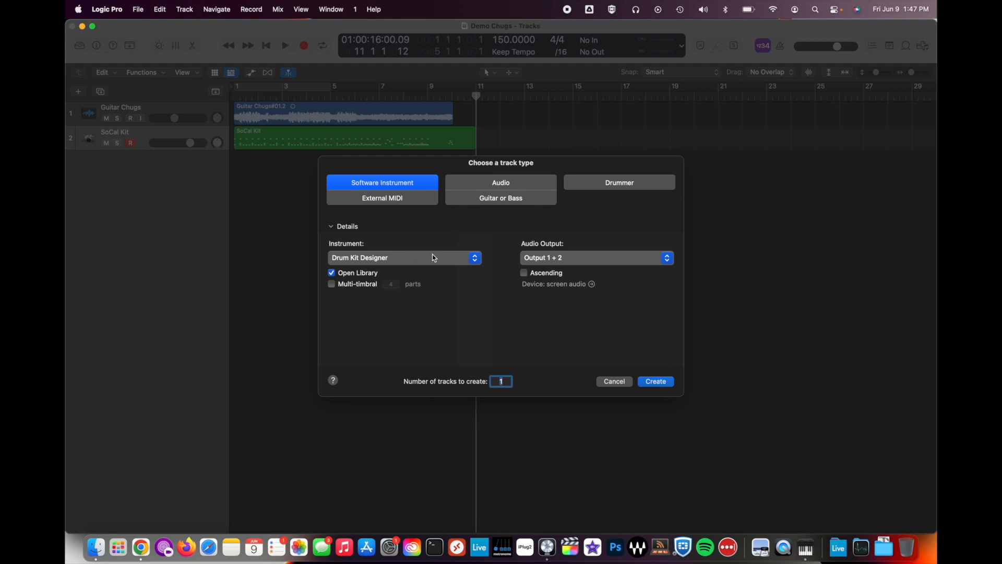
pyautogui.click(656, 382)
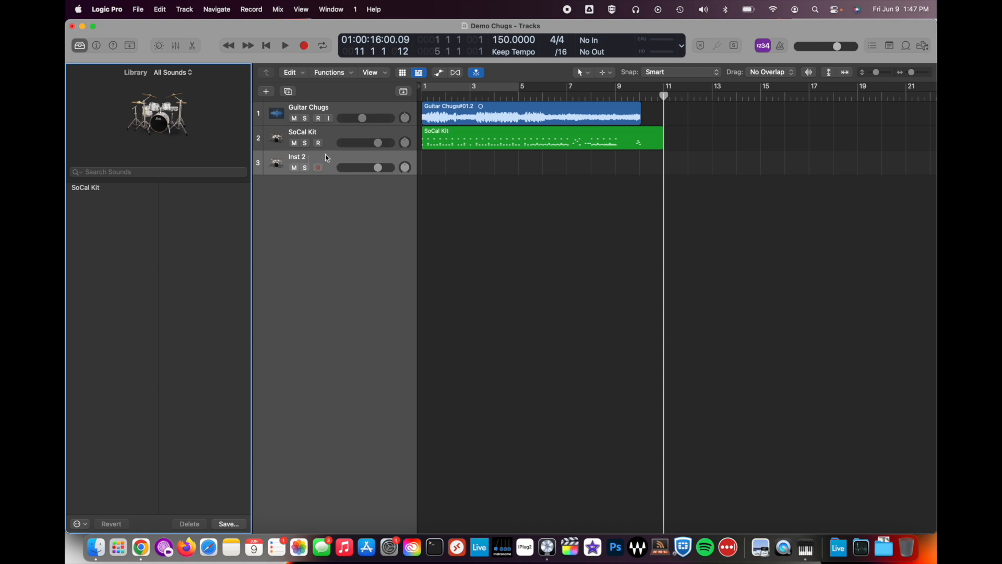
# Mute the SoCal Kit track and return the playhead to bar 1, hiding the Library.
pyautogui.click(295, 143)
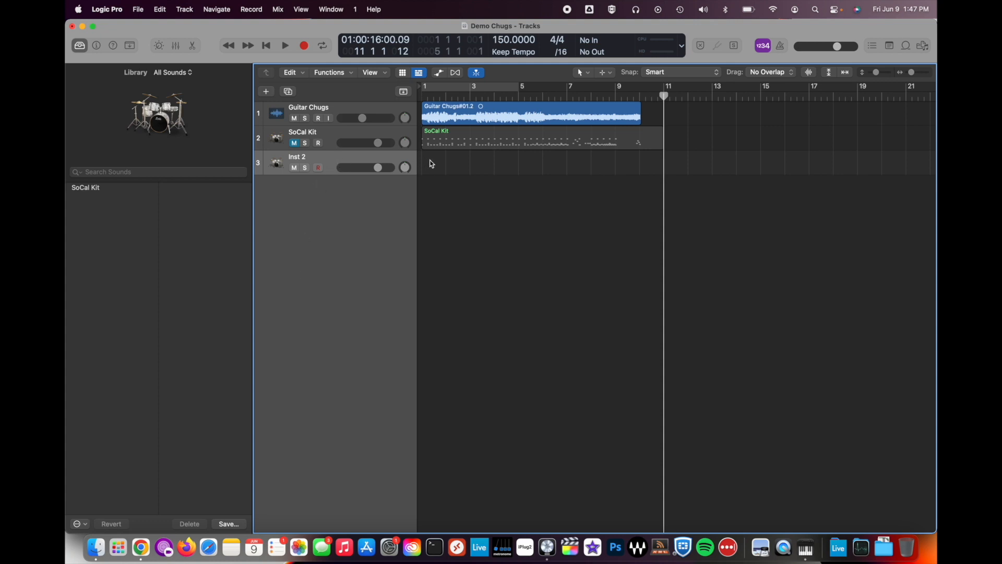
pyautogui.moveTo(663, 96); pyautogui.dragTo(422, 95)
pyautogui.click(80, 47)
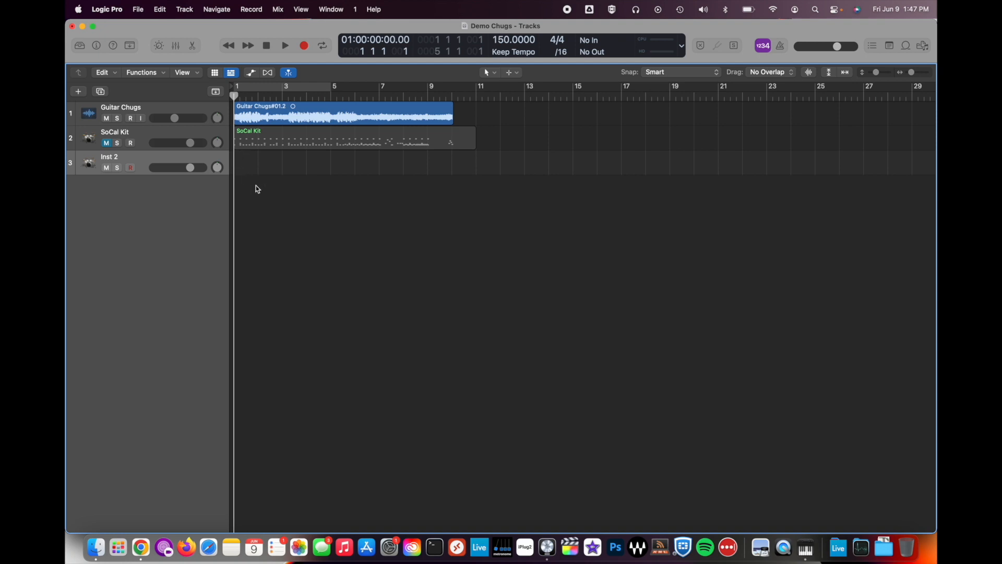
# Record-enable the Inst 2 track and bring up Musical Typing below the tracks.
pyautogui.click(131, 168)
pyautogui.press('super+k')
pyautogui.moveTo(682, 277); pyautogui.dragTo(451, 220)
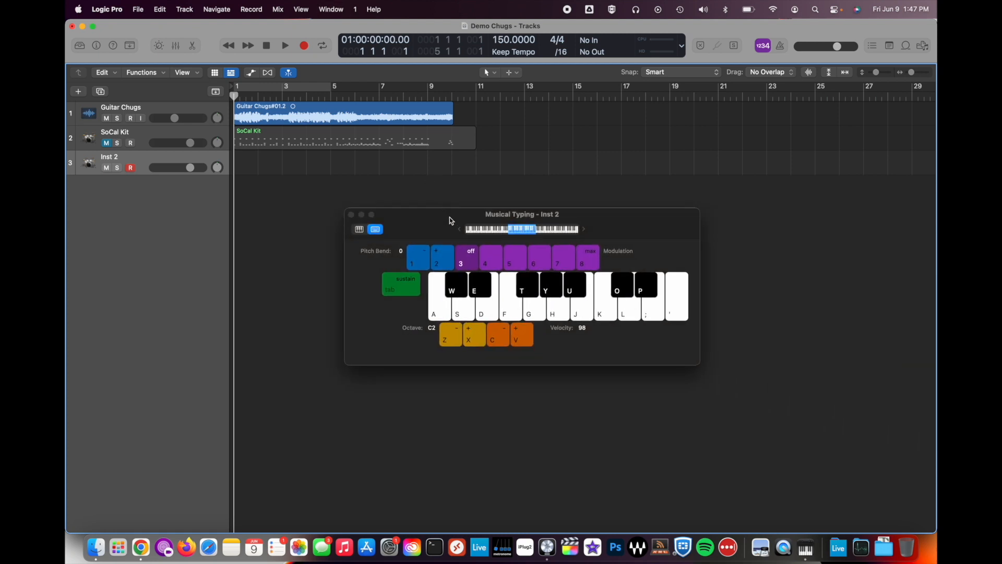
# Audition the drum kit sounds on consecutive white keys from C2 up to A2 and close Musical Typing.
pyautogui.press('a')
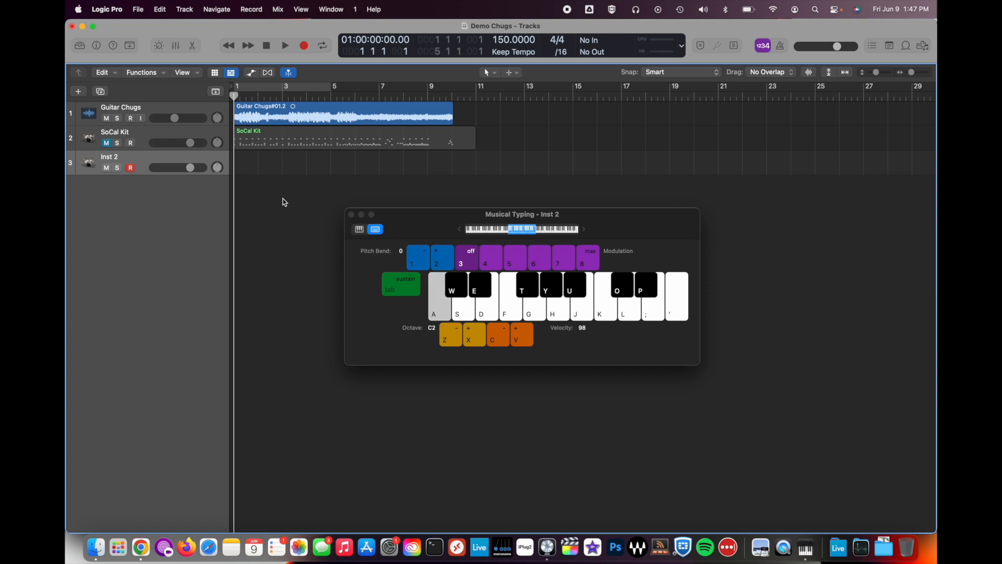
pyautogui.press('s')
pyautogui.press('d')
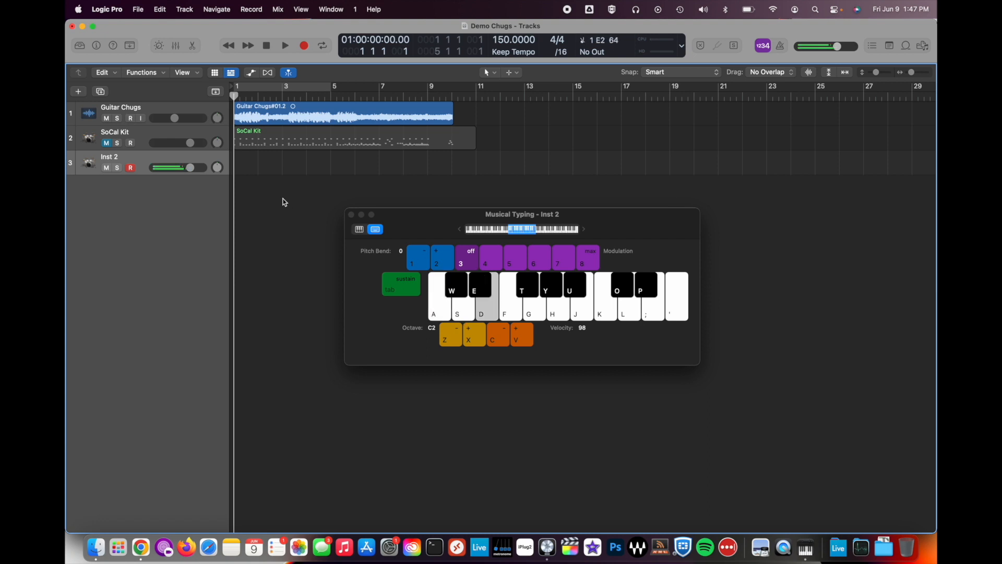
pyautogui.press('f')
pyautogui.press('g')
pyautogui.press('h')
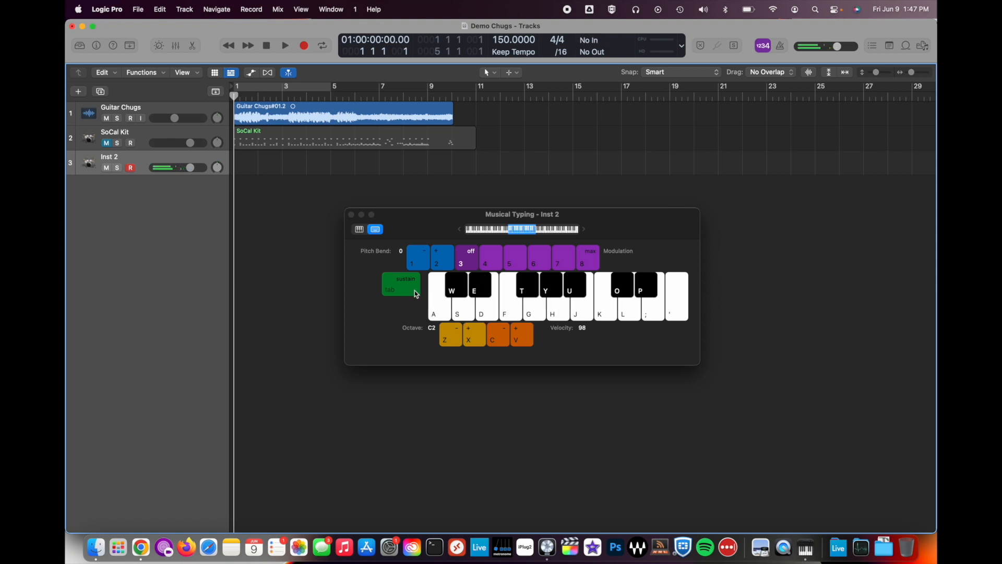
pyautogui.click(352, 215)
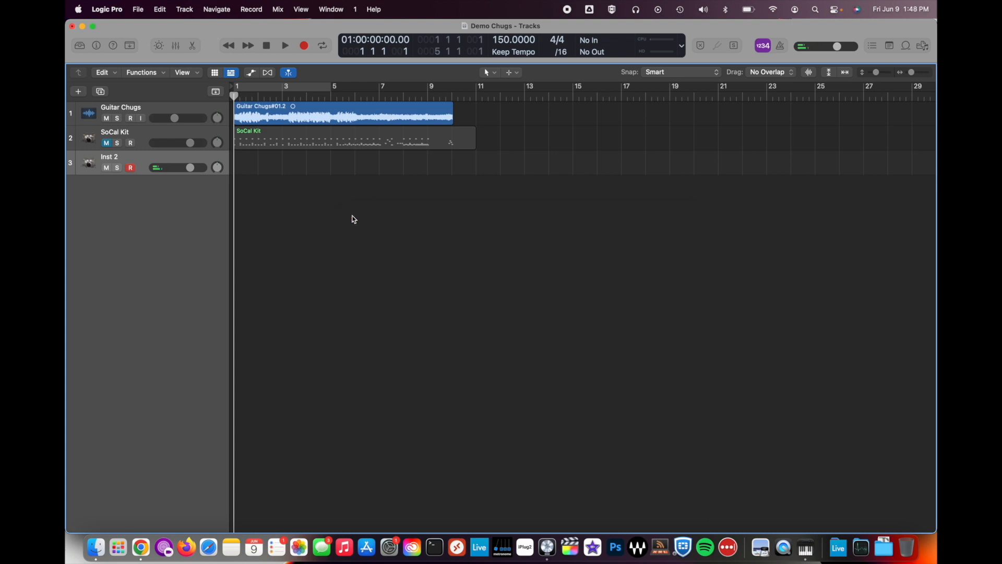
# Create a MIDI region at bar 1 on the Inst 2 track and lengthen it to bar 10 without looping.
pyautogui.rightClick(242, 162)
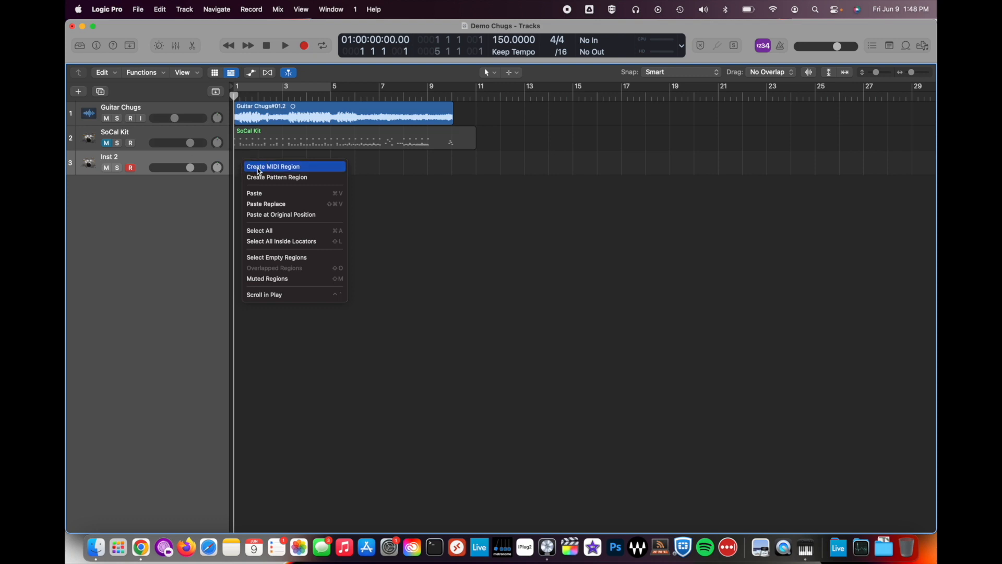
pyautogui.click(259, 171)
pyautogui.moveTo(257, 160); pyautogui.dragTo(455, 159)
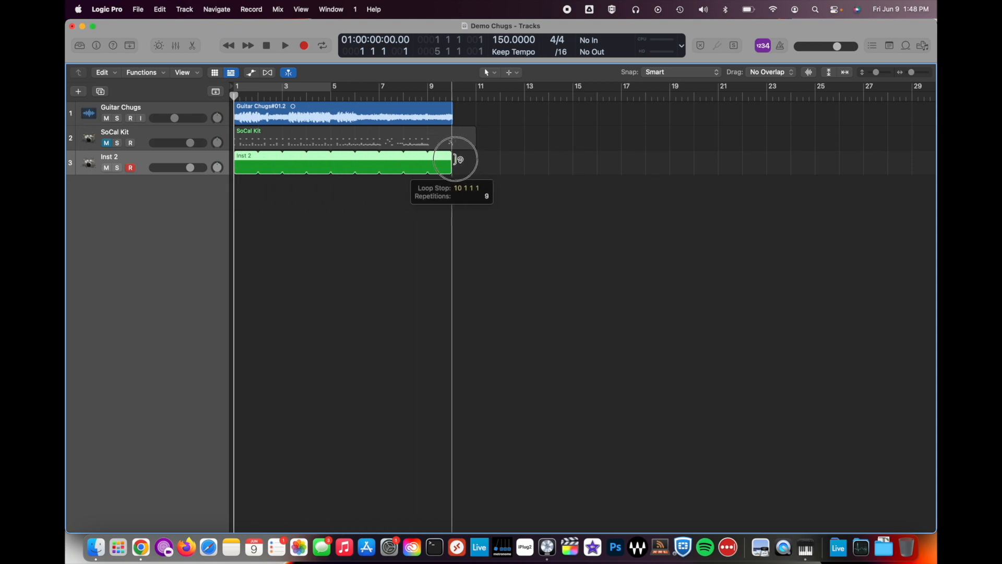
pyautogui.press('super+z')
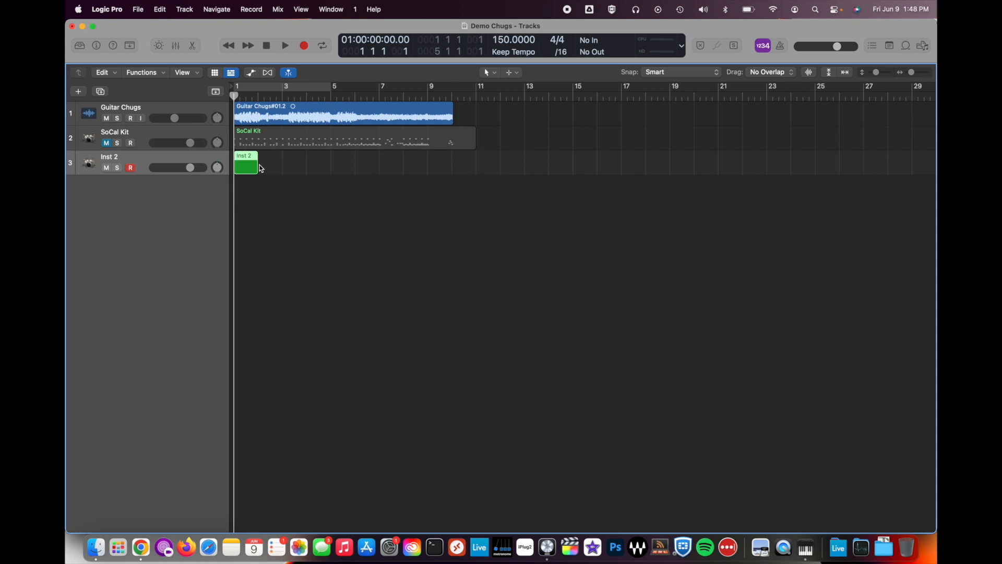
pyautogui.moveTo(261, 169); pyautogui.dragTo(451, 168)
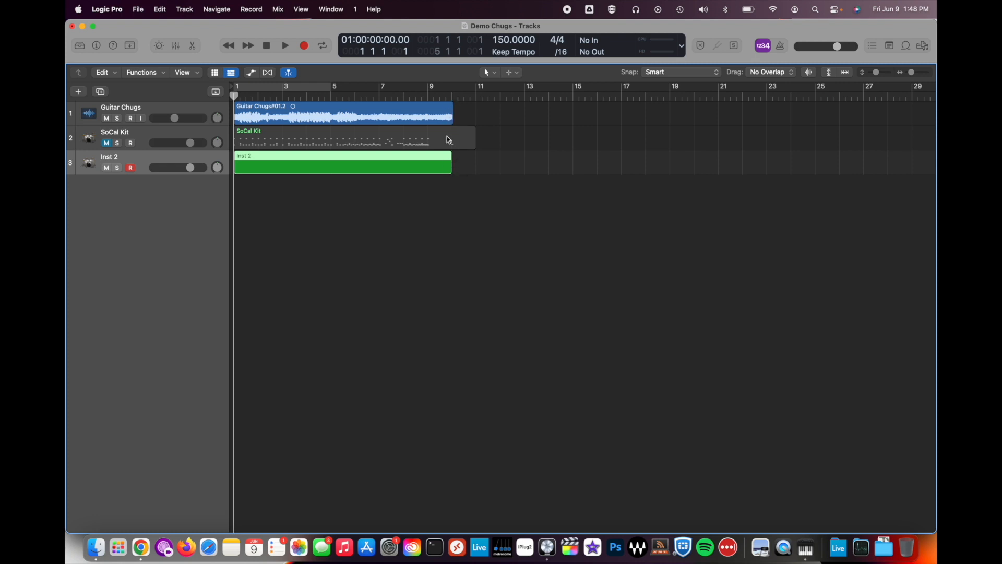
# Open the Inst 2 region in the Piano Roll at the kick, snare, hi-hat and tom rows.
pyautogui.doubleClick(249, 165)
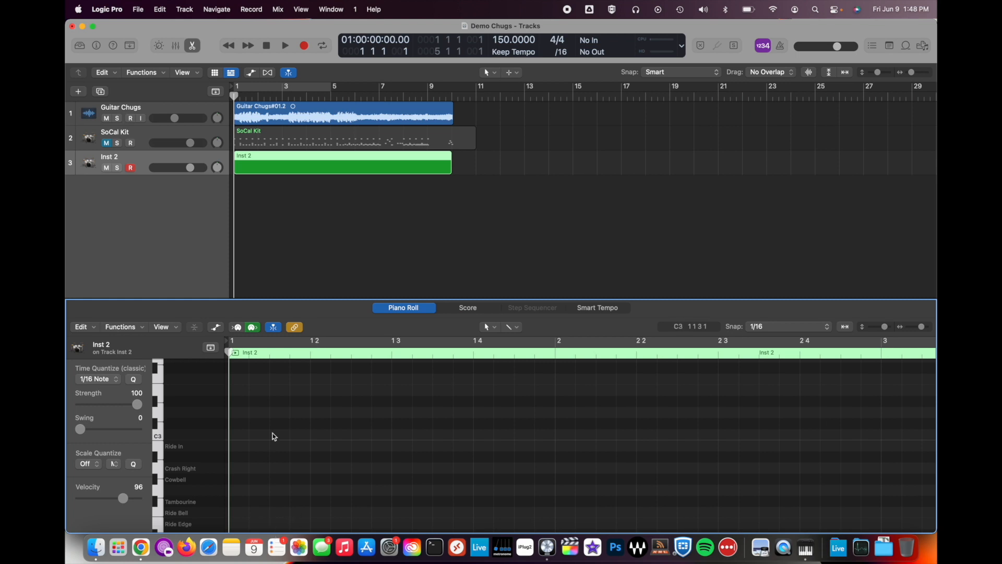
pyautogui.scroll(-3, 240, 418)
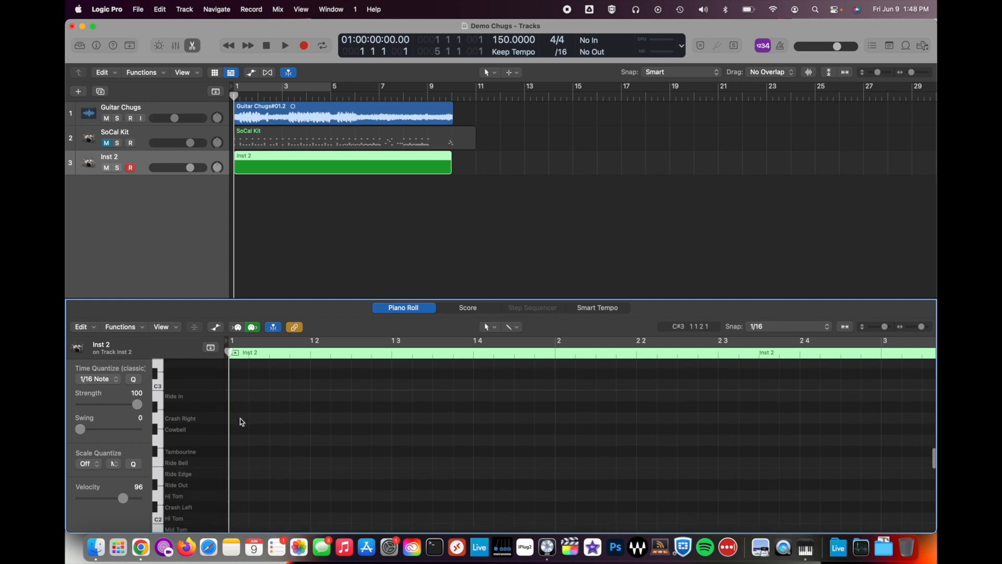
pyautogui.scroll(-2, 240, 418)
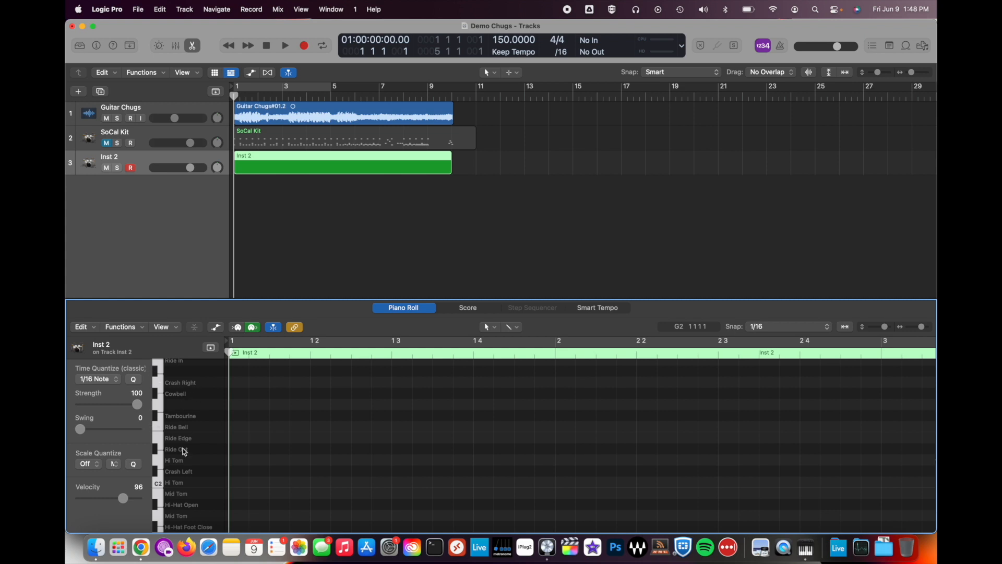
pyautogui.scroll(-6, 183, 451)
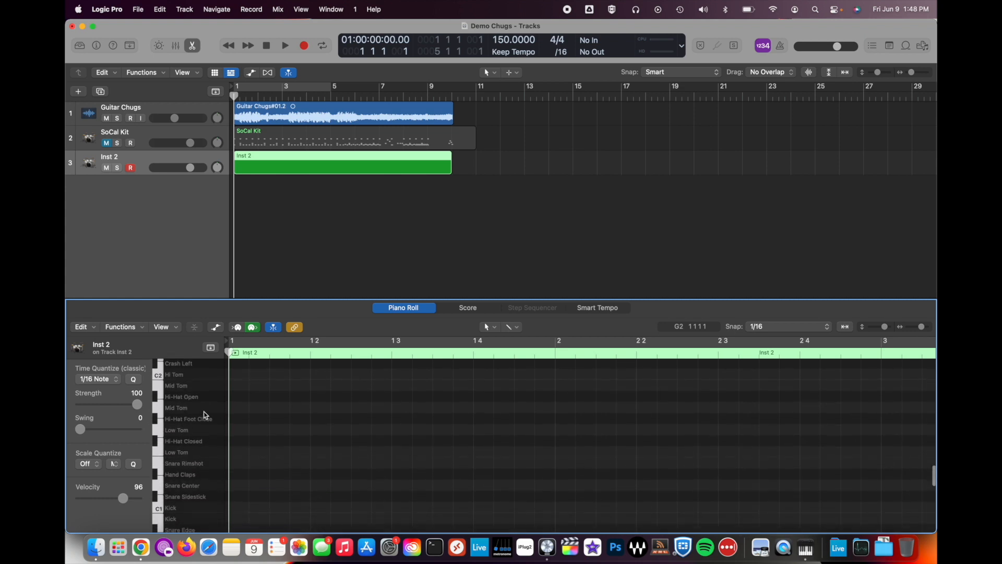
pyautogui.scroll(-1, 188, 499)
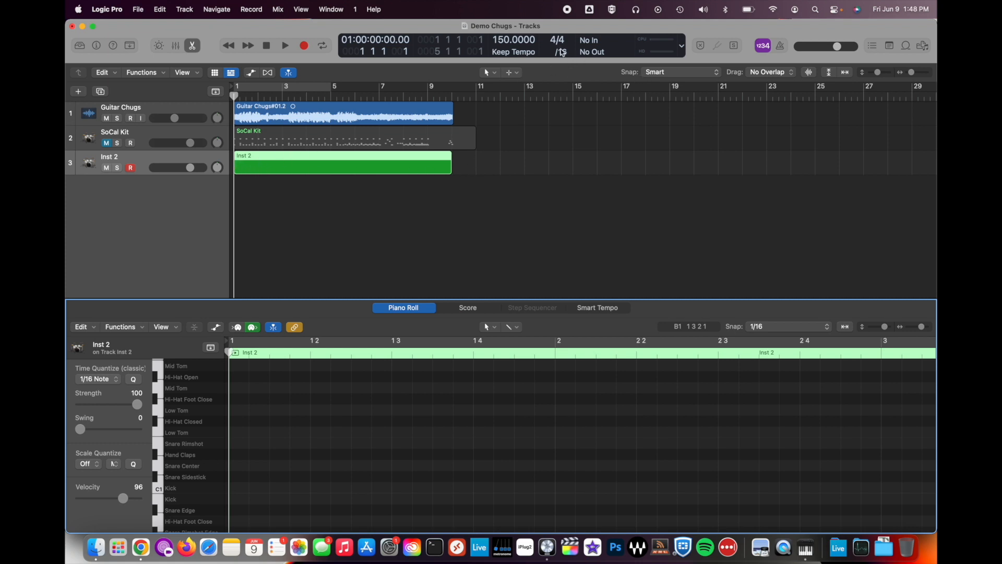
# Switch the control bar display through Time, Beats, and Beats & Project (Large), and return it to Custom.
pyautogui.click(683, 48)
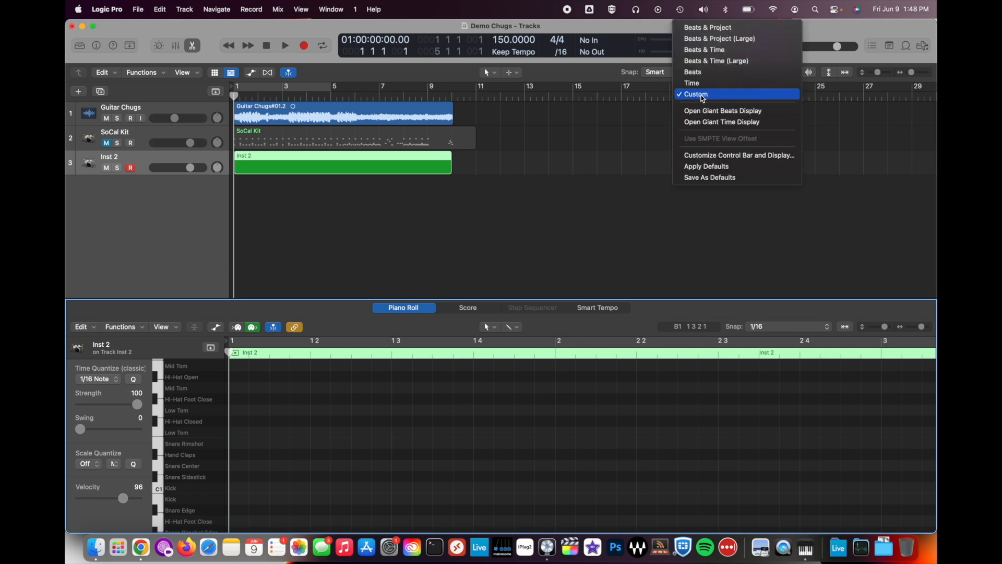
pyautogui.click(705, 86)
pyautogui.click(576, 45)
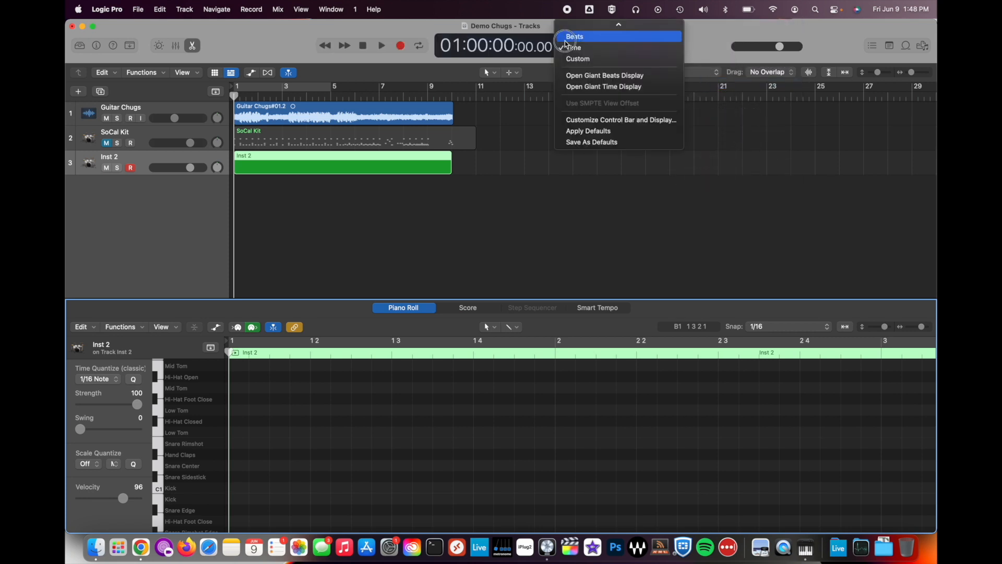
pyautogui.click(576, 37)
pyautogui.click(582, 46)
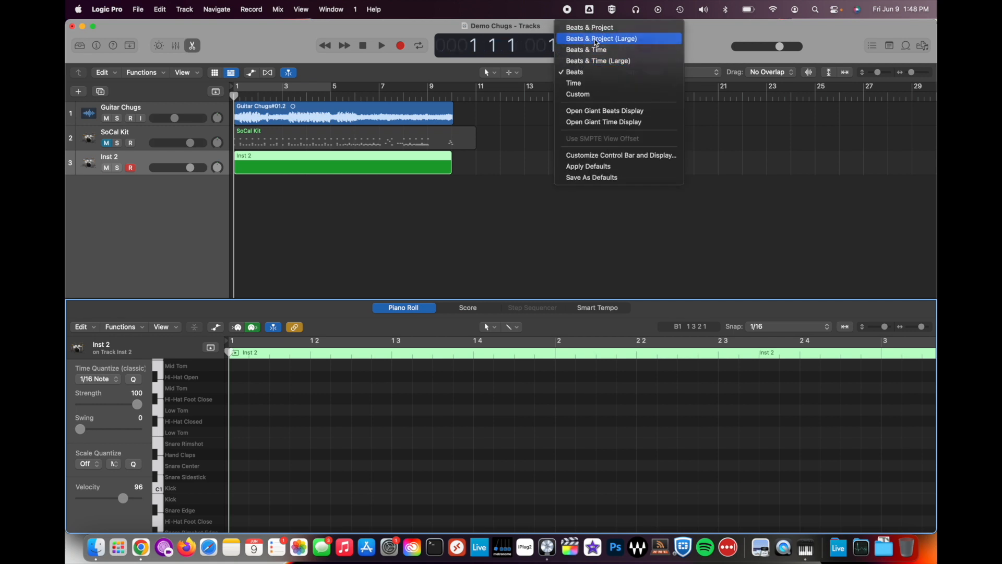
pyautogui.click(593, 39)
pyautogui.click(589, 49)
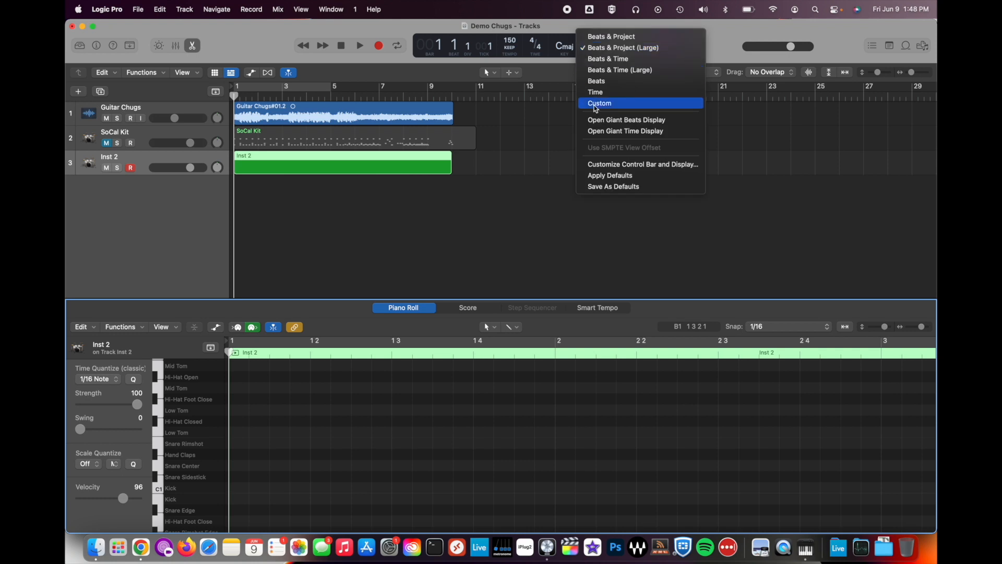
pyautogui.click(598, 104)
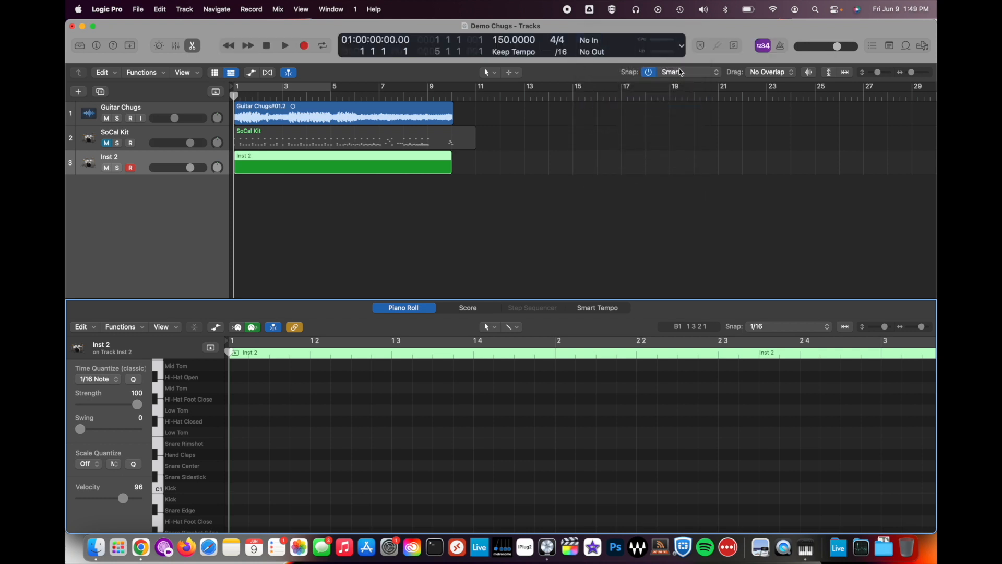
pyautogui.click(680, 52)
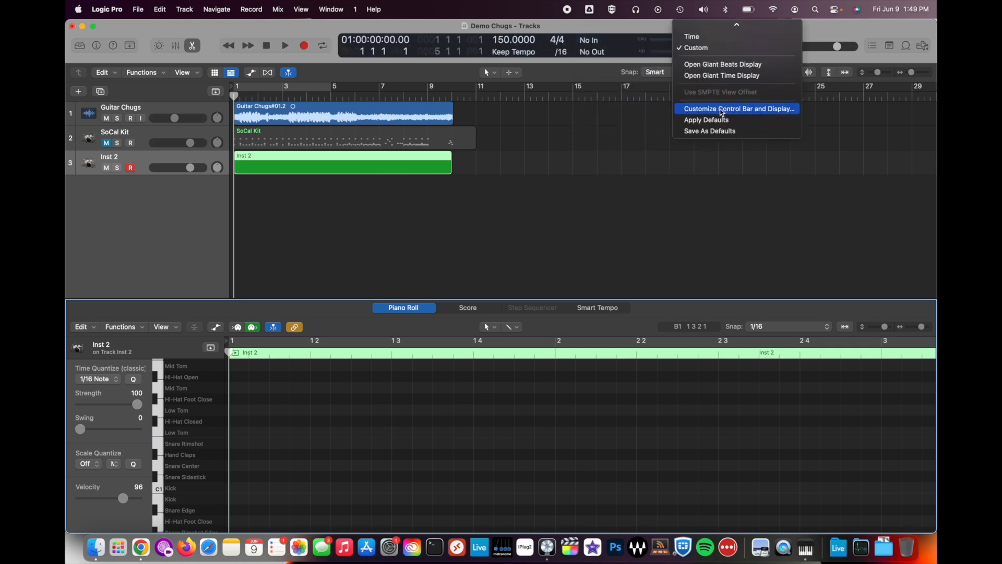
pyautogui.click(559, 60)
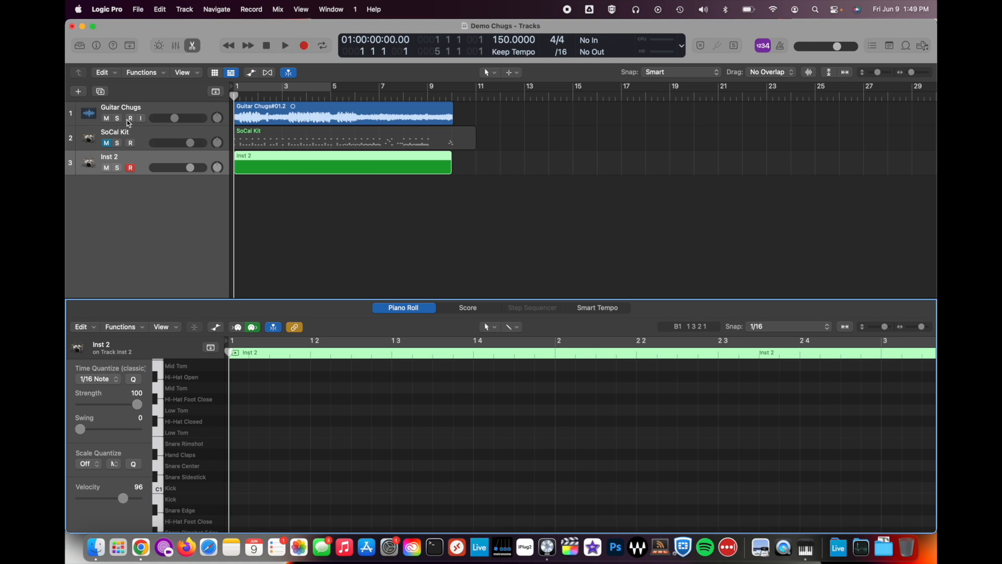
# Mute the Guitar Chugs track and set the metronome to on with count-in off.
pyautogui.click(107, 118)
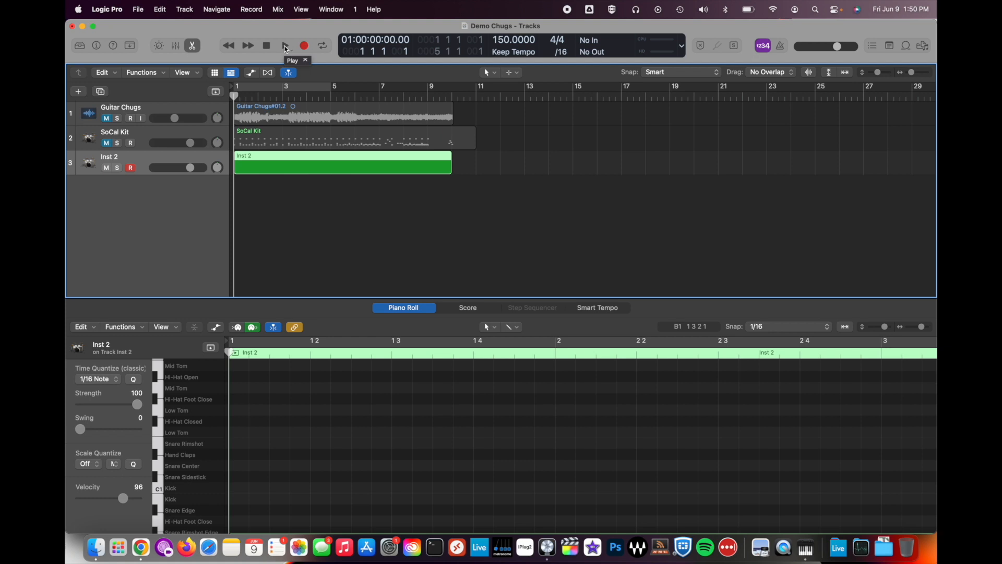
pyautogui.click(781, 44)
pyautogui.click(765, 45)
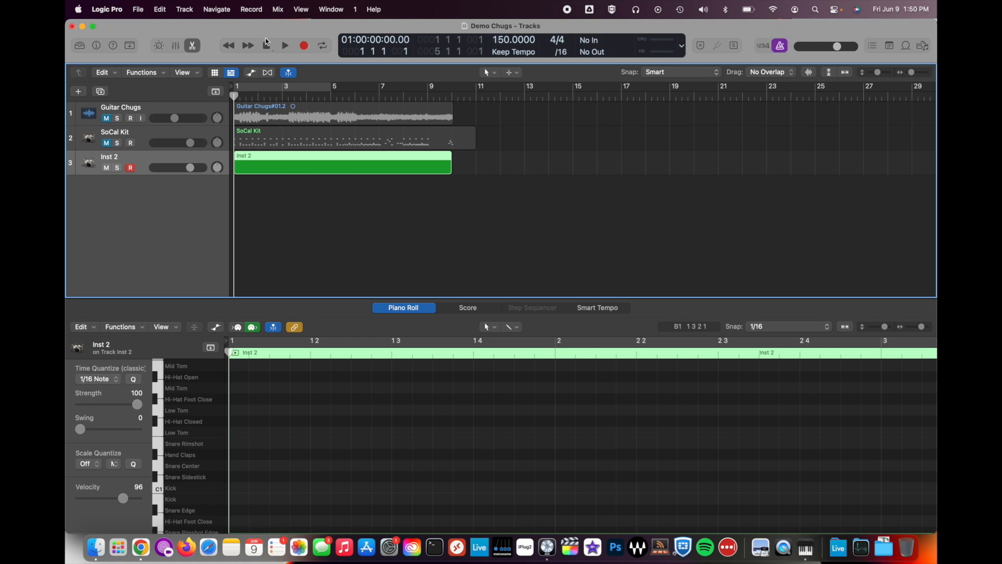
# Play the metronome click for about five bars, stop playback and return the playhead to bar 1.
pyautogui.click(286, 46)
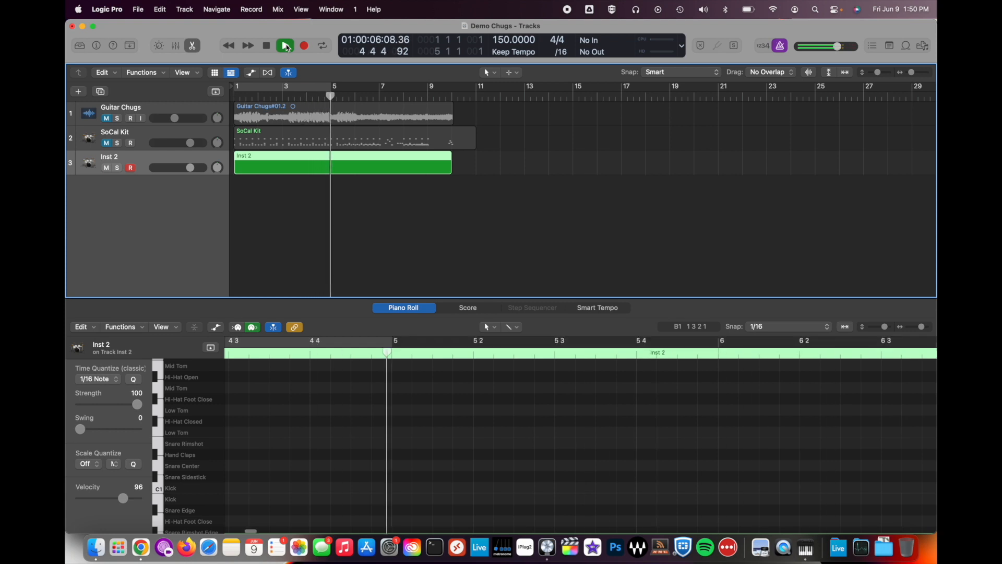
pyautogui.click(267, 46)
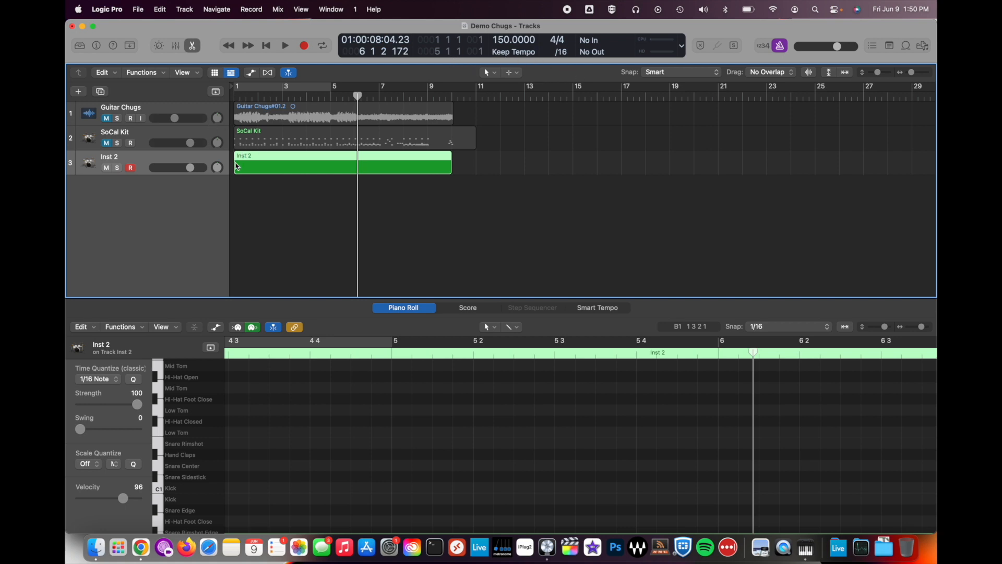
pyautogui.click(235, 97)
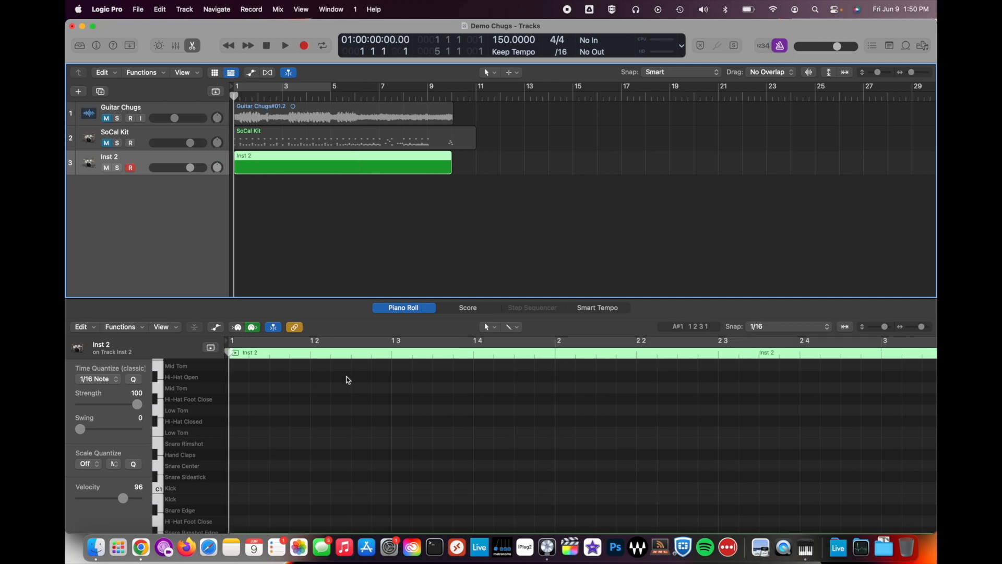
# Show the available grid division values in the control bar display and keep it at /16.
pyautogui.click(561, 53)
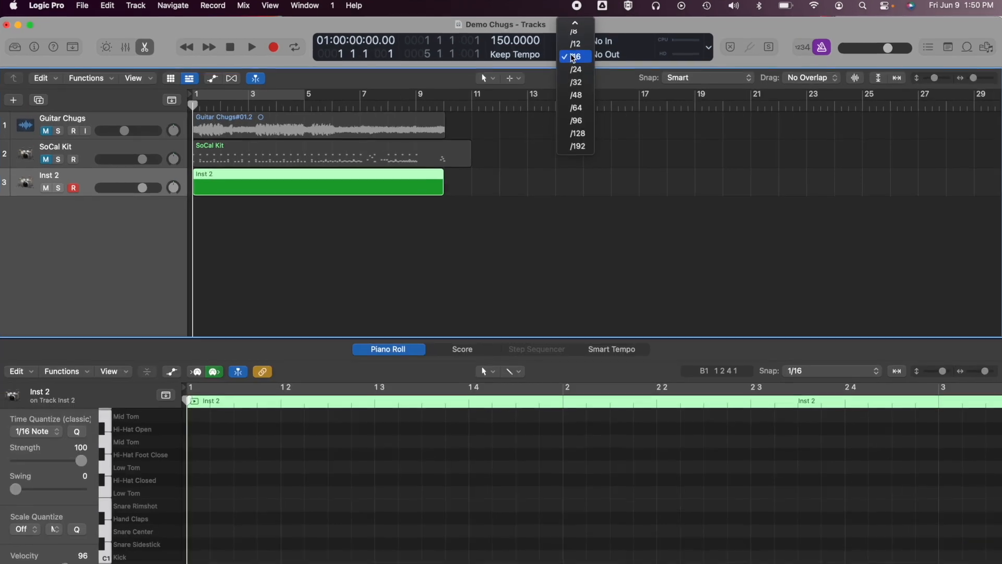
pyautogui.scroll(2, 572, 55)
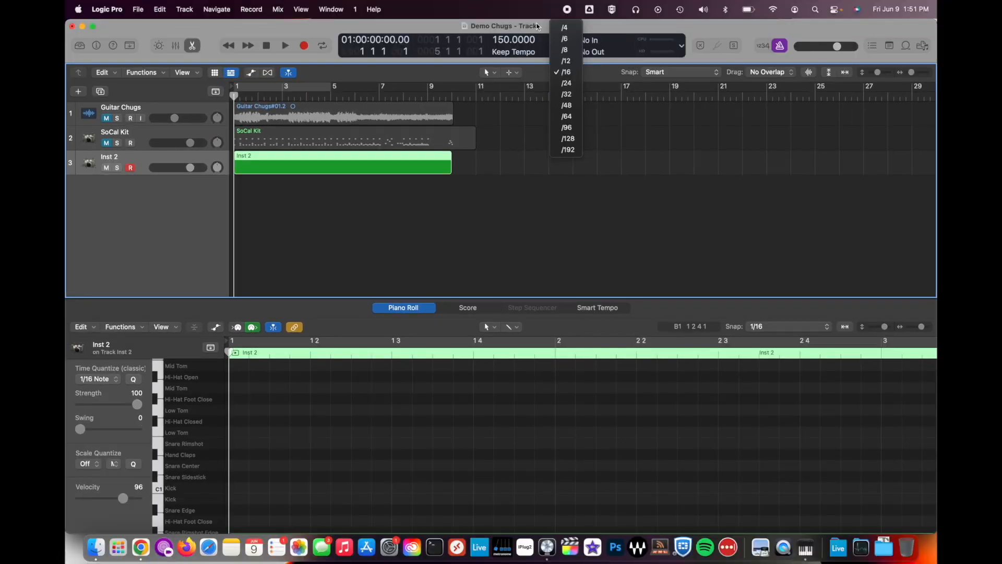
pyautogui.click(542, 29)
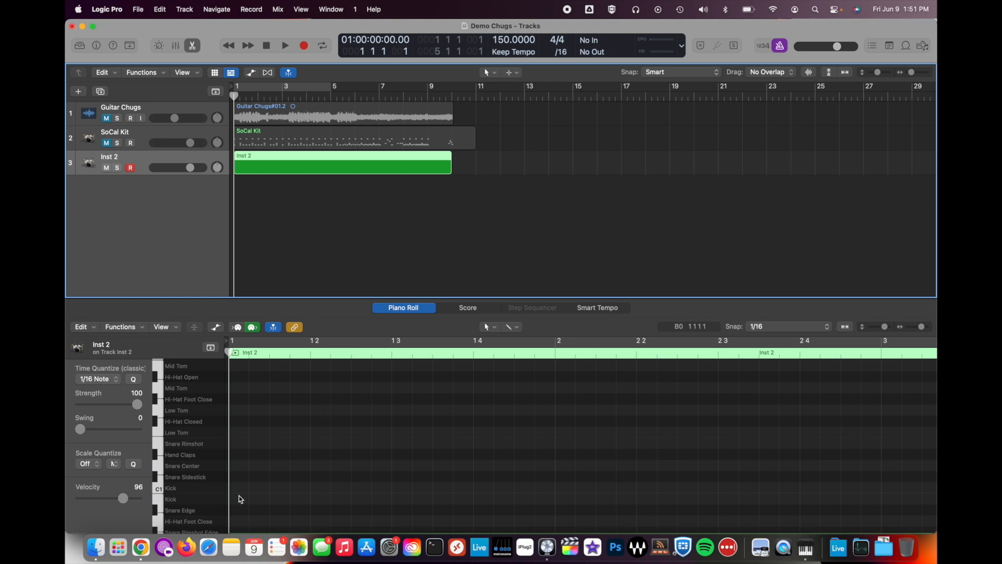
# Unmute the Guitar Chugs track, play its opening bars twice from the start and return the playhead to bar 1.
pyautogui.scroll(-1, 224, 494)
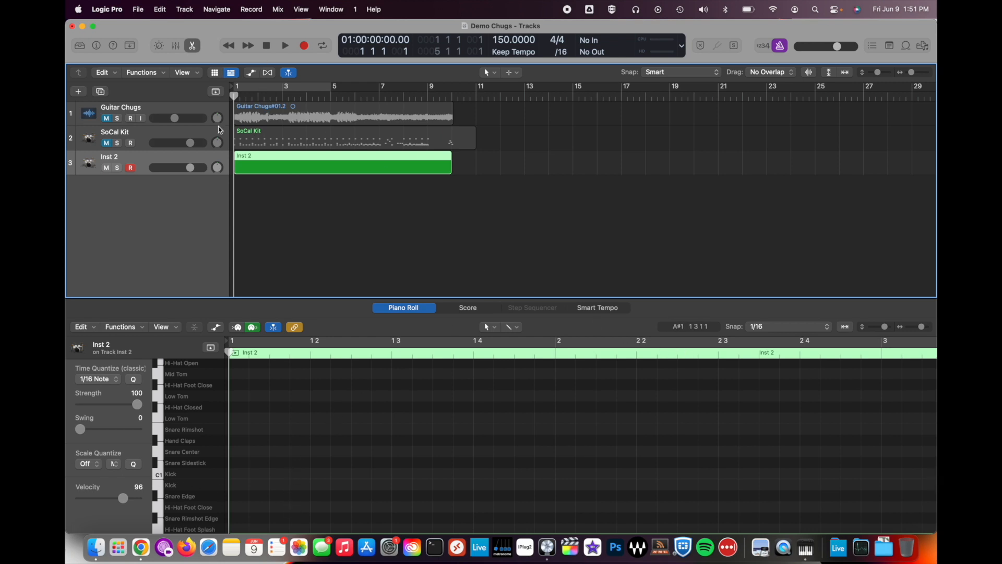
pyautogui.click(108, 121)
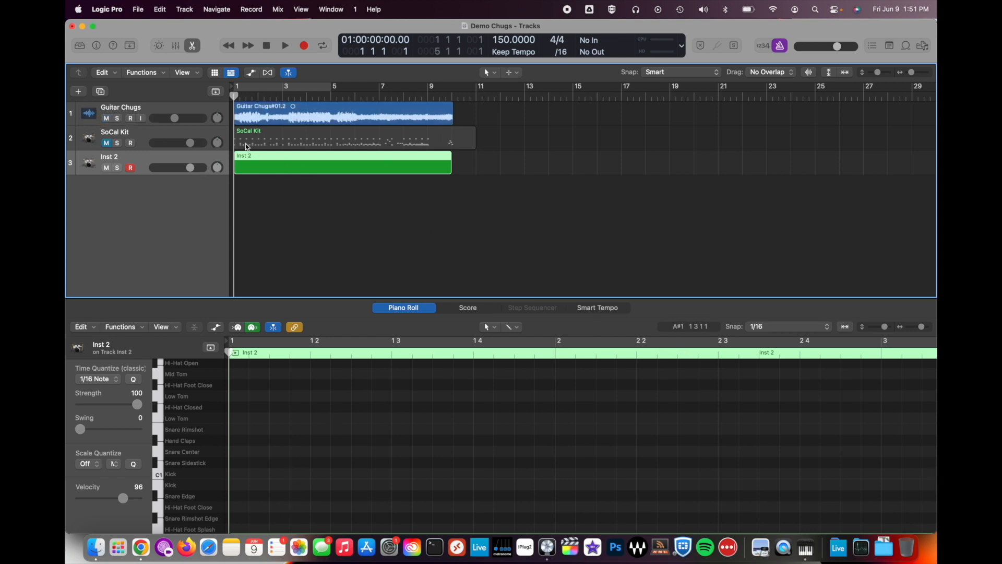
pyautogui.press('space')
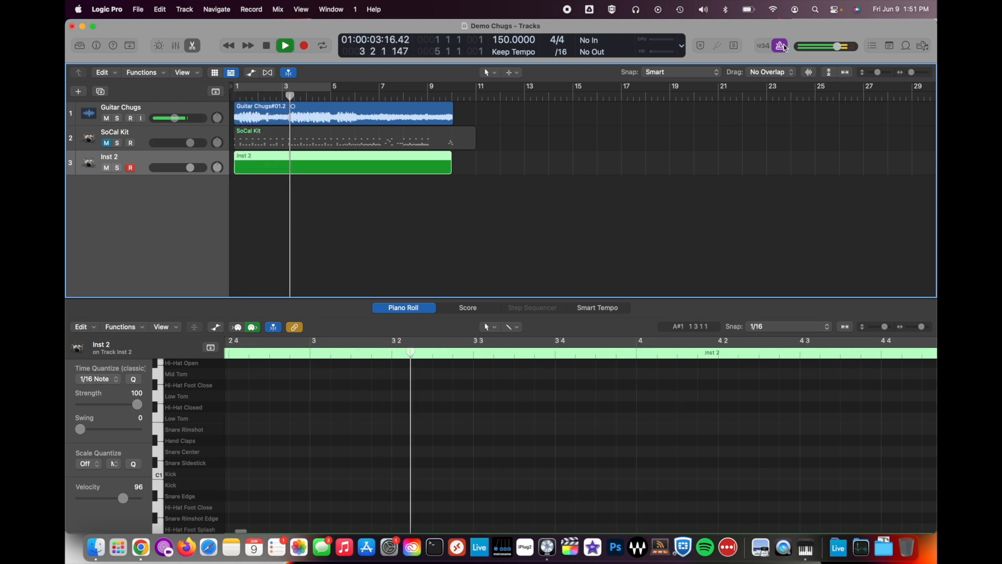
pyautogui.press('space')
pyautogui.press('Return')
pyautogui.press('space')
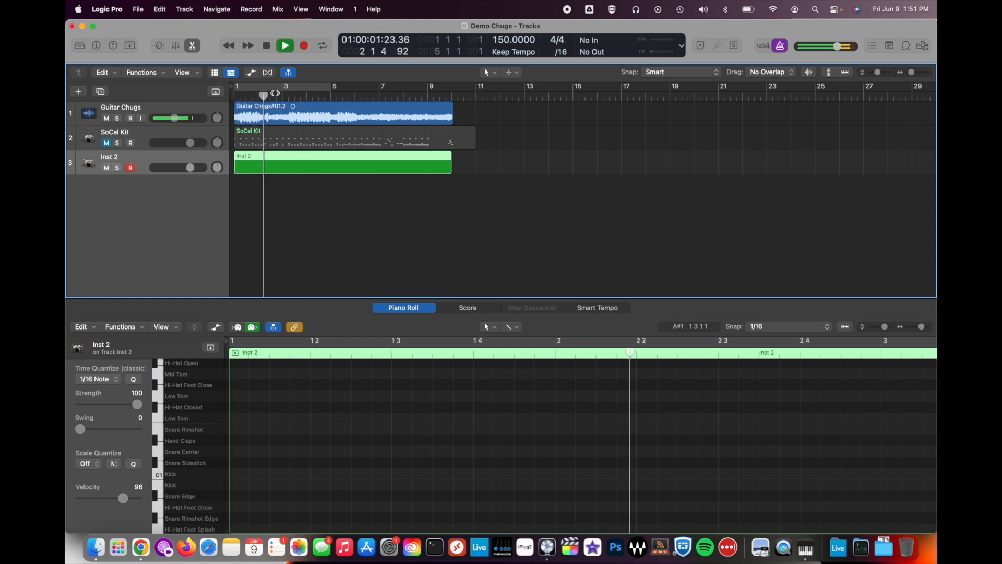
pyautogui.press('space')
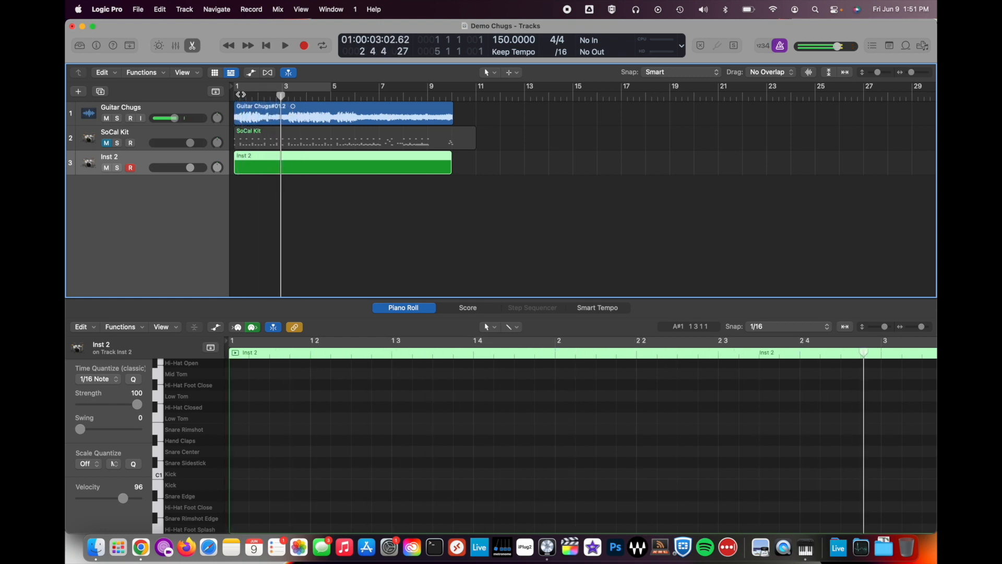
pyautogui.press('Return')
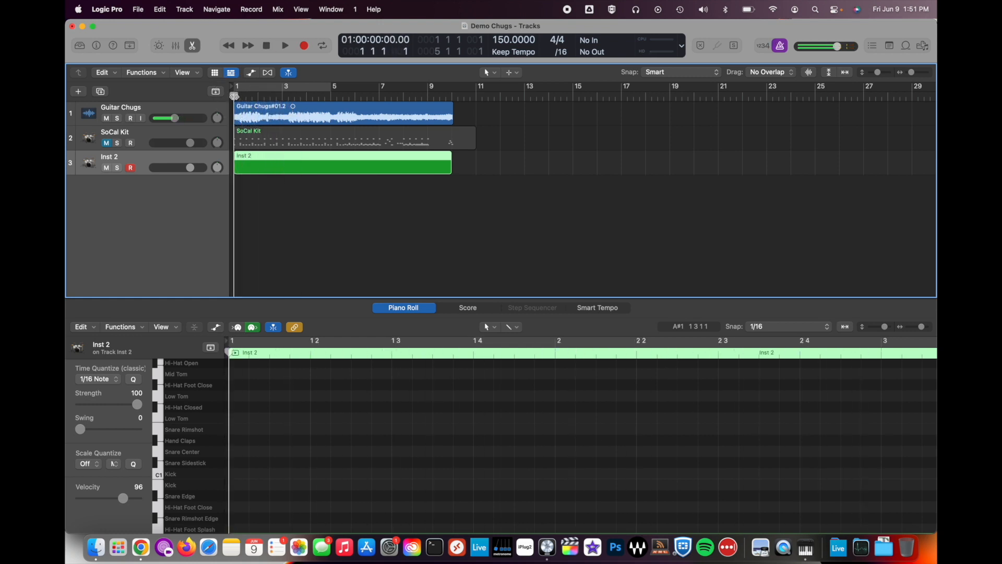
# Switch the Piano Roll to the Pencil tool and draw a sixteenth-long B0 Kick note on beat 1 of bar 1.
pyautogui.click(241, 489)
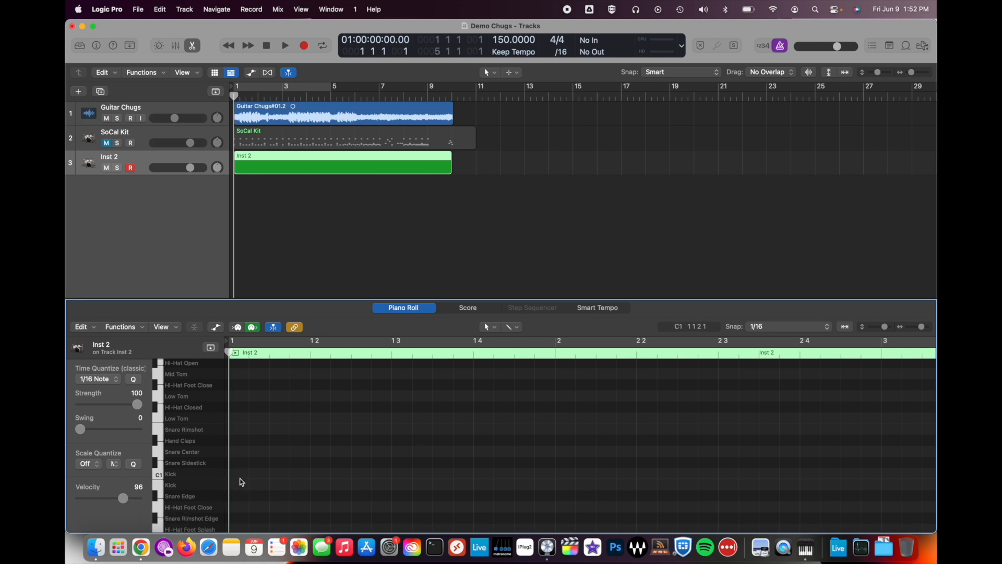
pyautogui.click(489, 327)
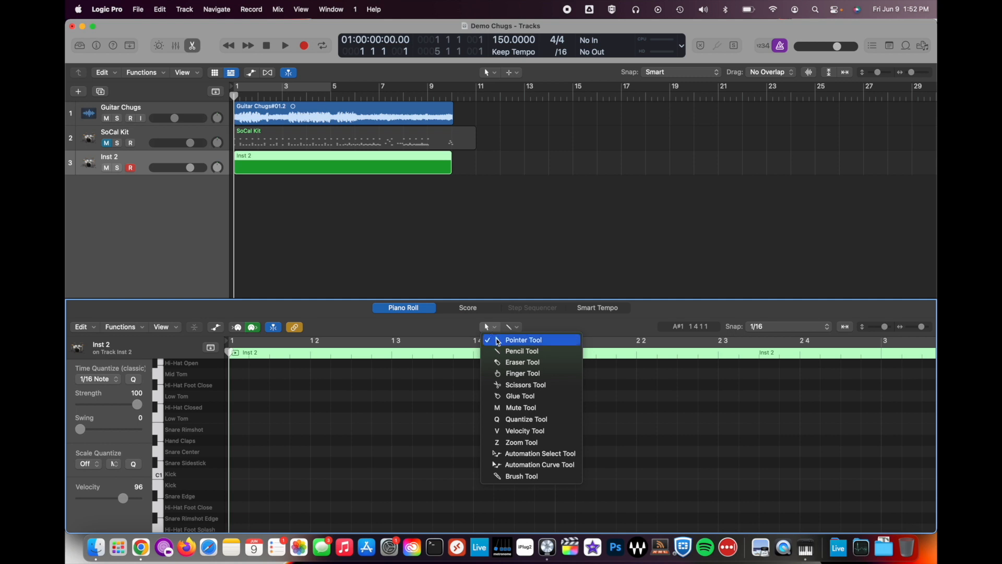
pyautogui.click(501, 352)
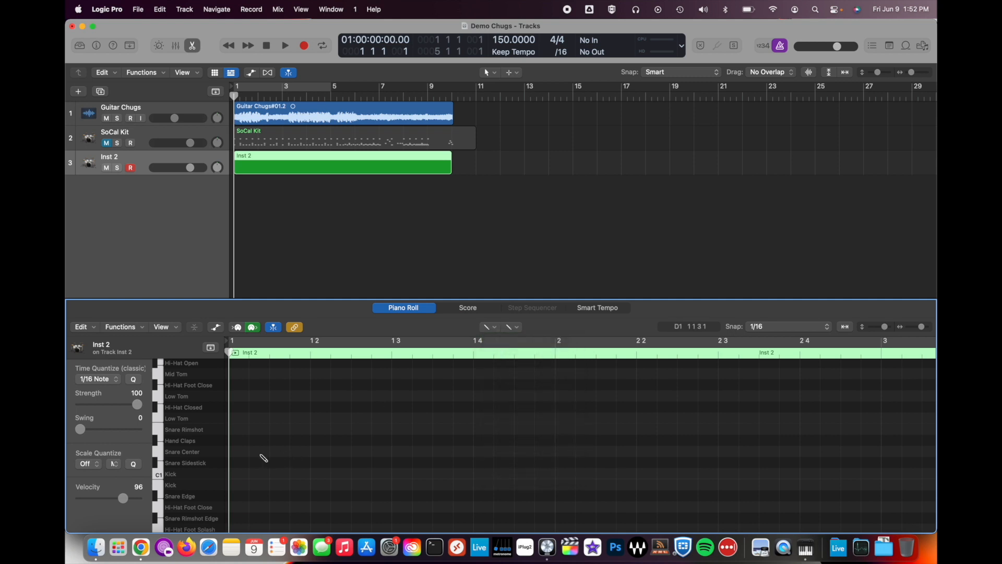
pyautogui.click(236, 484)
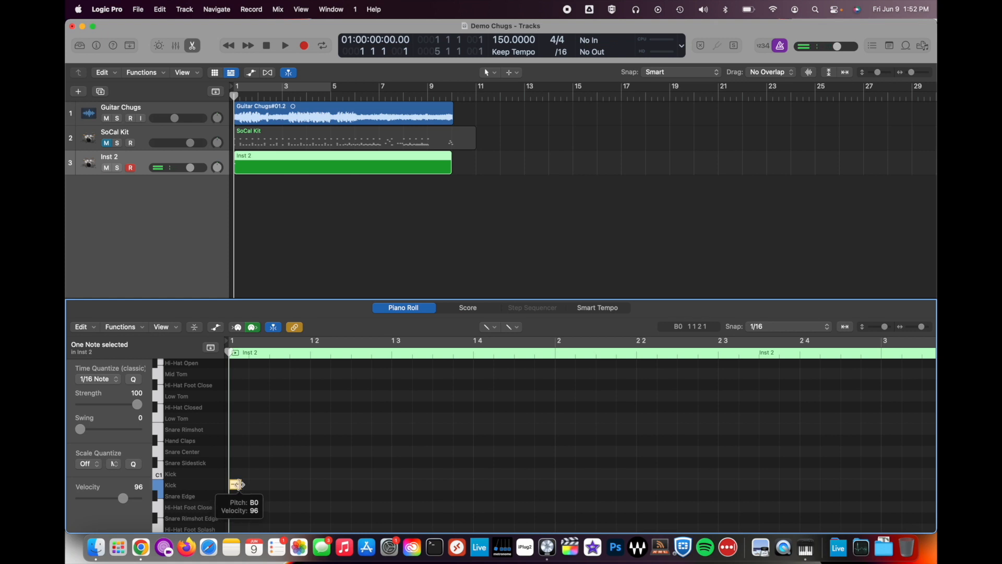
pyautogui.moveTo(241, 485); pyautogui.dragTo(247, 484)
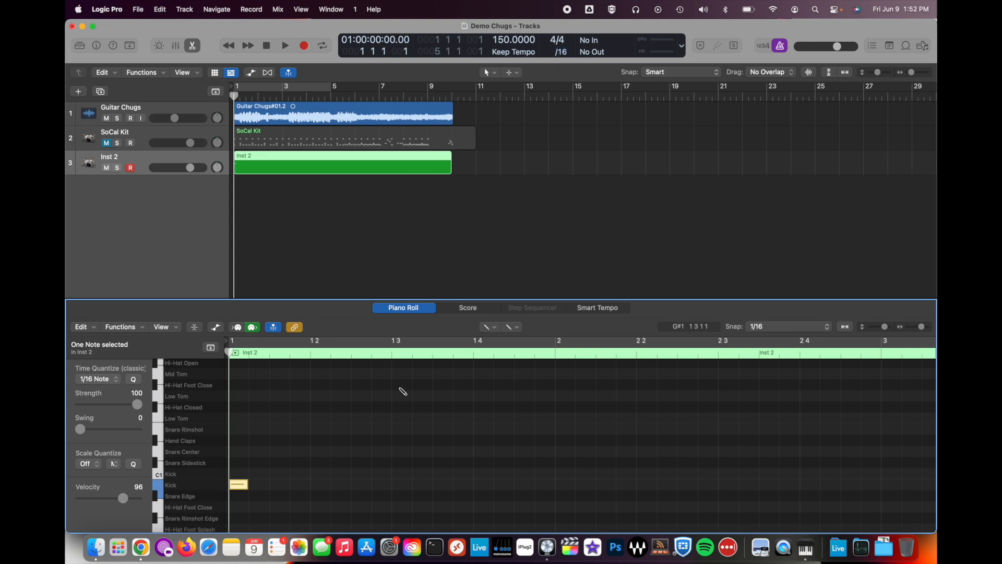
pyautogui.scroll(-1, 246, 500)
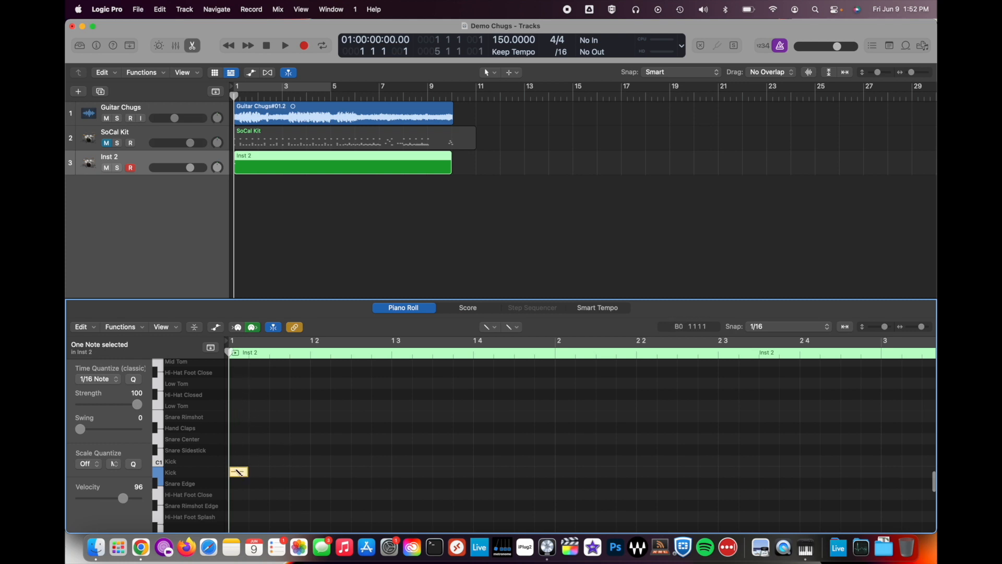
# Play the opening bar against the guitar, and add B0 Kick notes on beats 2, 3 and 4 of bar 1.
pyautogui.press('space')
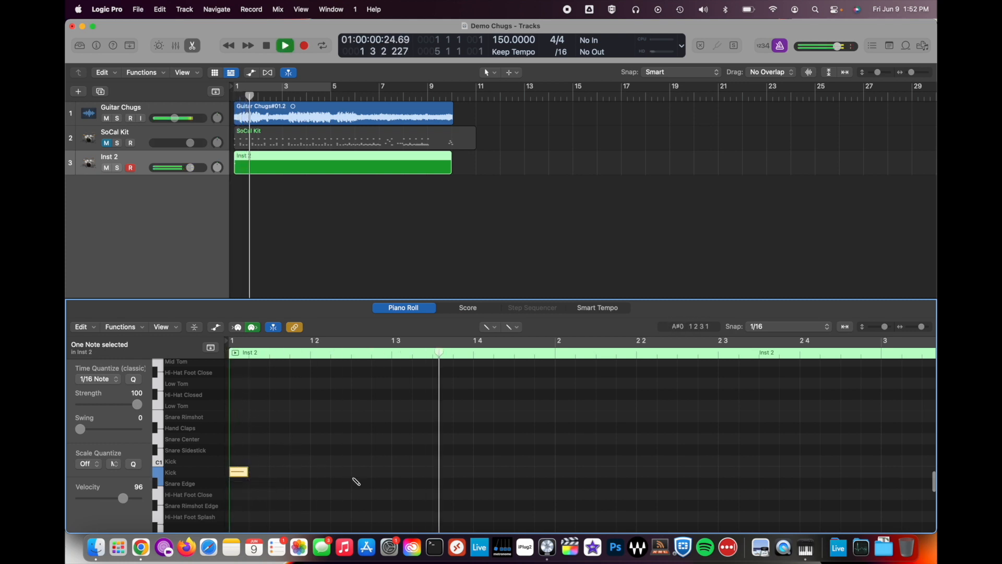
pyautogui.press('space')
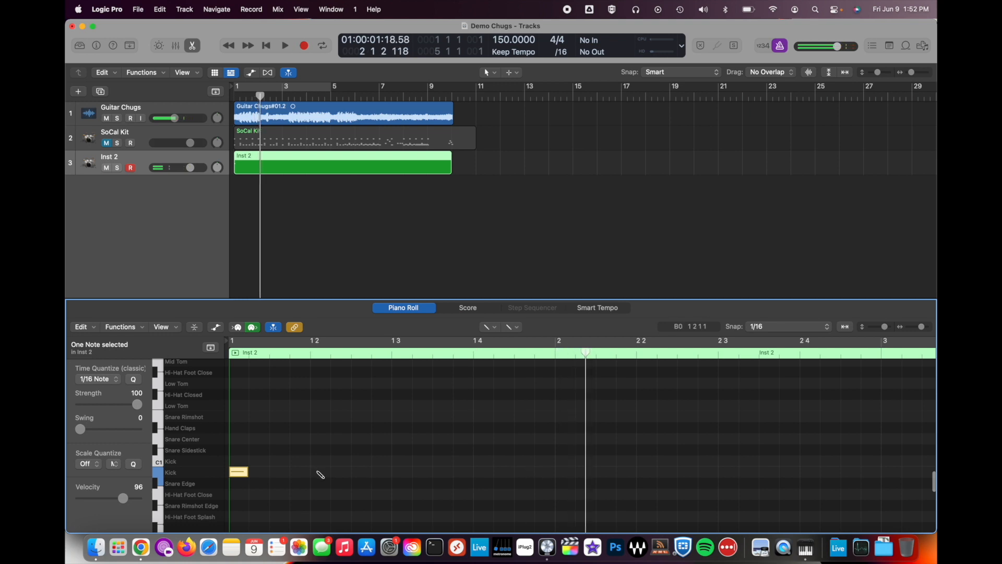
pyautogui.click(320, 472)
pyautogui.click(401, 472)
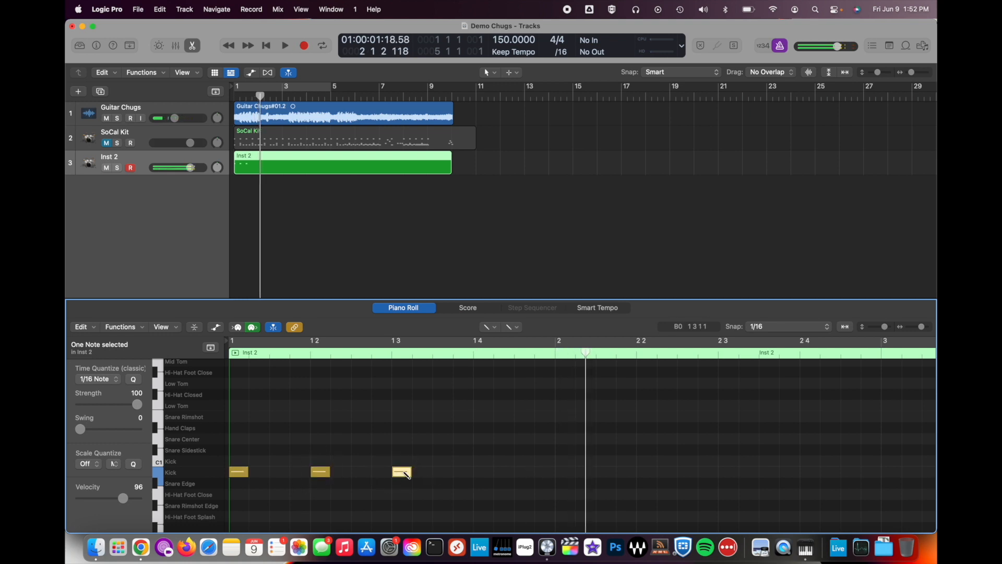
pyautogui.click(486, 472)
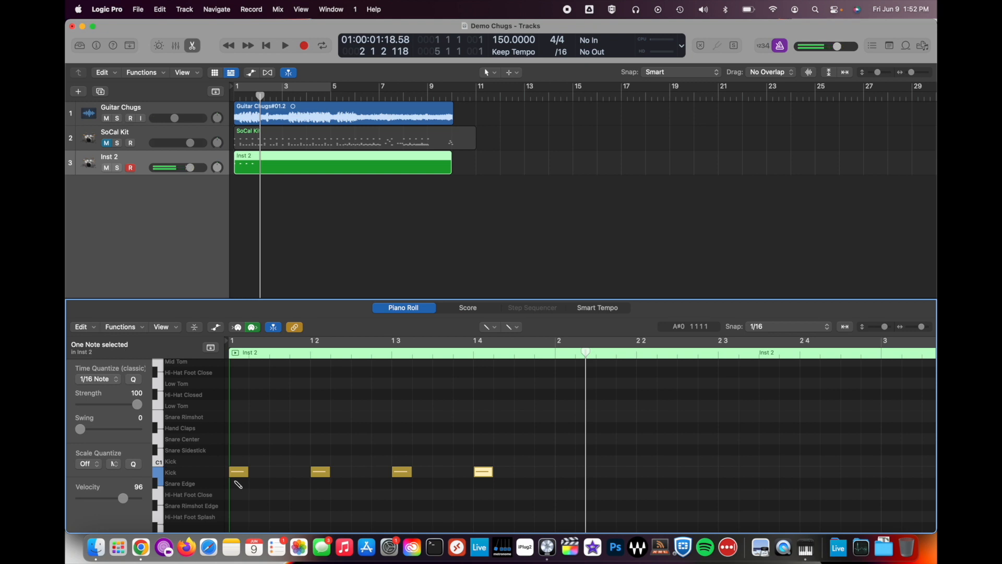
# Replay bar 1 from the start, and add B0 Kick notes on the off-beat eighths after beats 2, 3 and 4.
pyautogui.press('Return')
pyautogui.press('space')
pyautogui.press('space')
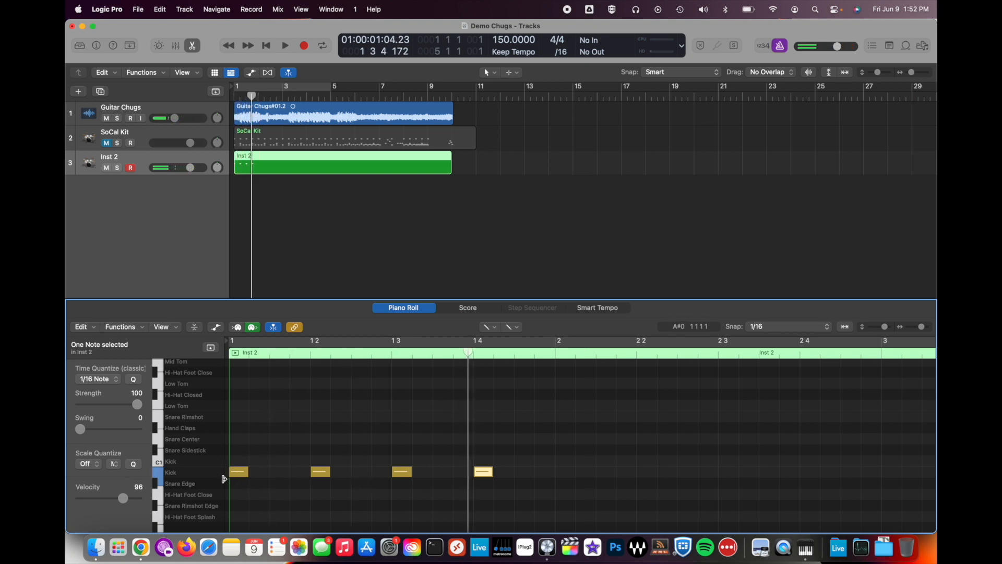
pyautogui.click(364, 473)
pyautogui.click(445, 473)
pyautogui.click(526, 473)
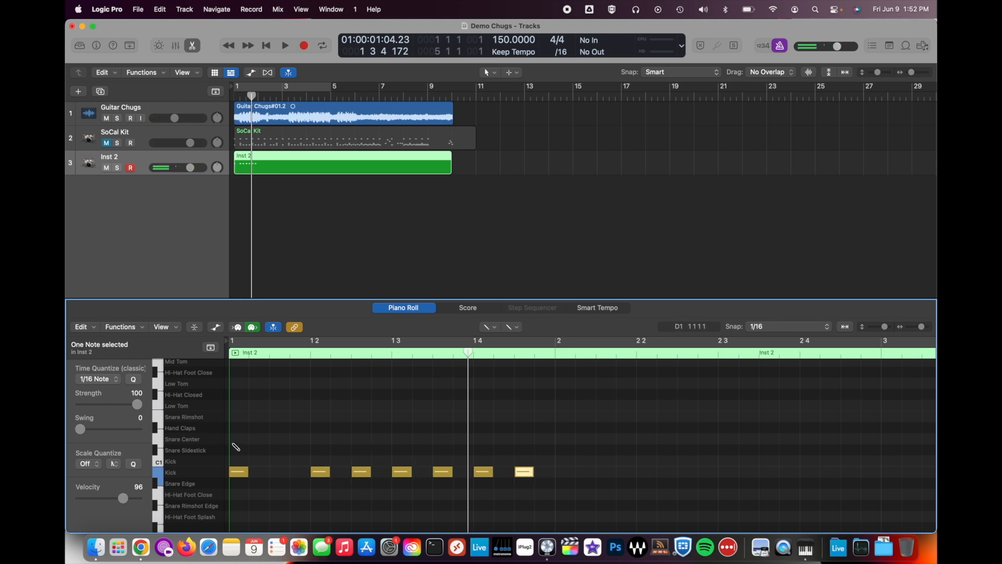
# Replay the kick pattern from bar 1 and add a B0 Kick note on beat 1 of bar 2.
pyautogui.press('Return')
pyautogui.press('space')
pyautogui.press('space')
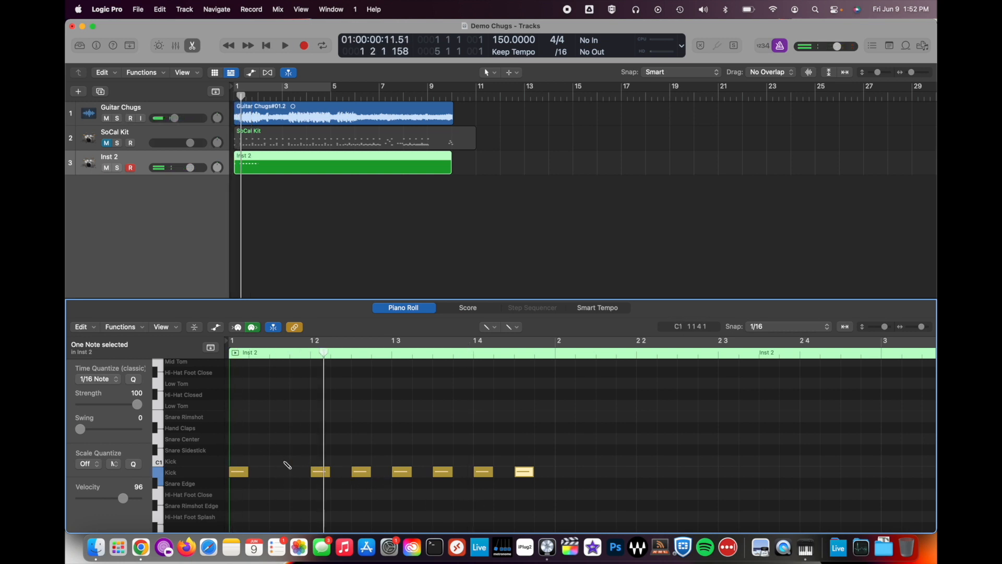
pyautogui.press('space')
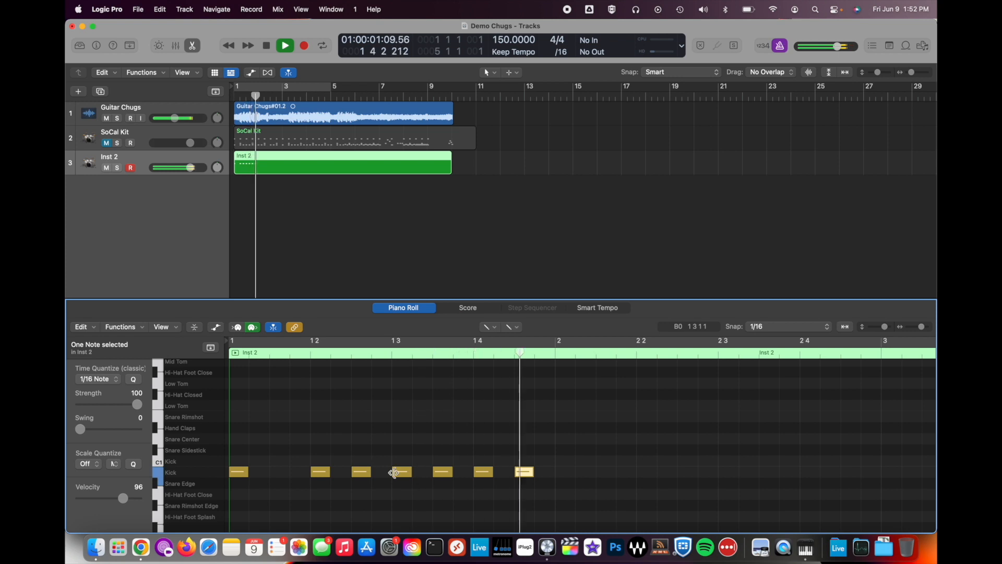
pyautogui.press('space')
pyautogui.click(569, 472)
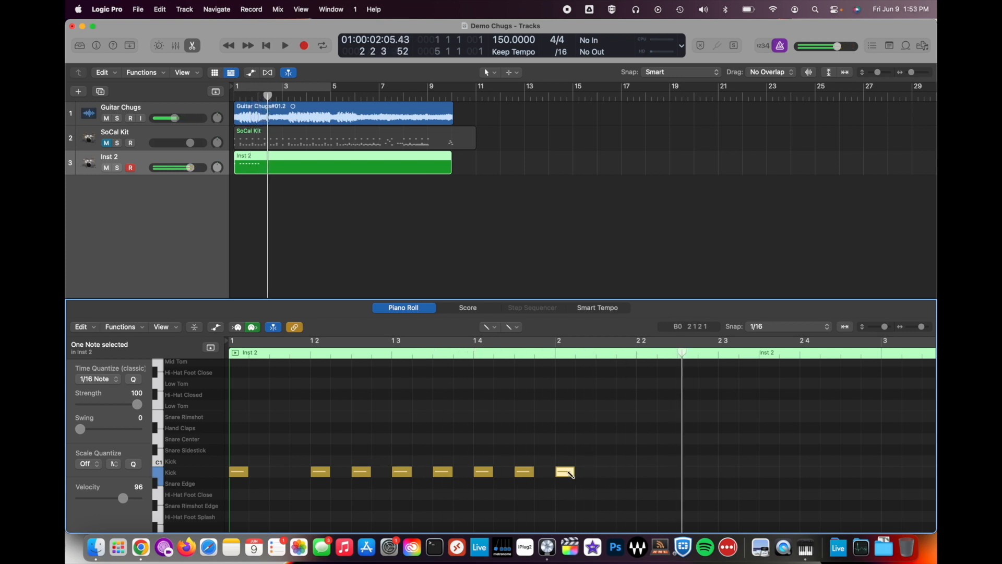
# Replay the pattern and extend the B0 Kick notes in bar 2 to the off-beat after beat 1 and to beat 2, keeping beat 1.
pyautogui.press('space')
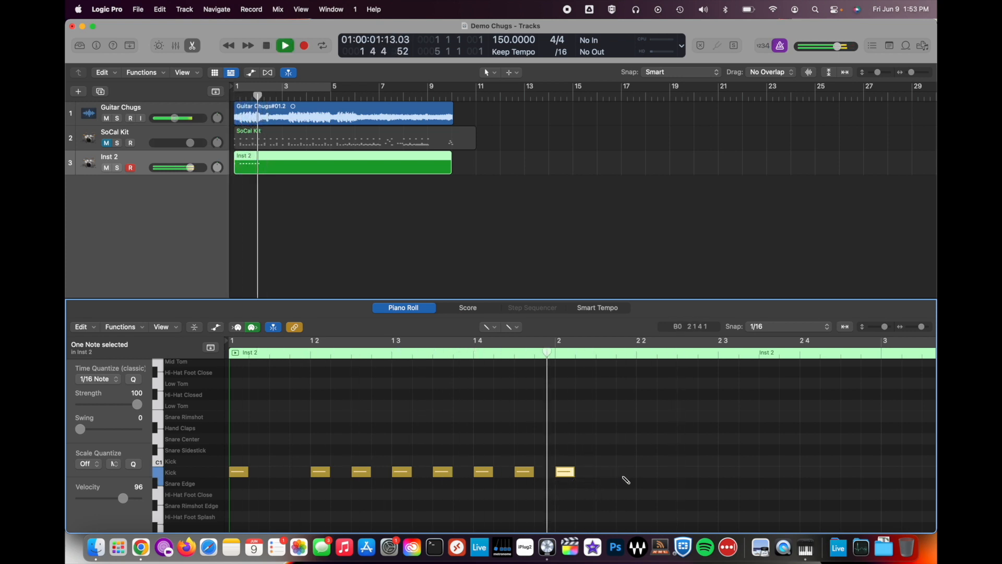
pyautogui.press('space')
pyautogui.click(605, 472)
pyautogui.click(566, 472)
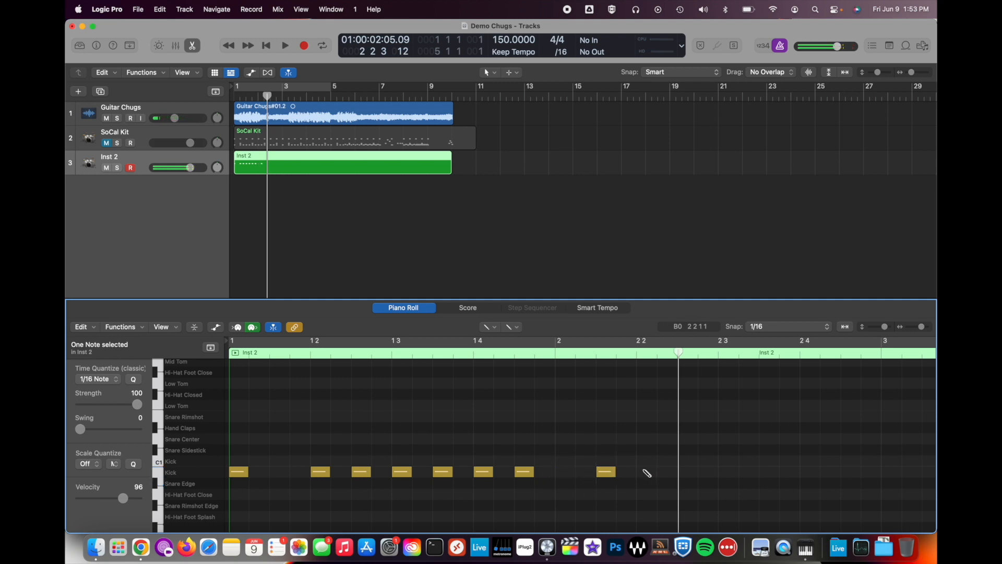
pyautogui.click(569, 471)
pyautogui.click(648, 472)
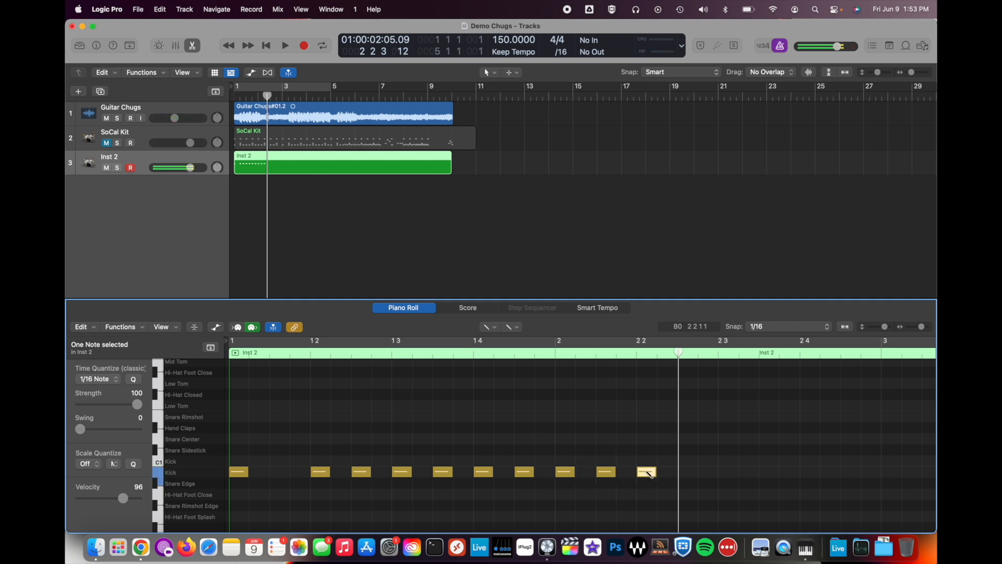
# Add B0 Kick notes in bar 2 on beat 3, the off-beat after it, and beat 4.
pyautogui.click(724, 472)
pyautogui.click(766, 473)
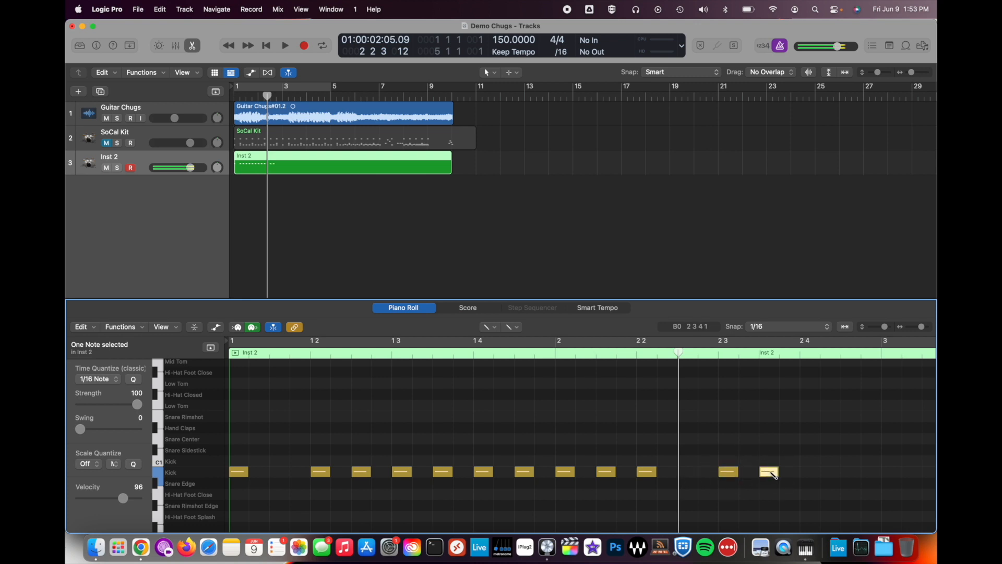
pyautogui.click(816, 473)
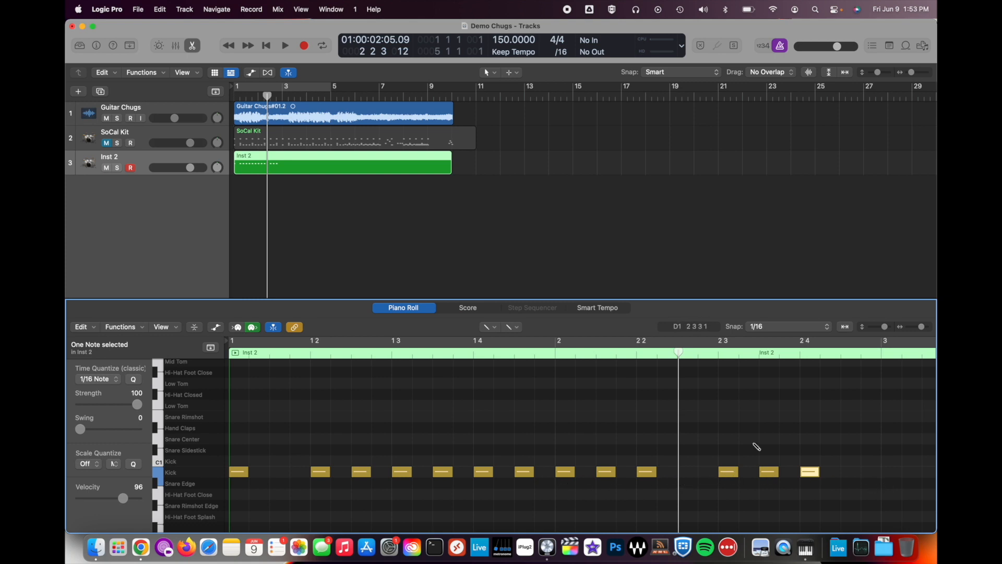
# Review the two-bar kick pattern and play it with the guitar from bar 1 through the start of bar 3.
pyautogui.hscroll(3, 723, 462)
pyautogui.scroll(-2, 723, 462)
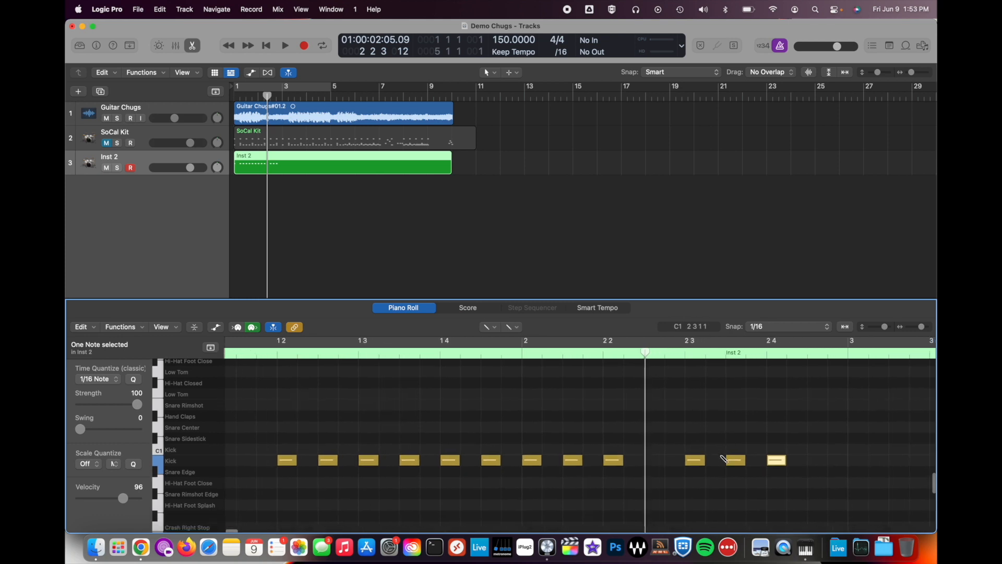
pyautogui.hscroll(-1, 724, 458)
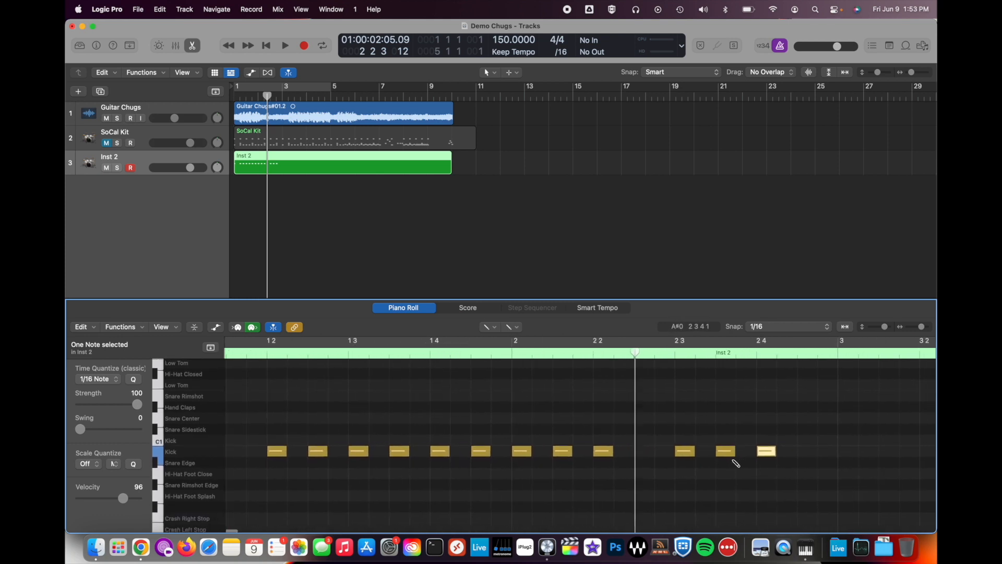
pyautogui.hscroll(-4, 729, 465)
pyautogui.hscroll(1, 726, 461)
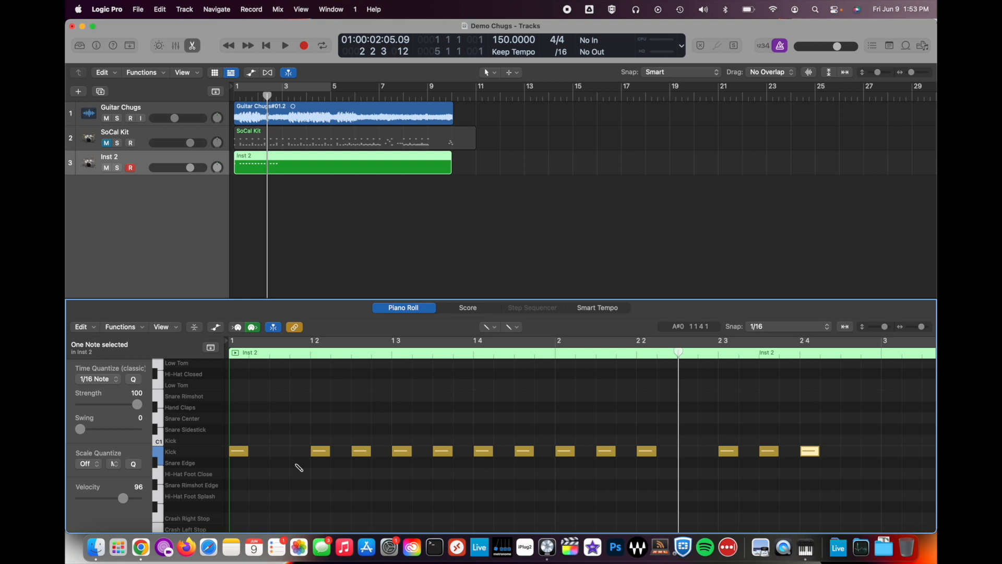
pyautogui.press('Return')
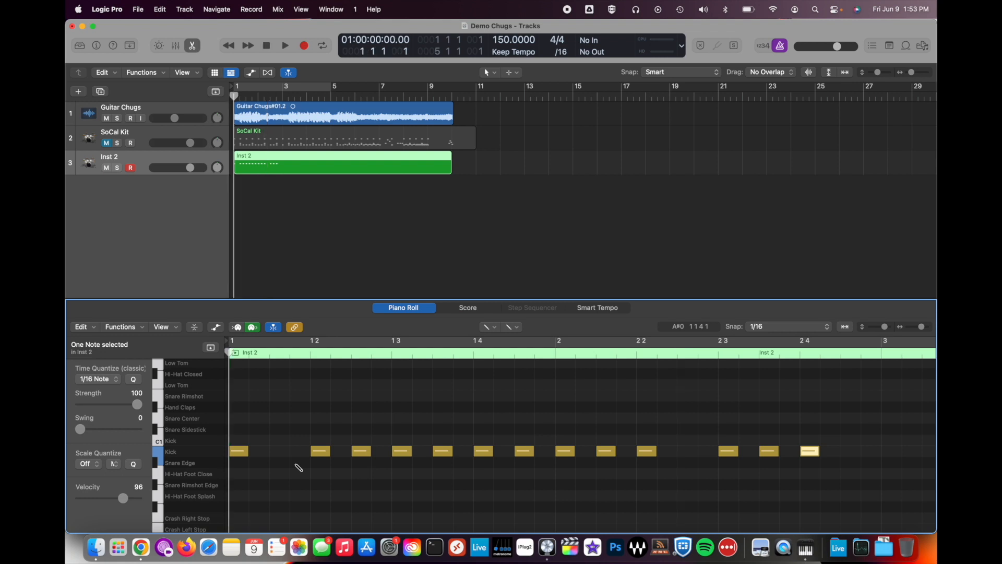
pyautogui.press('space')
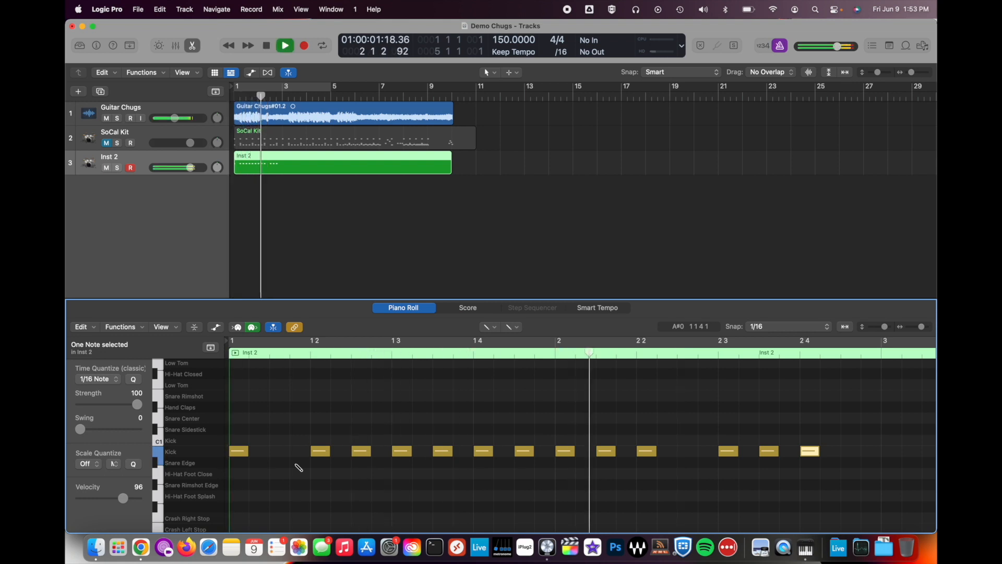
pyautogui.press('space')
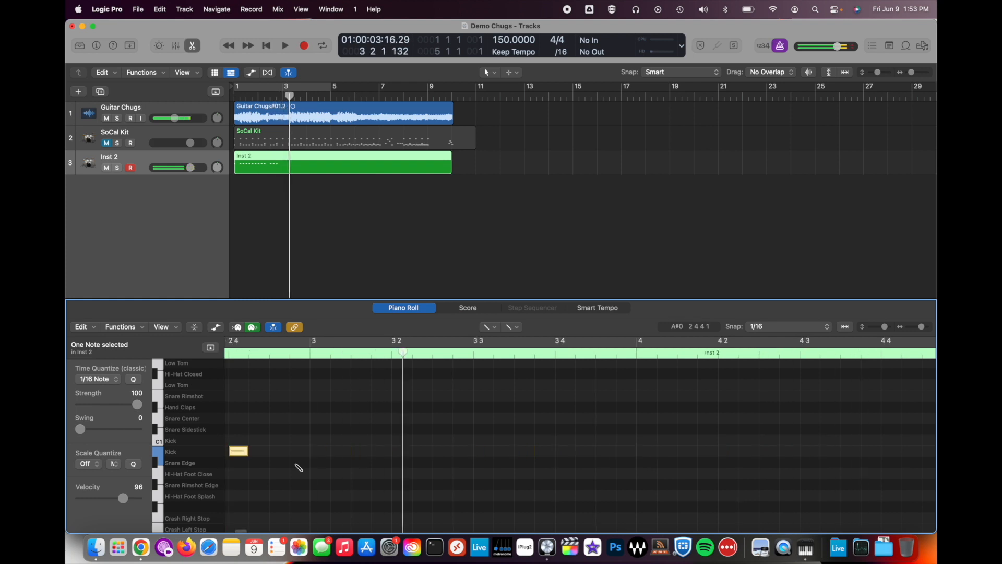
# Add B0 Kick notes in bar 3 on beats 1, 2 and 3 and on the off-beats after beats 2 and 3.
pyautogui.click(320, 451)
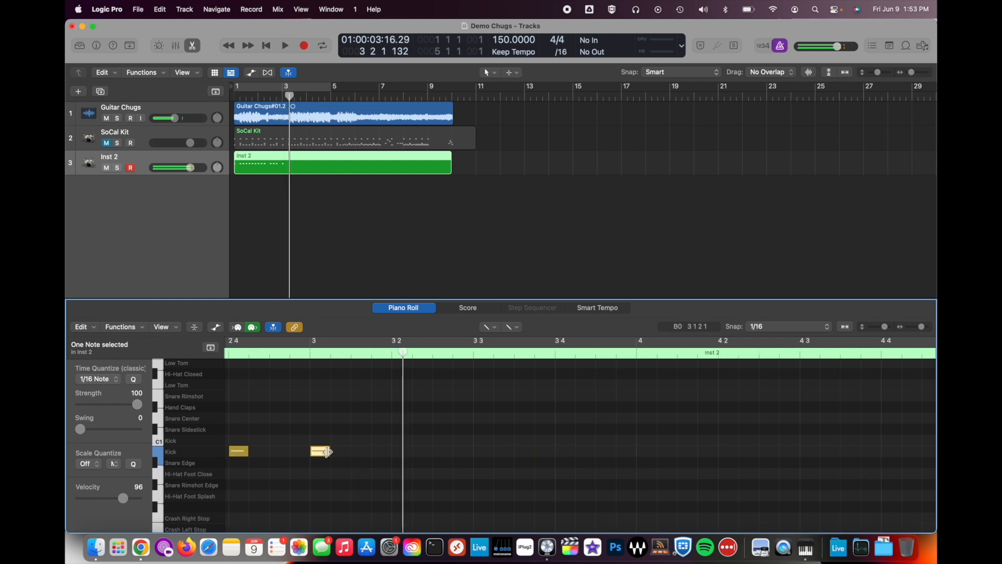
pyautogui.click(401, 451)
pyautogui.click(443, 451)
pyautogui.click(483, 450)
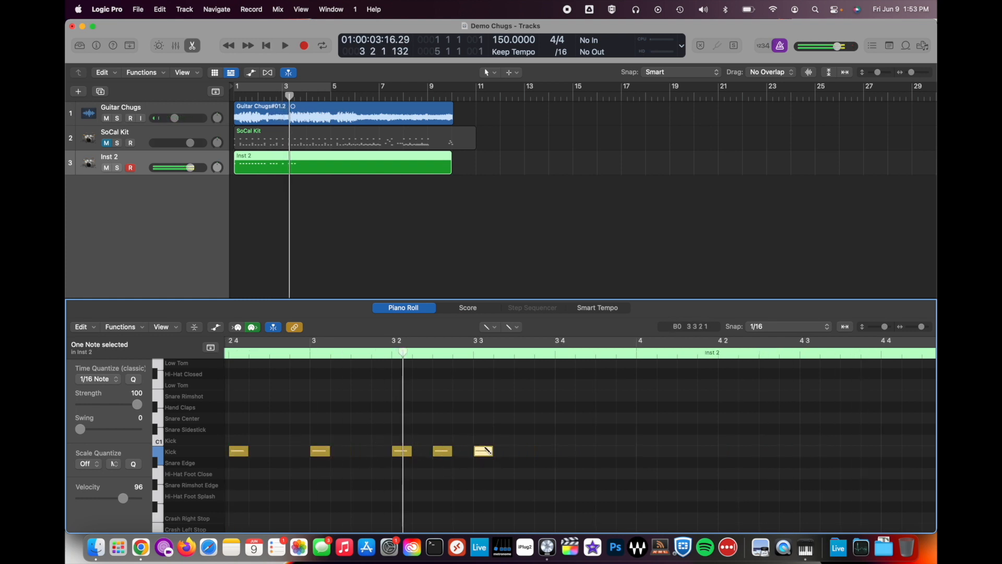
pyautogui.click(524, 451)
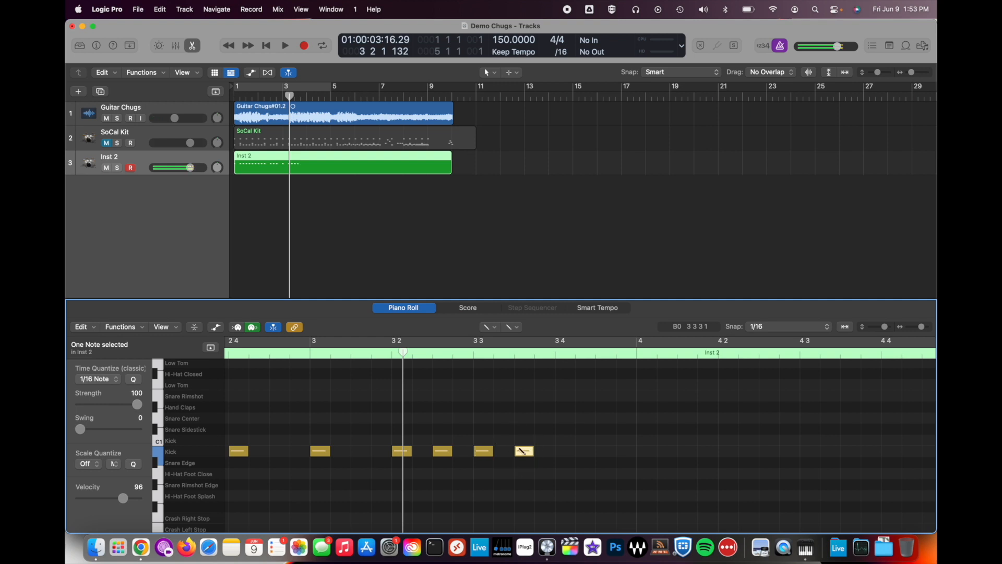
# Continue the B0 Kick notes in eighth-note spacing from beat 4 of bar 3 through beat 2 of bar 4.
pyautogui.click(564, 451)
pyautogui.click(606, 451)
pyautogui.click(647, 451)
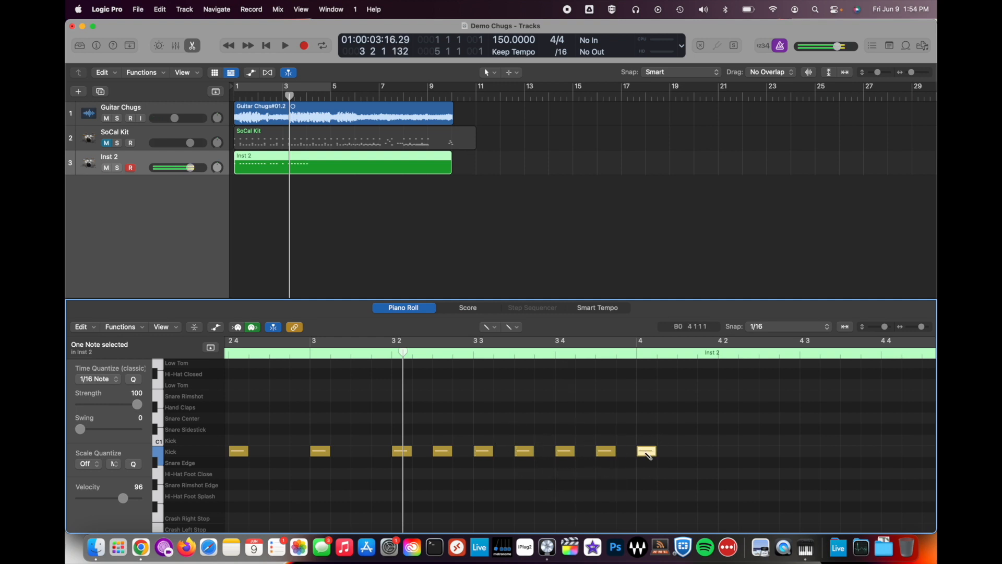
pyautogui.click(687, 451)
# Play the kick pattern with the guitar, compare it with the SoCal Kit region, and replay Inst 2 from bar 3.
pyautogui.press('Return')
pyautogui.press('space')
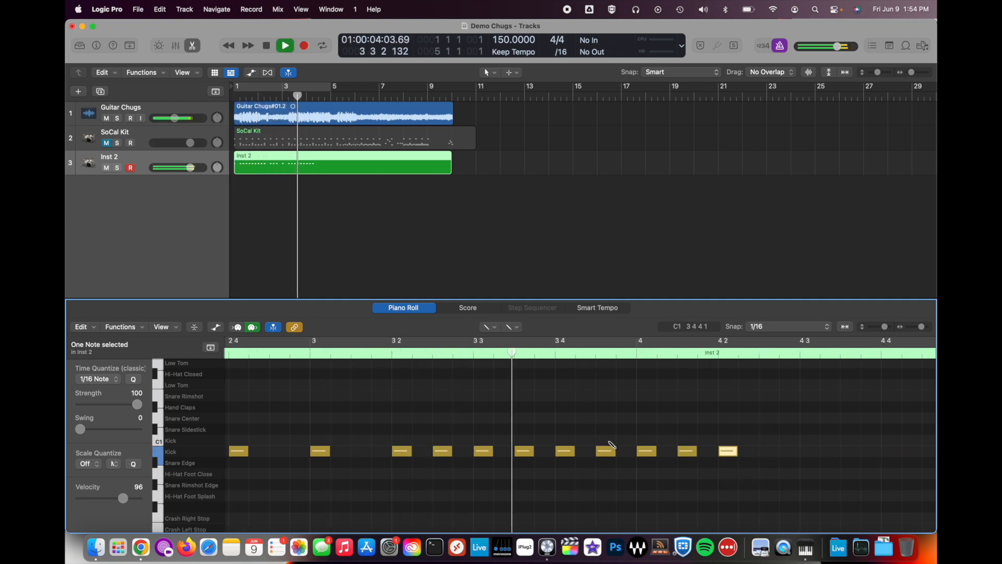
pyautogui.press('space')
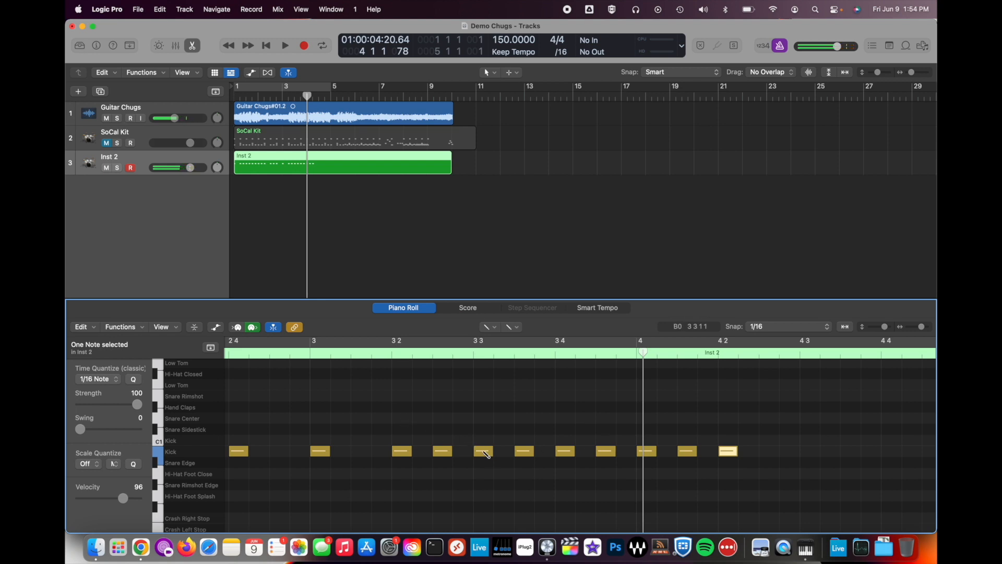
pyautogui.click(283, 138)
pyautogui.click(281, 97)
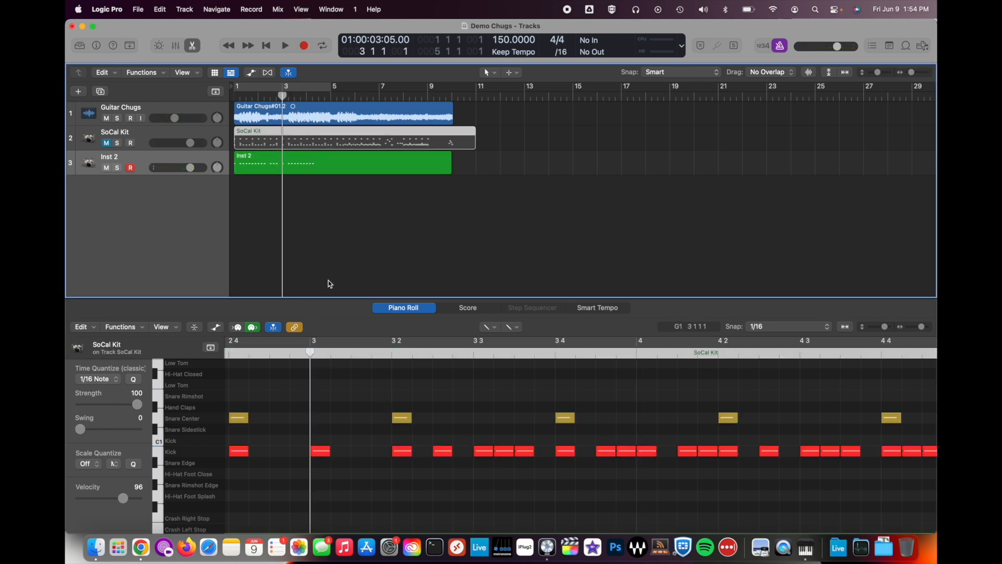
pyautogui.click(318, 158)
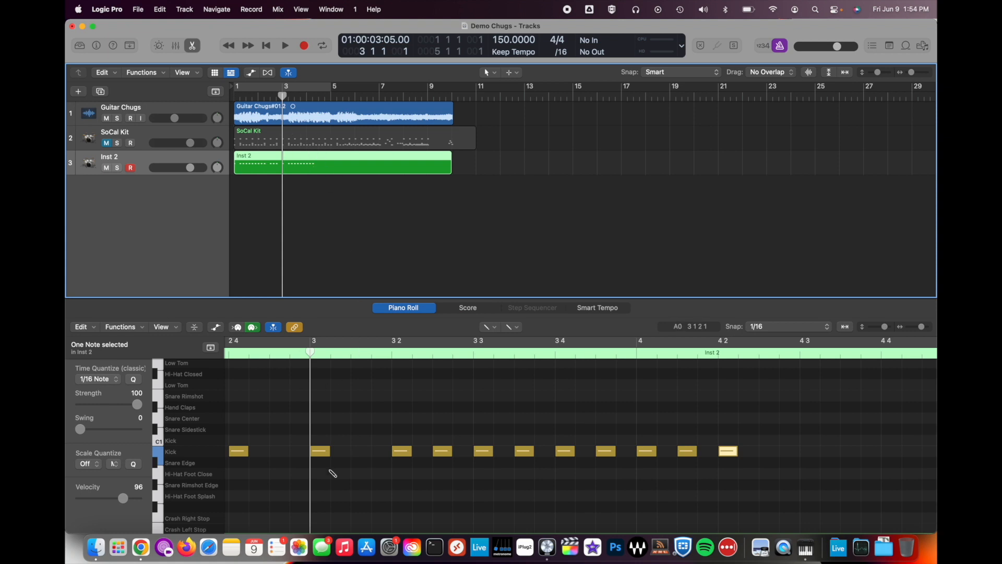
pyautogui.press('space')
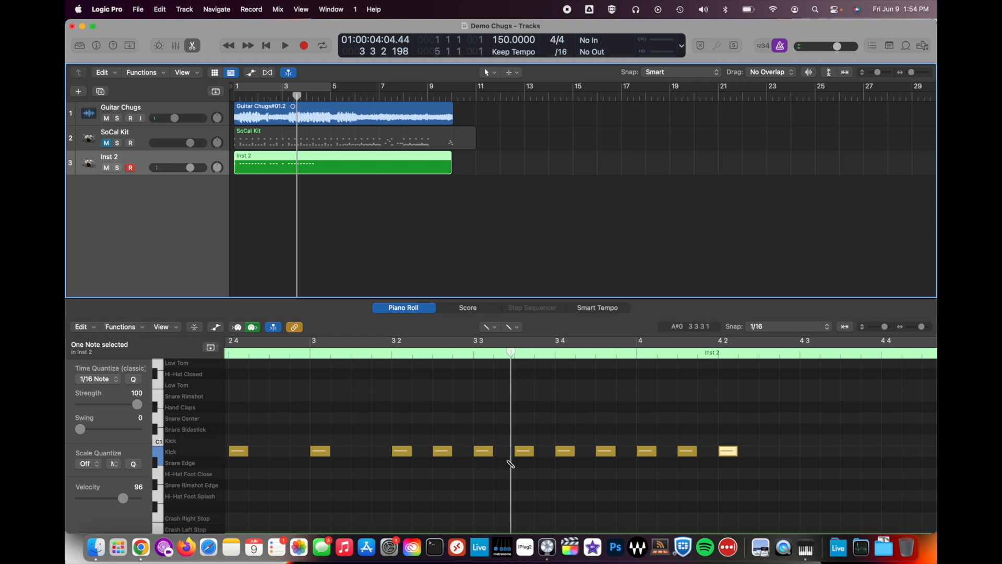
# Fill in sixteenth B0 Kick notes at 3 3 2, 3 4 4 and 4 1 4, and play the result up to bar 5.
pyautogui.click(503, 452)
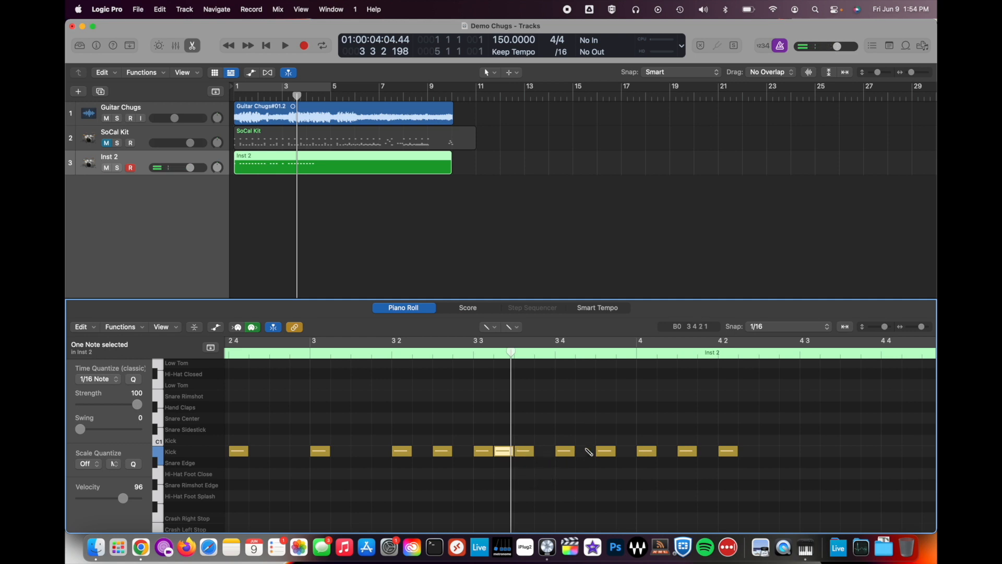
pyautogui.click(626, 452)
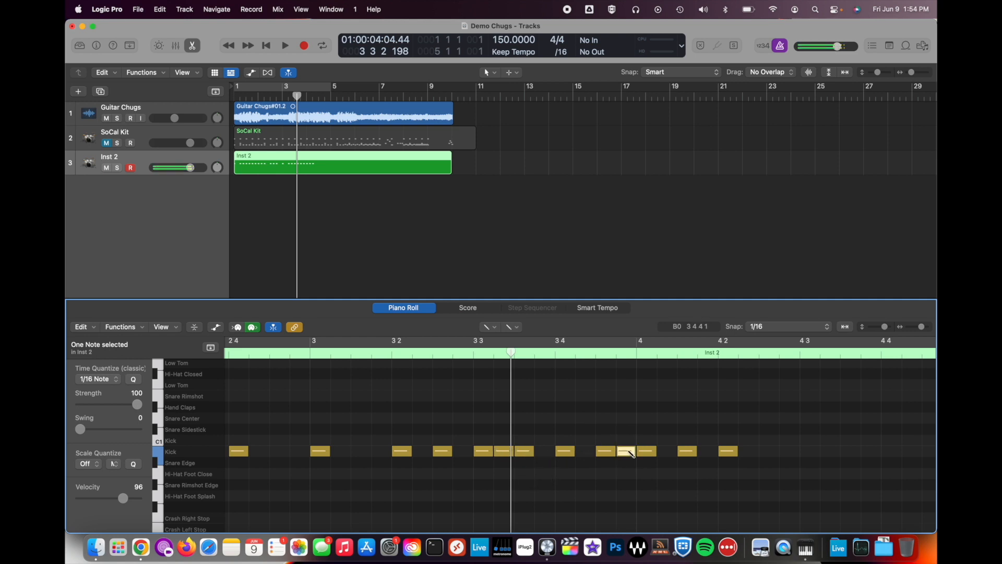
pyautogui.click(710, 452)
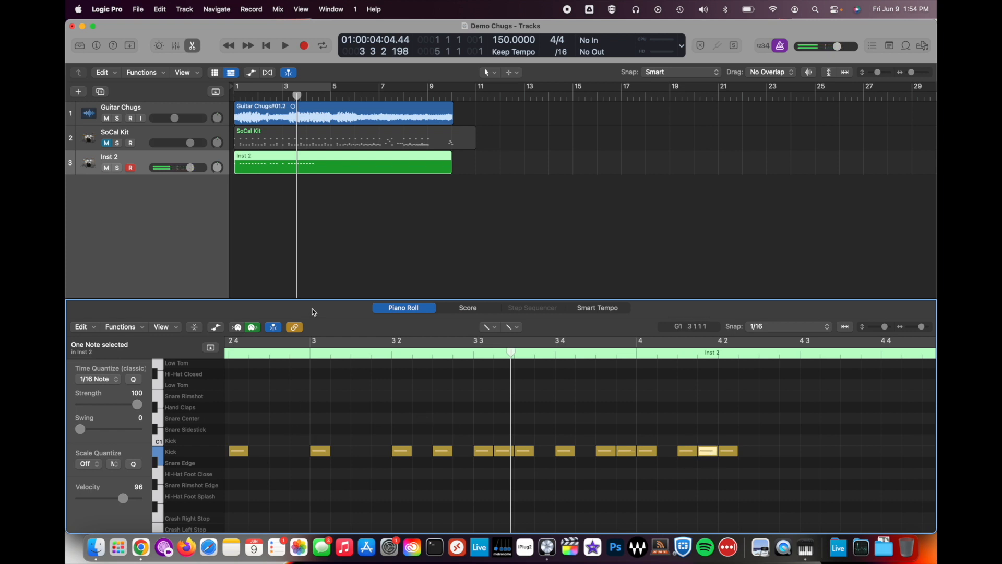
pyautogui.press('space')
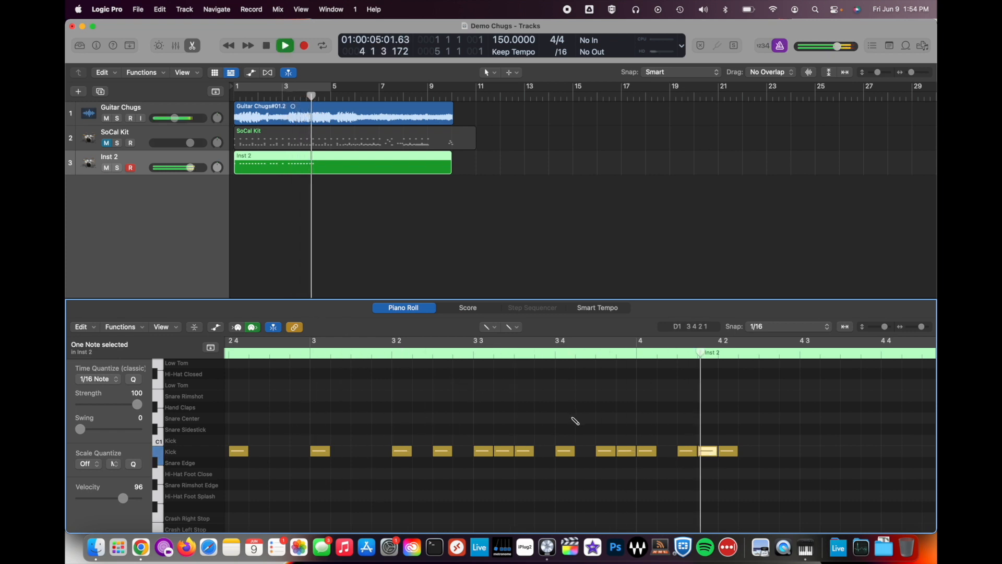
pyautogui.press('space')
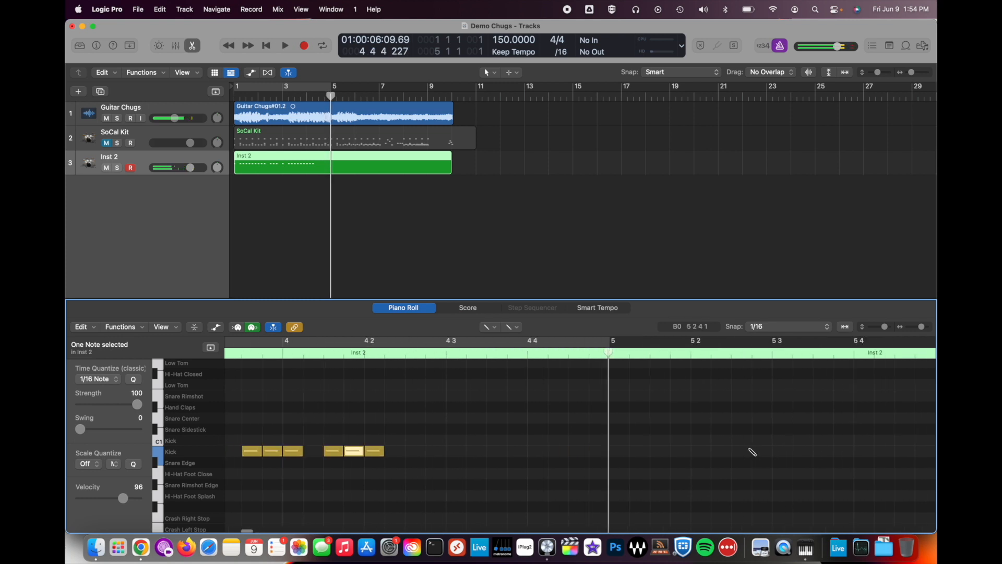
# Replay from beat 2 of bar 3 and add B0 Kick notes at 4 2 3, 4 3 1, 4 3 2 and 4 3 3.
pyautogui.hscroll(-8, 752, 452)
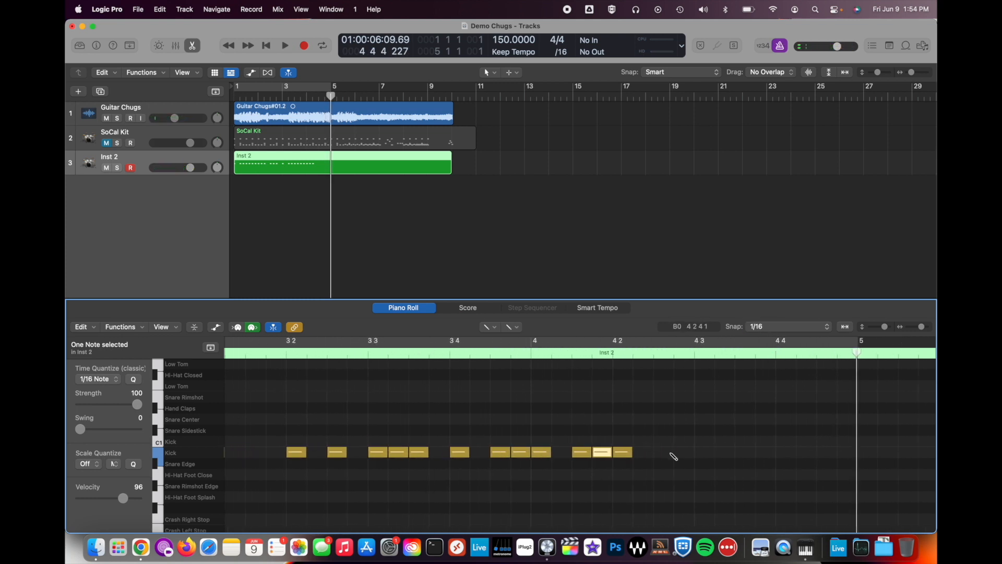
pyautogui.click(286, 358)
pyautogui.press('space')
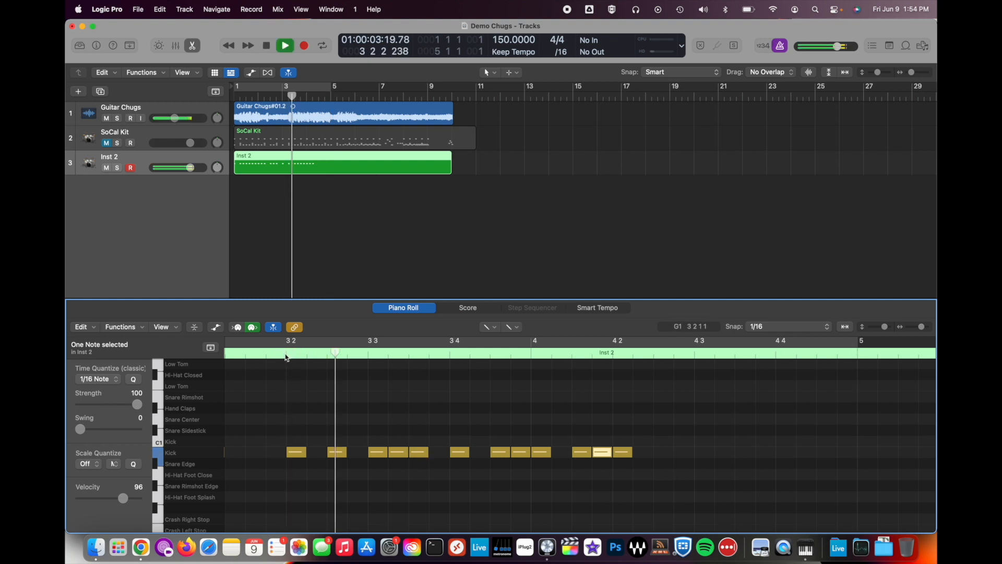
pyautogui.press('space')
pyautogui.click(666, 453)
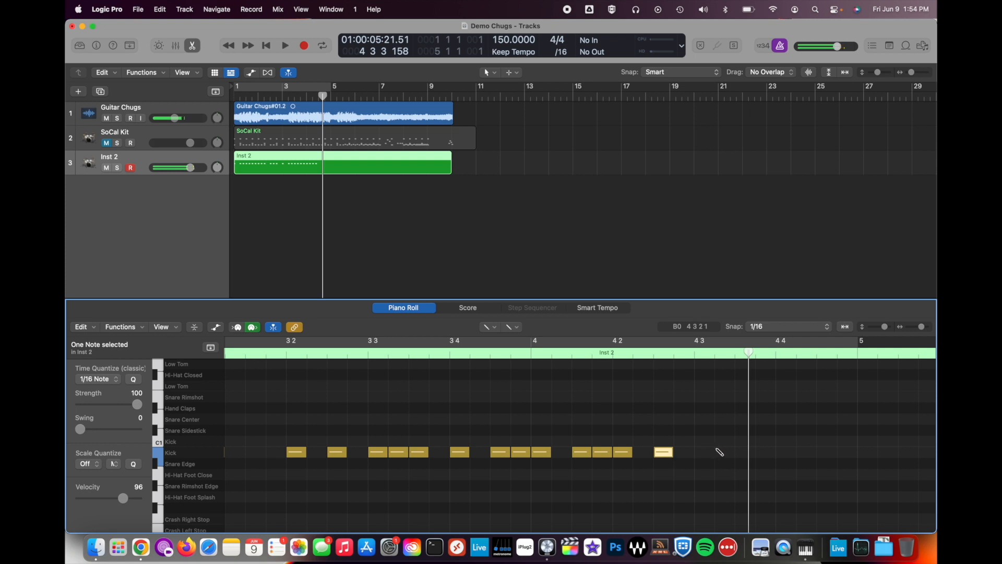
pyautogui.click(706, 451)
pyautogui.click(726, 452)
pyautogui.click(746, 452)
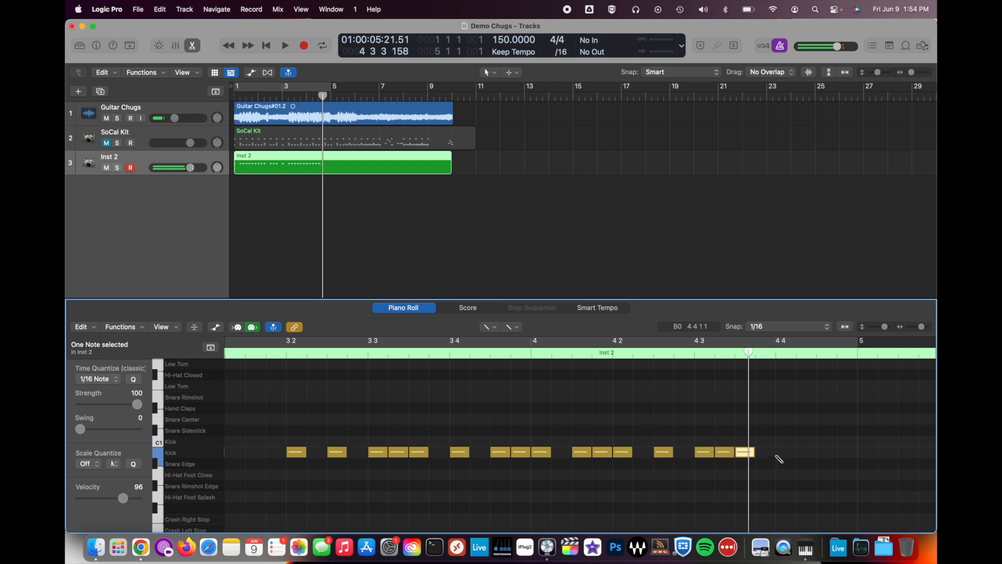
# Replay the pattern and add three consecutive sixteenth B0 Kick notes starting on beat 4 of bar 4.
pyautogui.press('space')
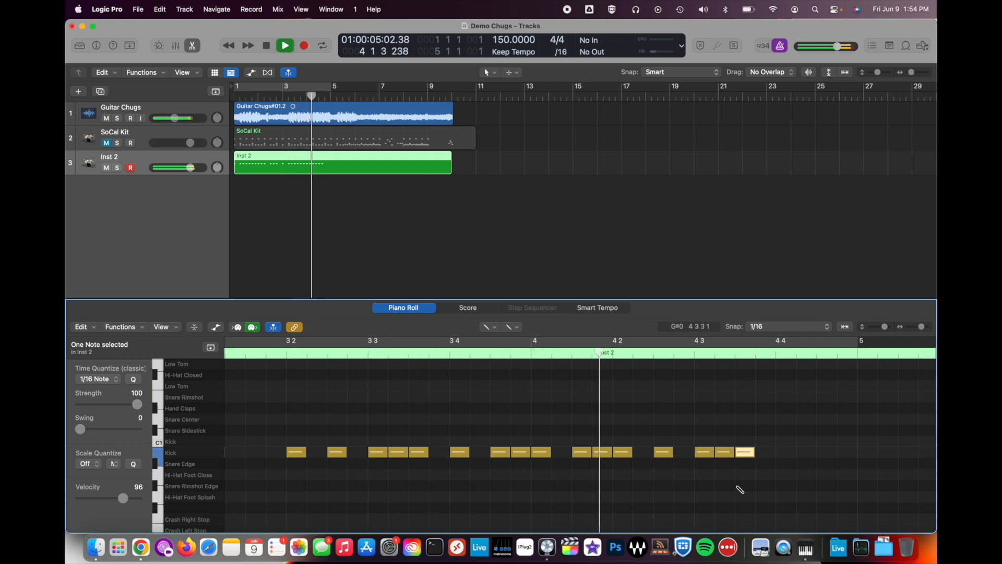
pyautogui.press('space')
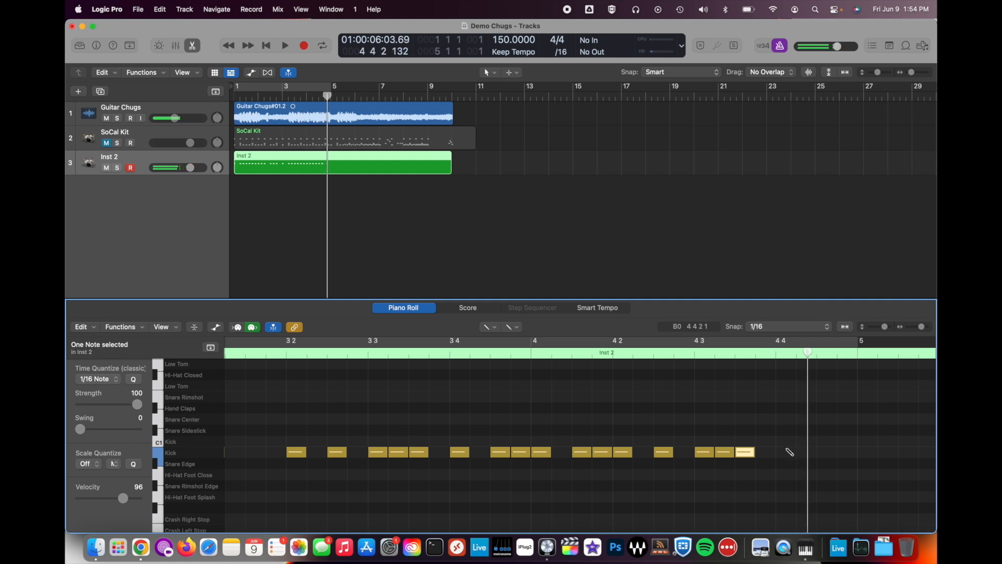
pyautogui.click(787, 452)
pyautogui.click(807, 452)
pyautogui.click(827, 452)
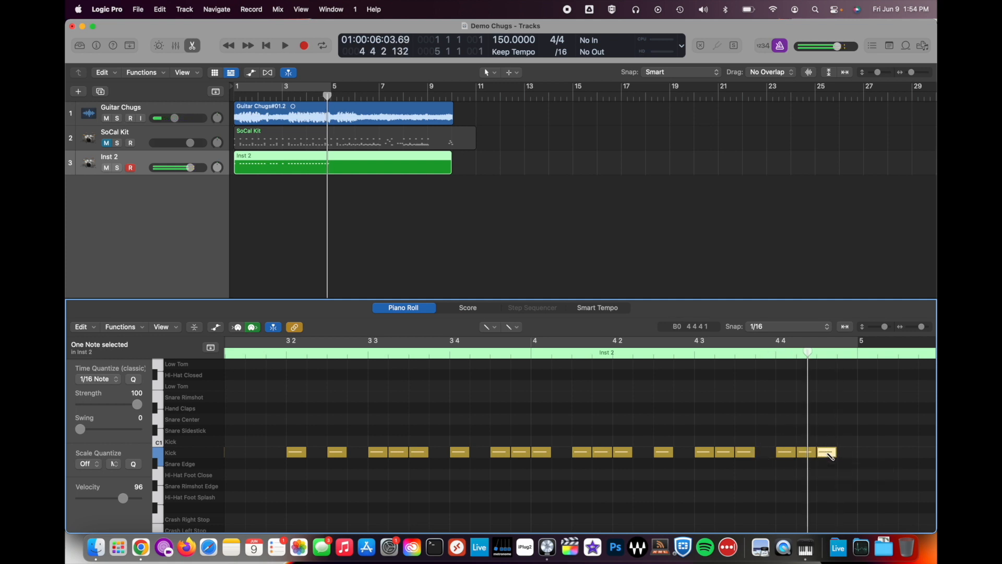
pyautogui.hscroll(3, 830, 455)
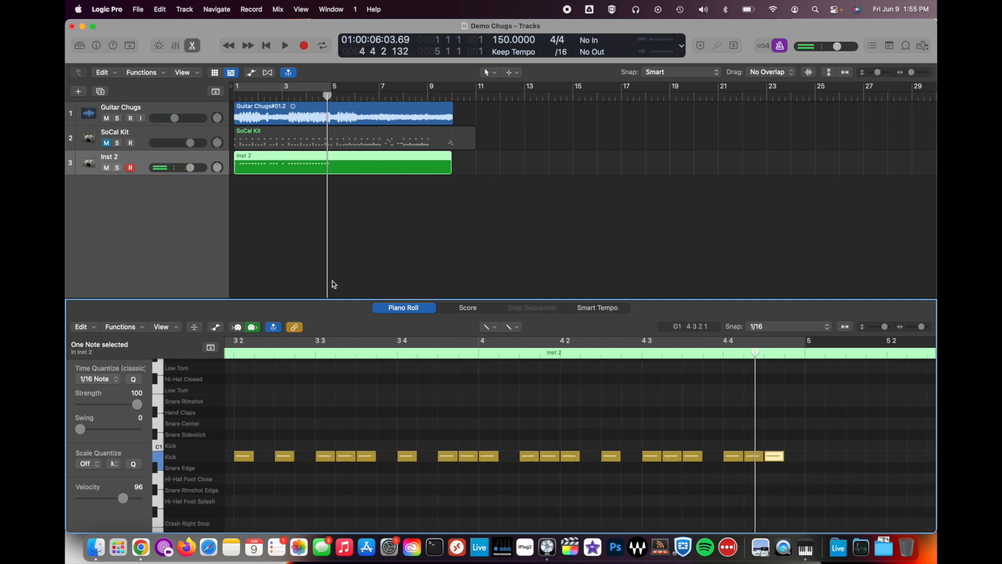
# Play on into bar 5 and add B0 Kick notes there on beat 1, beat 2 and the off-beat after beat 2.
pyautogui.press('space')
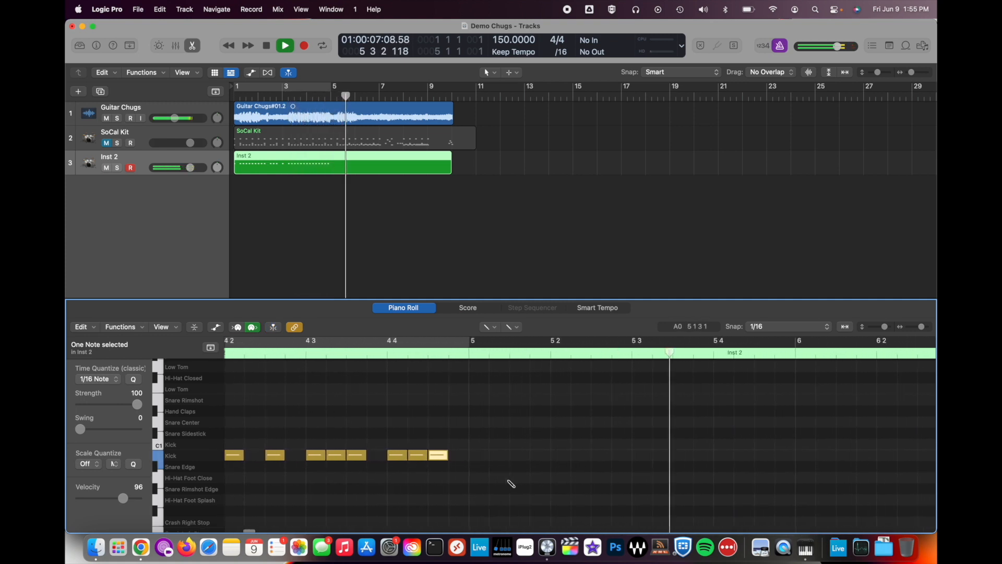
pyautogui.press('space')
pyautogui.click(479, 455)
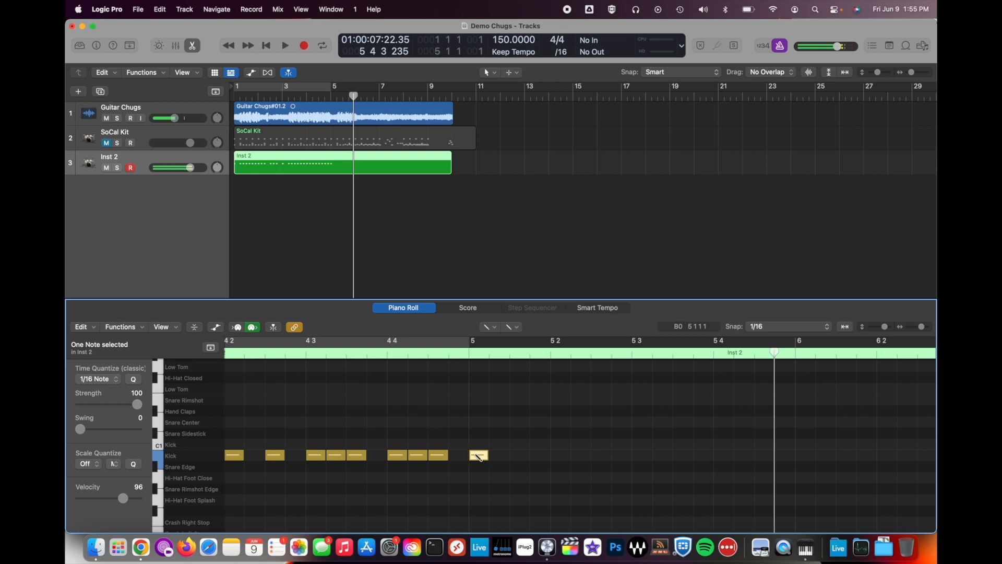
pyautogui.click(561, 455)
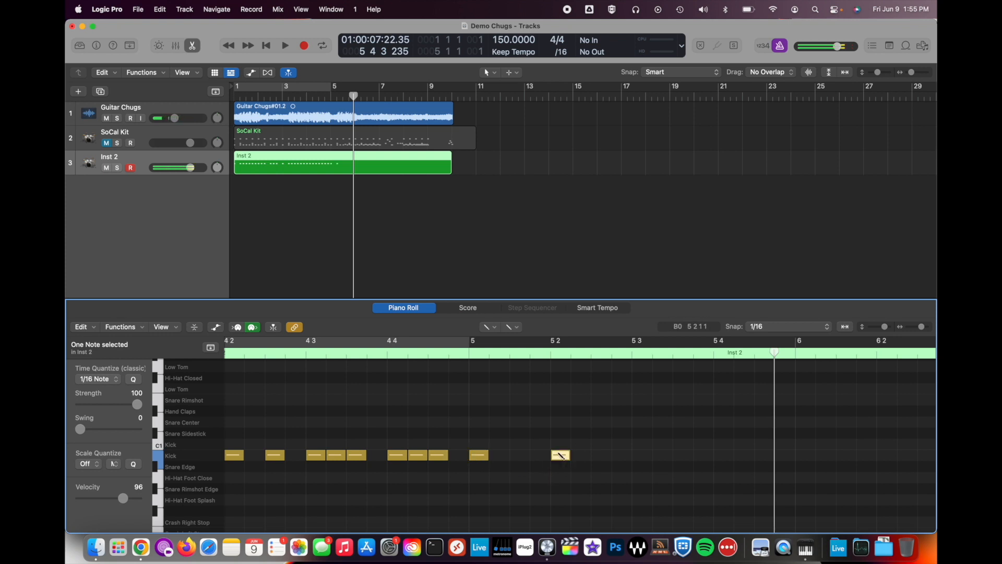
pyautogui.click(602, 456)
# Play the pattern from bar 5, try a B0 Kick note on beat 3 of bar 5, and delete it.
pyautogui.press('space')
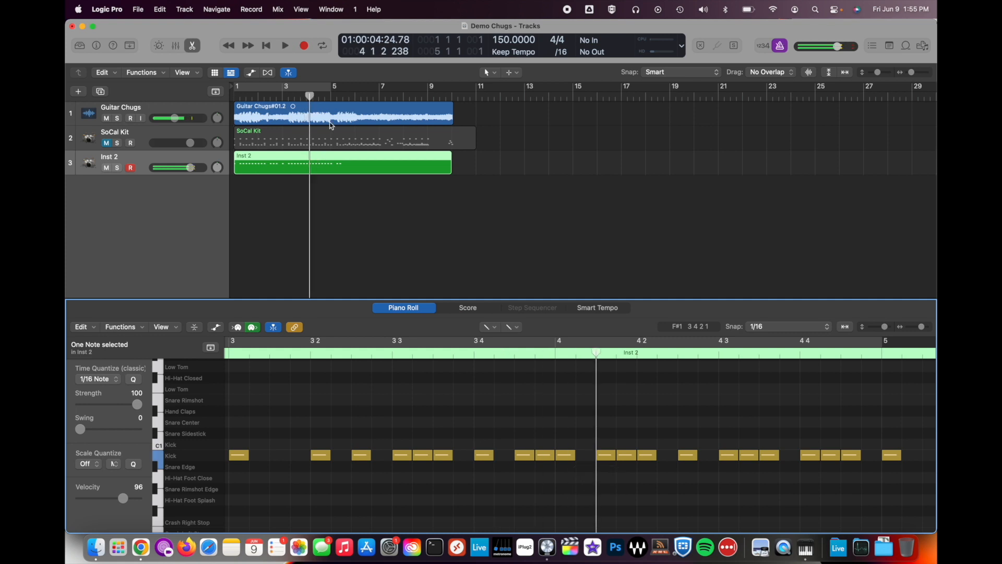
pyautogui.click(330, 96)
pyautogui.press('space')
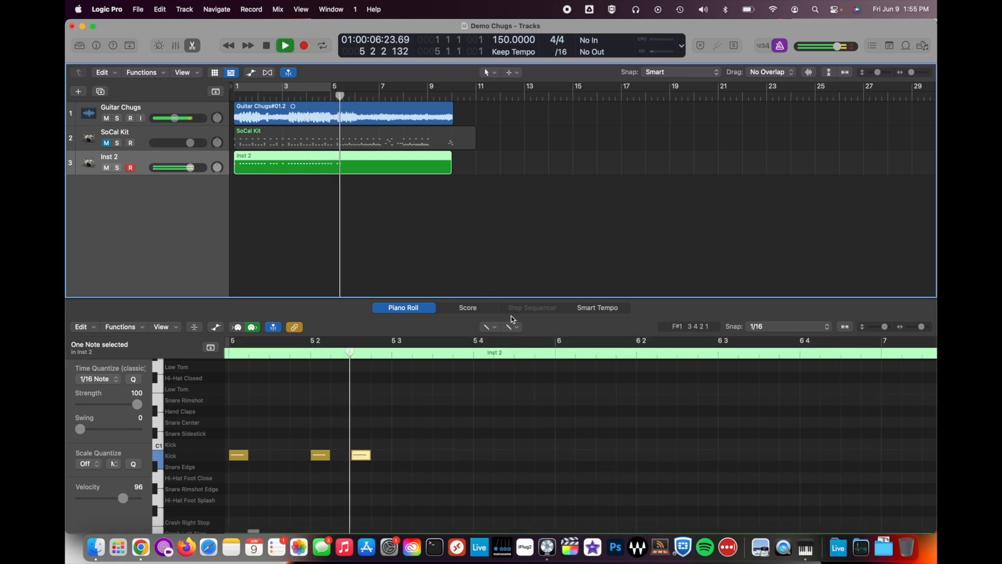
pyautogui.press('space')
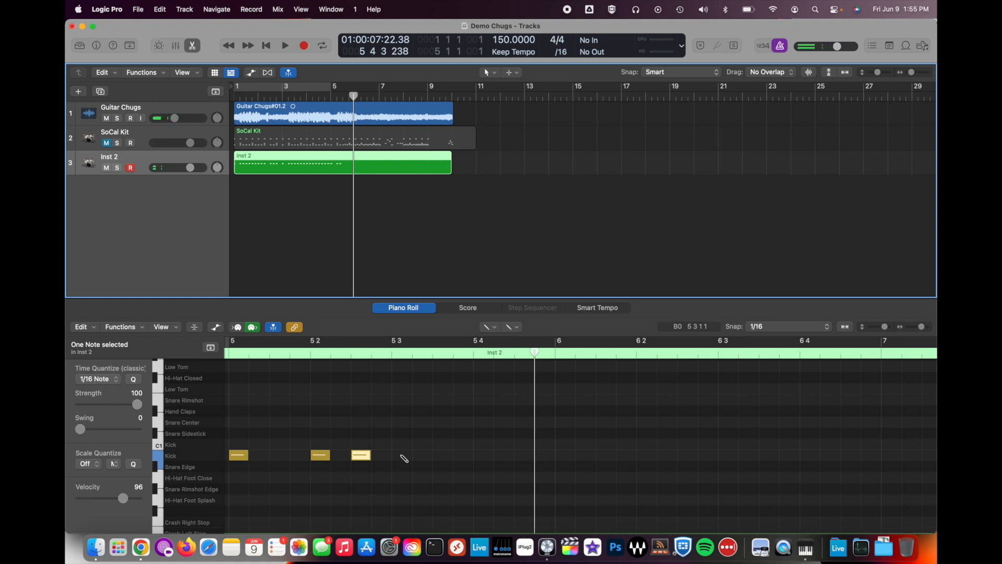
pyautogui.click(404, 457)
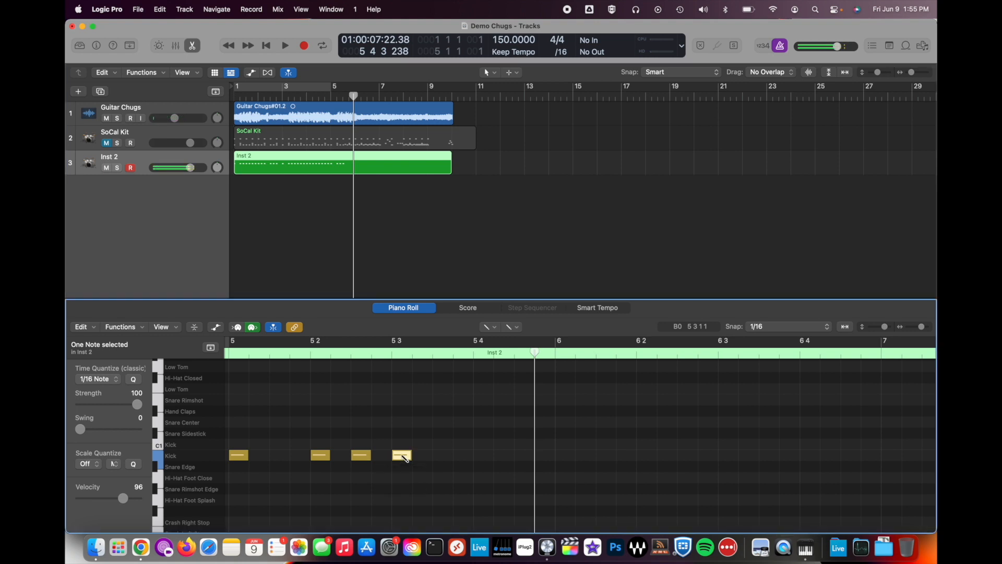
pyautogui.press('Delete')
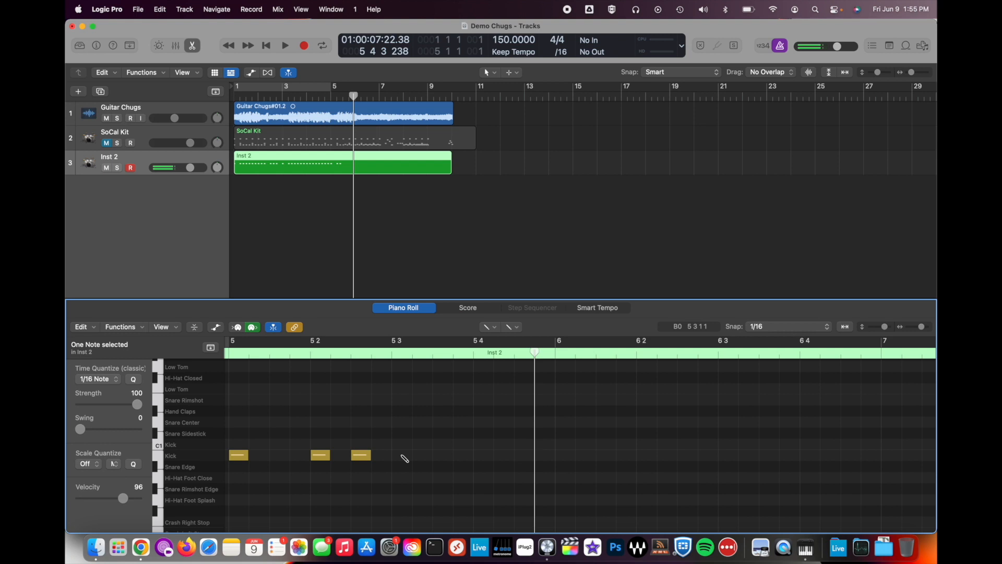
# Change the project's grid division to /24 and the Piano Roll snap value to 1/16 T for triplets.
pyautogui.click(560, 52)
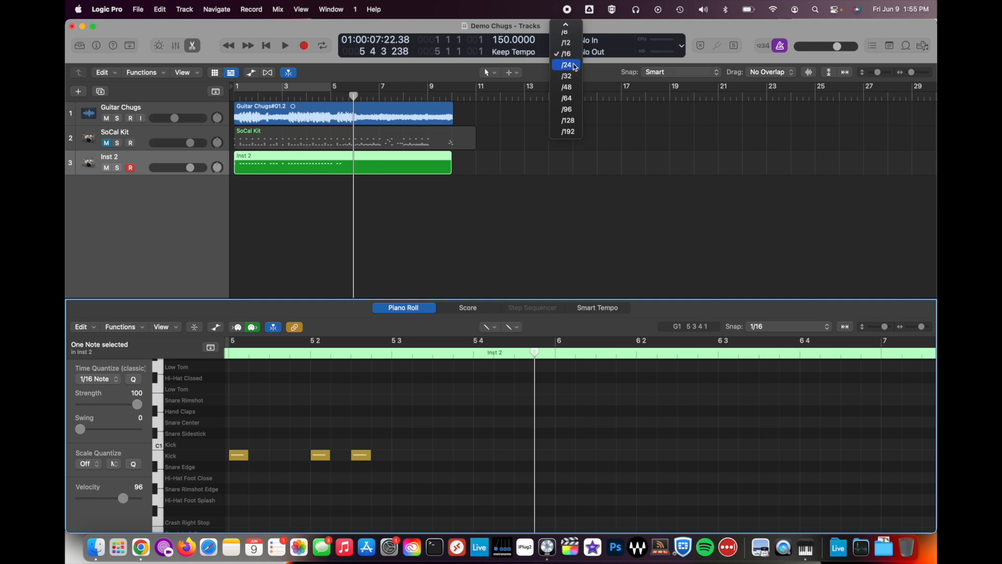
pyautogui.click(567, 64)
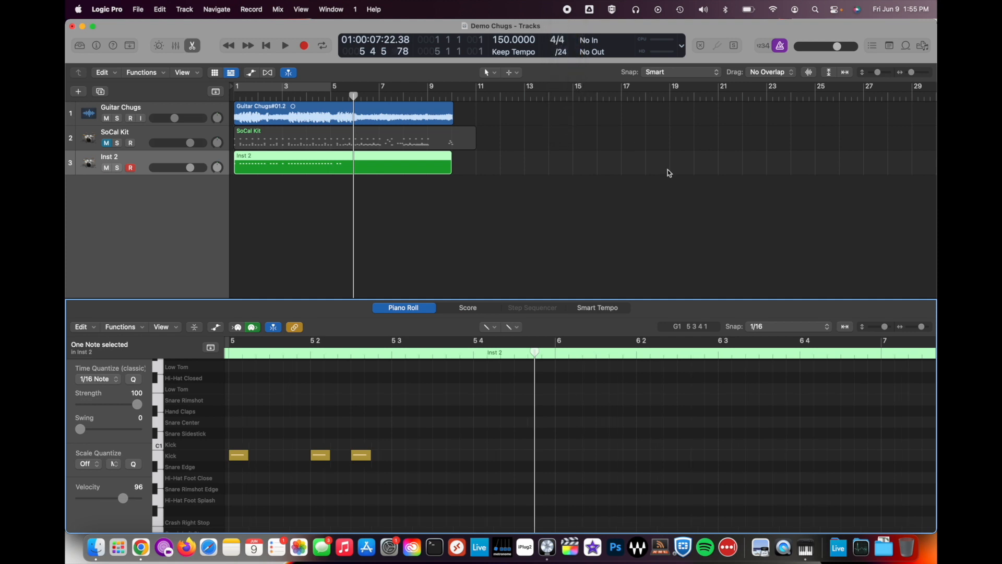
pyautogui.click(784, 324)
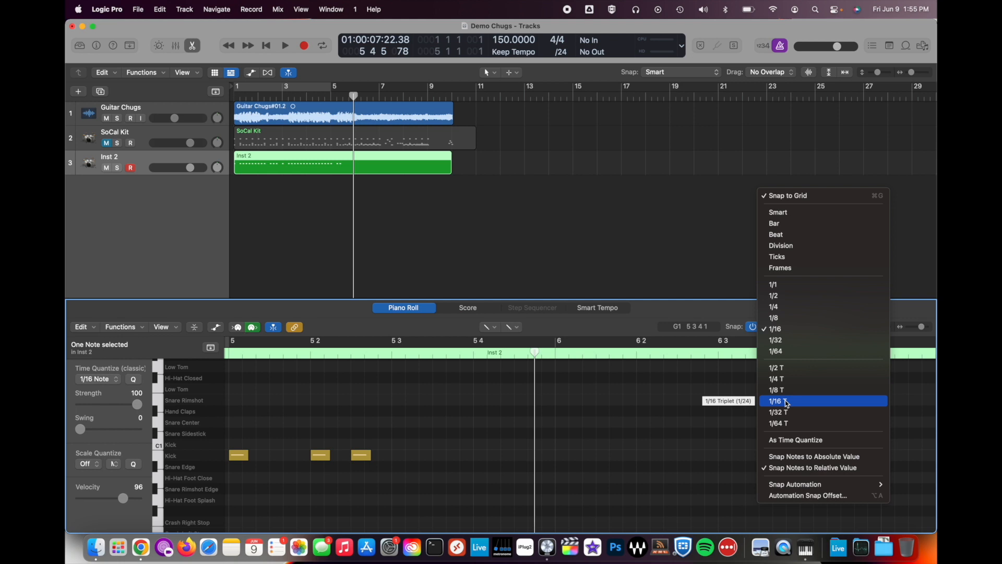
pyautogui.click(786, 402)
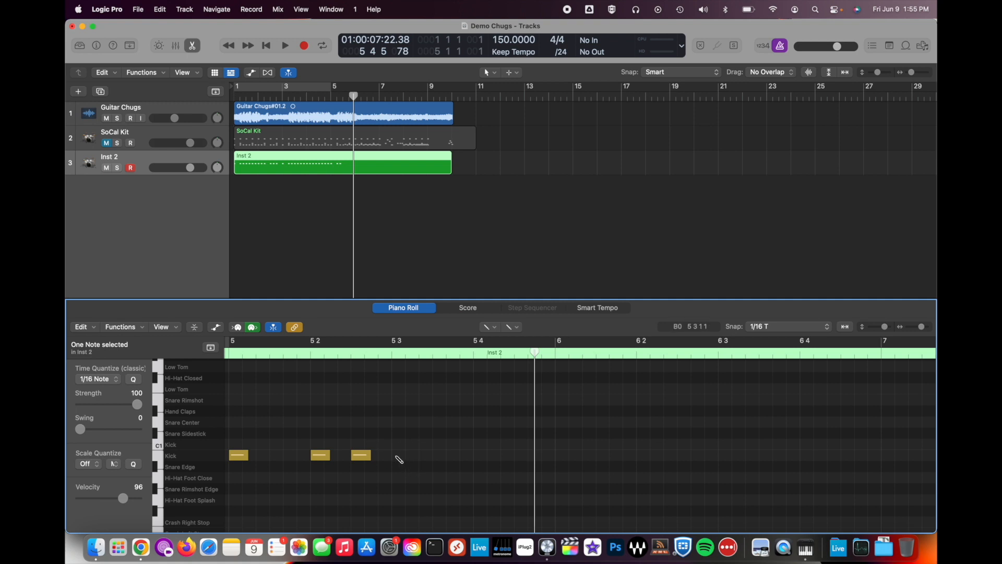
pyautogui.hscroll(-5, 399, 460)
pyautogui.scroll(-1, 399, 459)
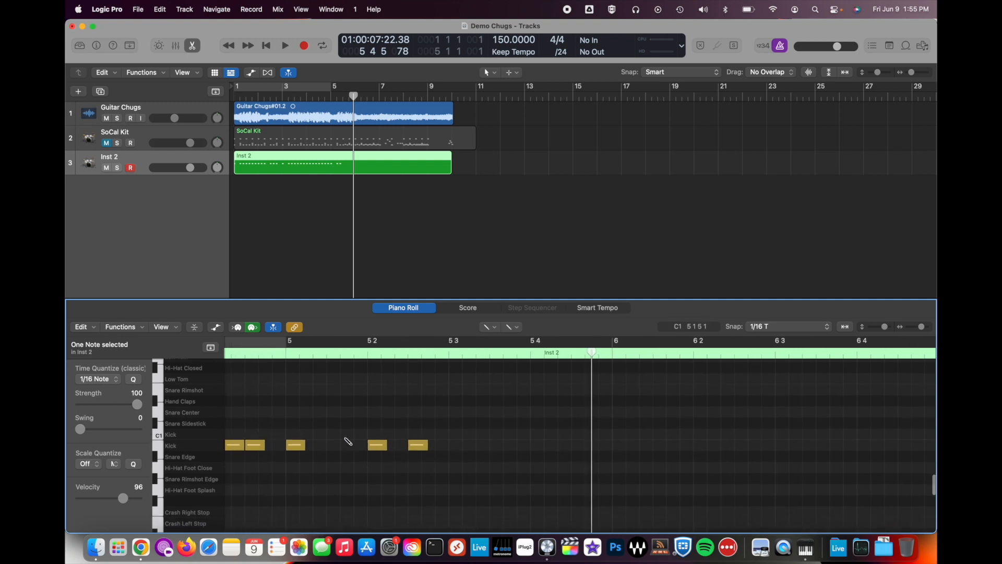
# Play from bar 5 and add six 1/16 T Kick notes alternating between B0 and C1, starting on beat 3 and filling beats 3 and 4.
pyautogui.click(286, 357)
pyautogui.press('space')
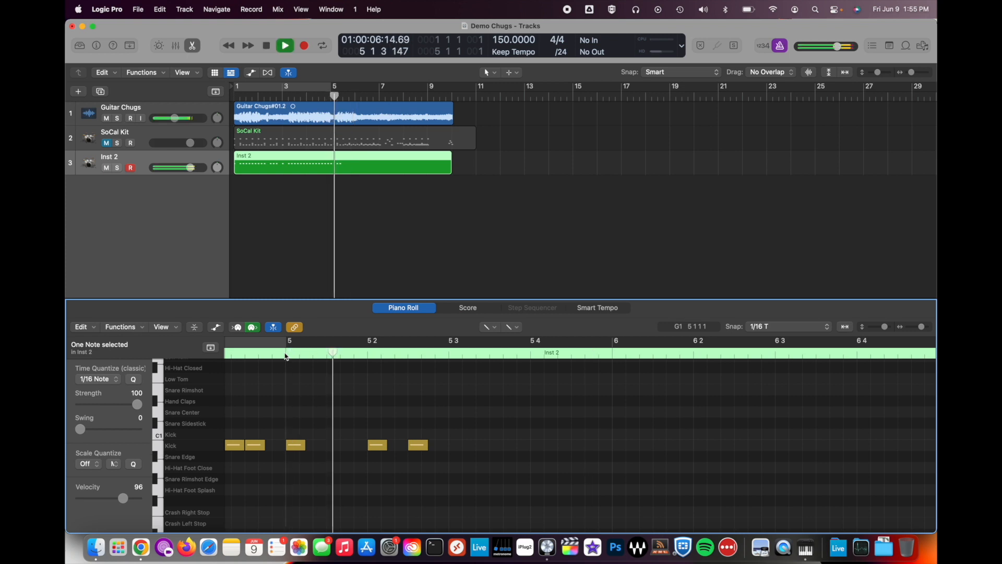
pyautogui.click(459, 445)
pyautogui.click(484, 435)
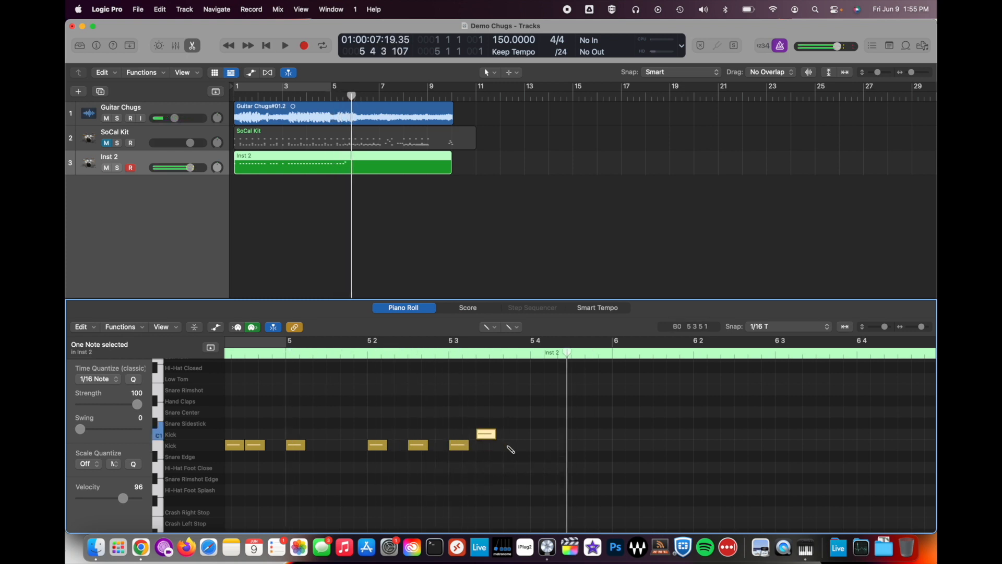
pyautogui.click(513, 444)
pyautogui.click(540, 434)
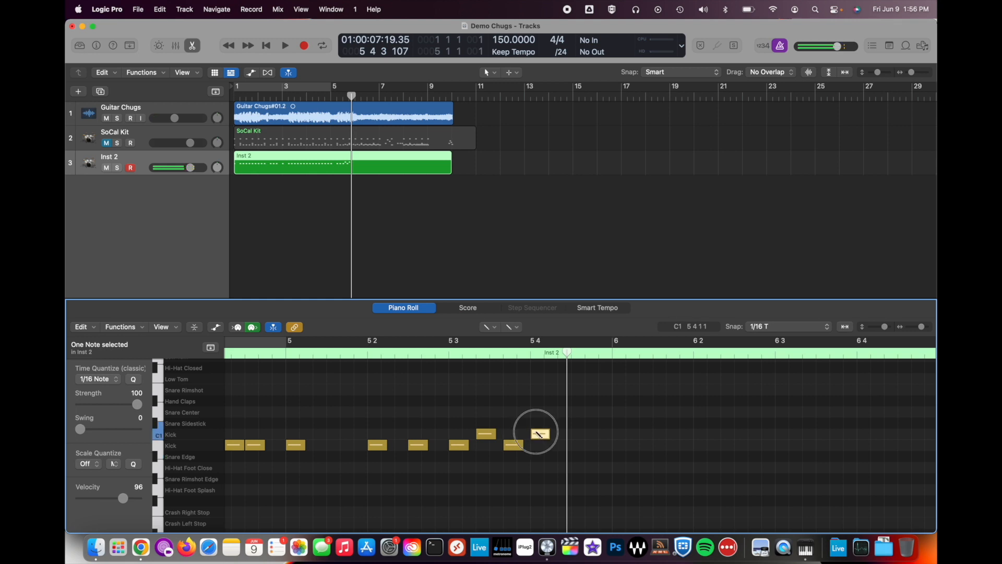
pyautogui.click(568, 445)
pyautogui.click(595, 434)
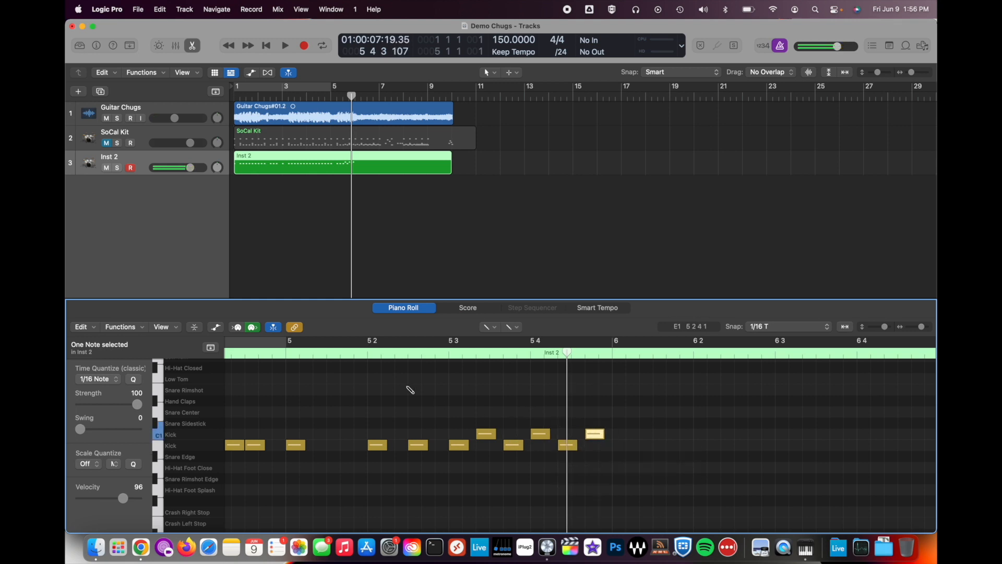
# Play the pattern from bar 5 to check the alternating kick triplets against the guitar chugs.
pyautogui.click(291, 357)
pyautogui.press('space')
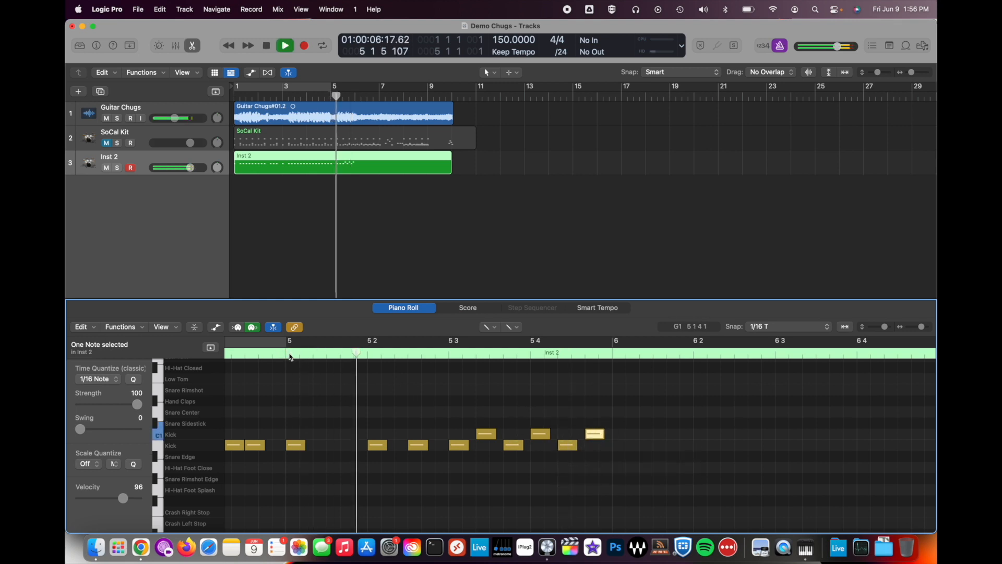
pyautogui.press('space')
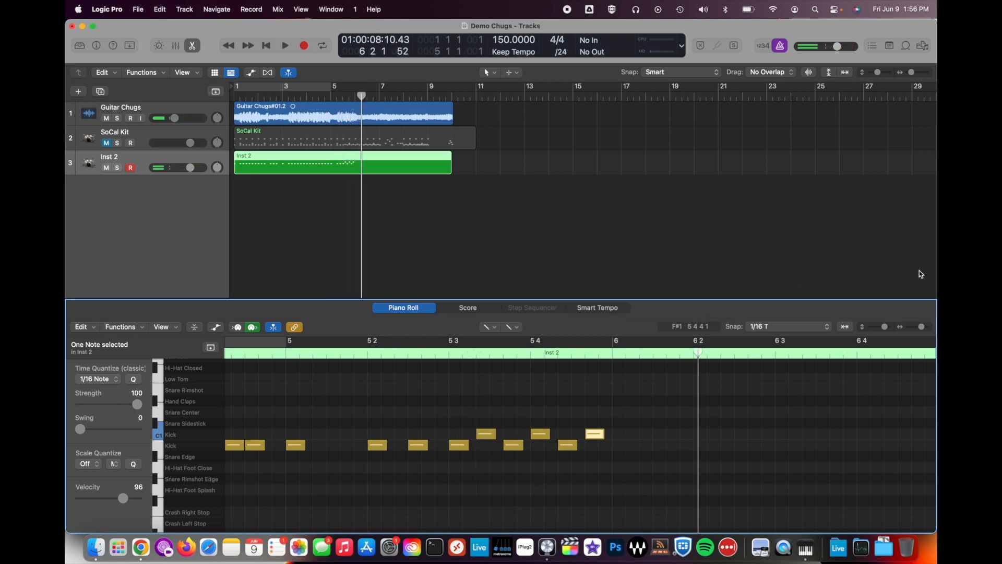
# Set the Piano Roll snap value to 1/8 T and the project's grid division to /12.
pyautogui.click(797, 331)
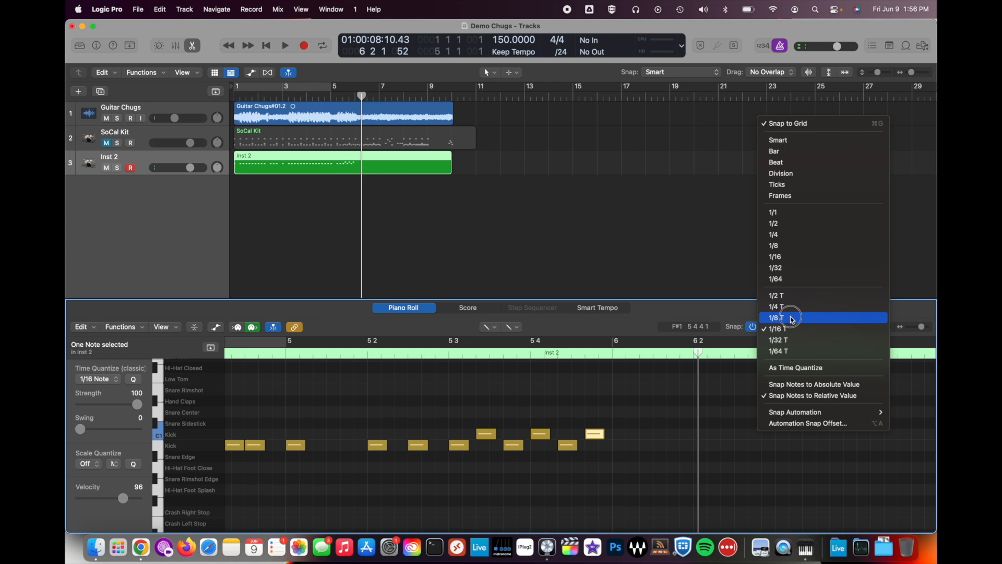
pyautogui.click(791, 316)
pyautogui.click(555, 56)
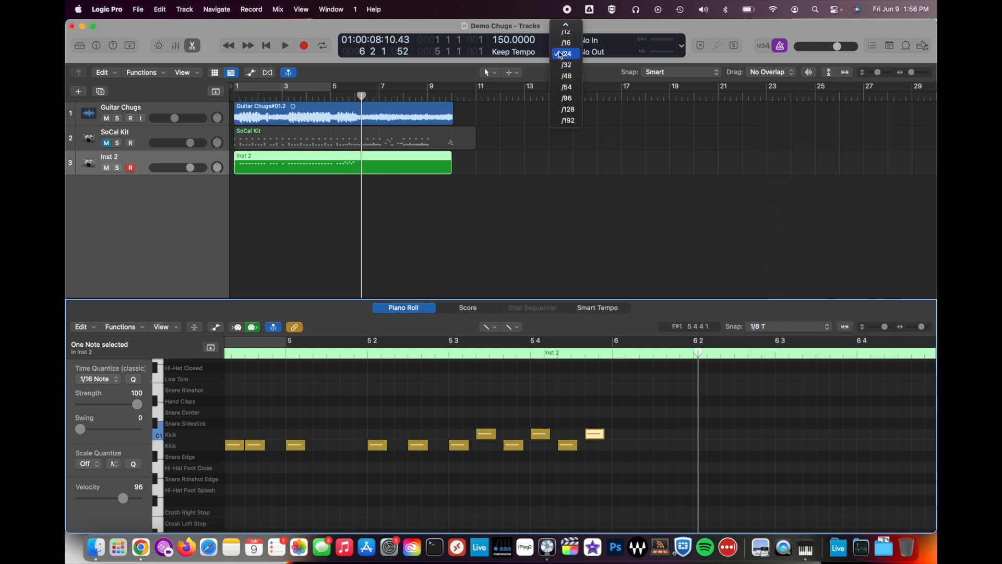
pyautogui.click(569, 37)
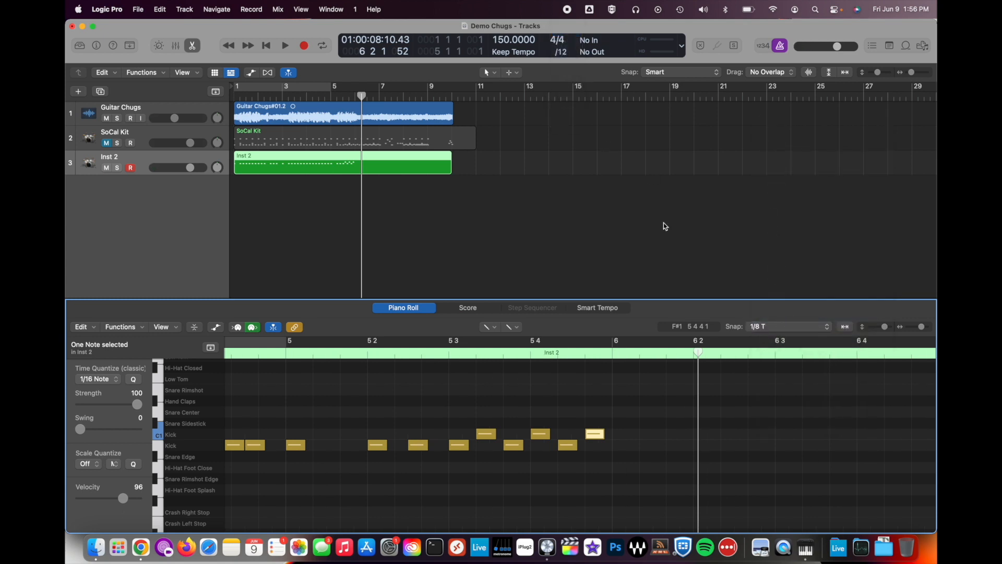
pyautogui.click(773, 331)
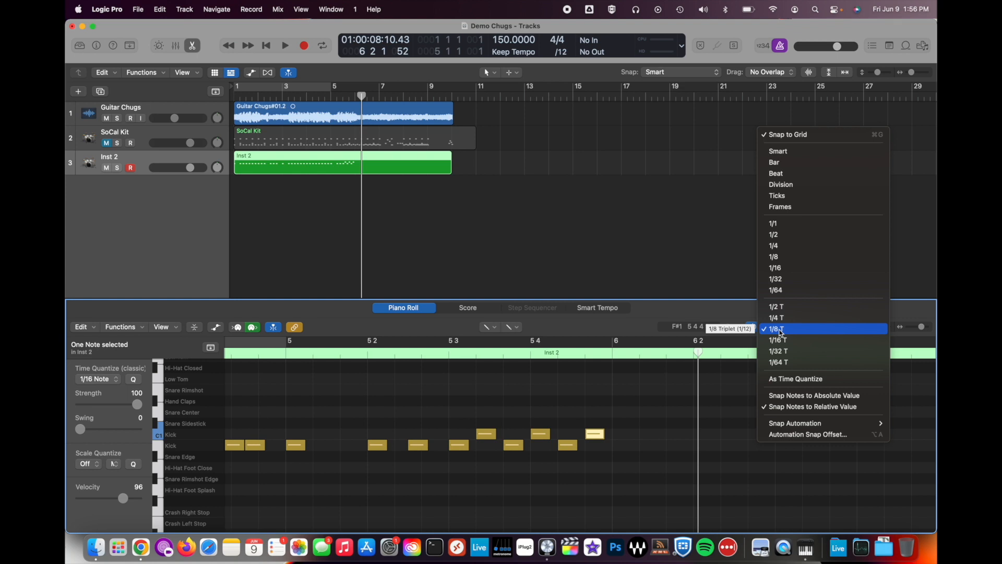
pyautogui.click(634, 325)
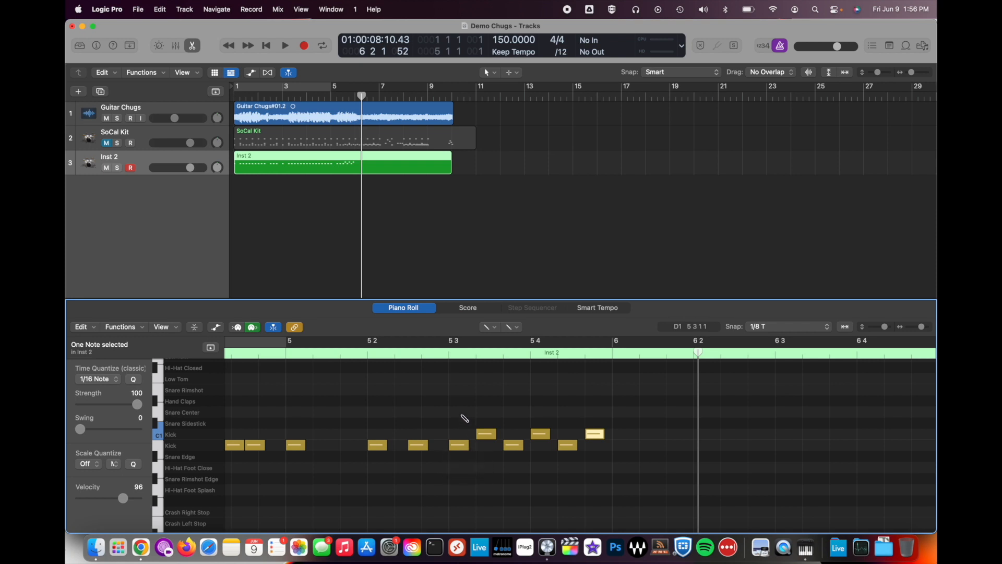
# Select the six alternating kick triplets in bar 5 with the Pointer tool, lengthen them to full eighth-note triplets, and return to the Pencil tool.
pyautogui.press('t')
pyautogui.press('t')
pyautogui.moveTo(453, 423); pyautogui.dragTo(620, 477)
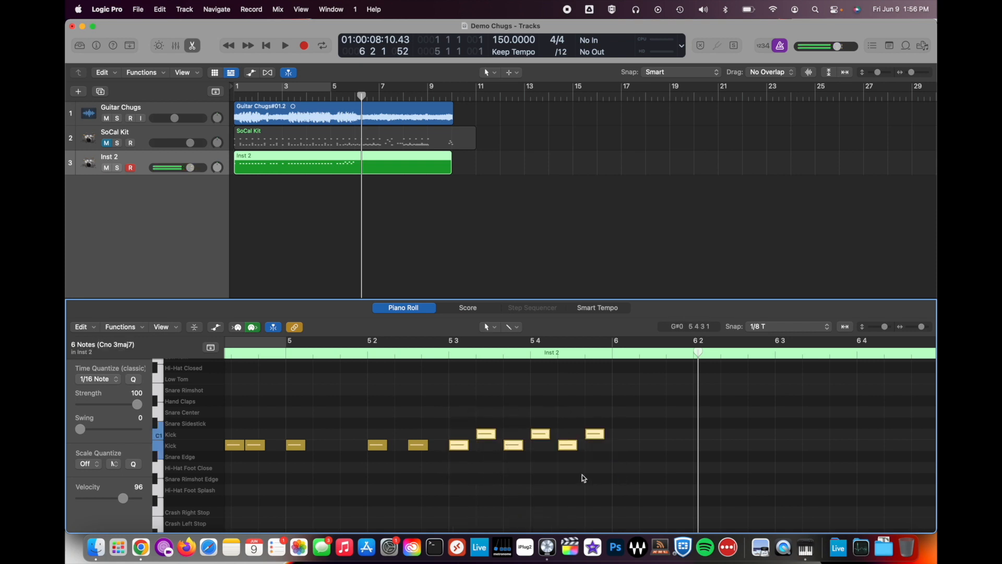
pyautogui.press('t')
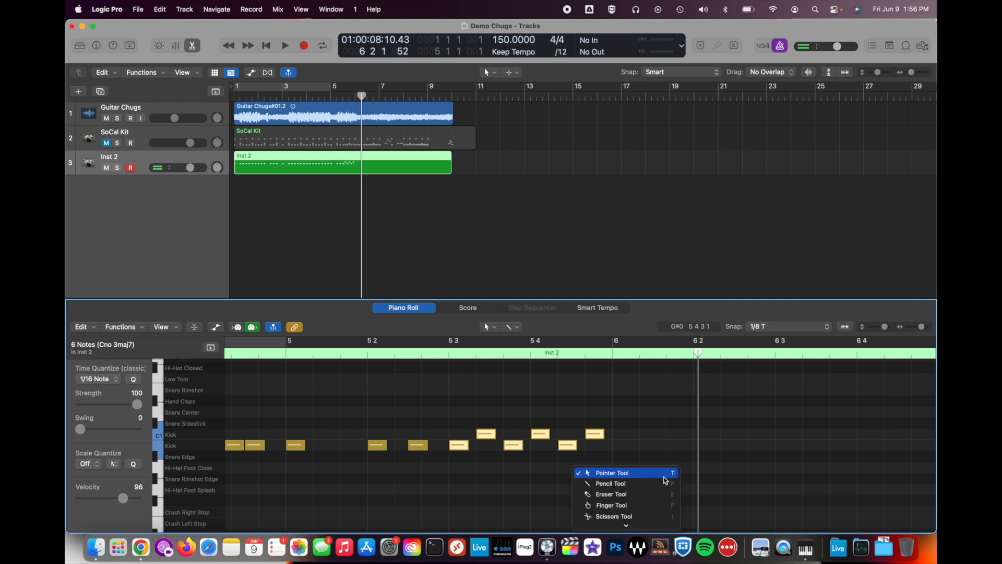
pyautogui.click(464, 481)
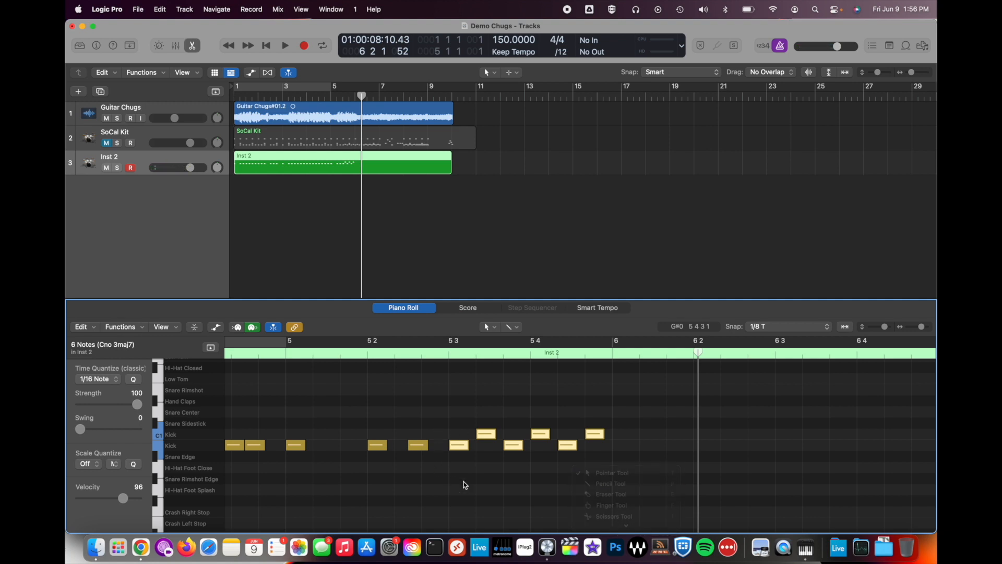
pyautogui.moveTo(469, 449); pyautogui.dragTo(476, 450)
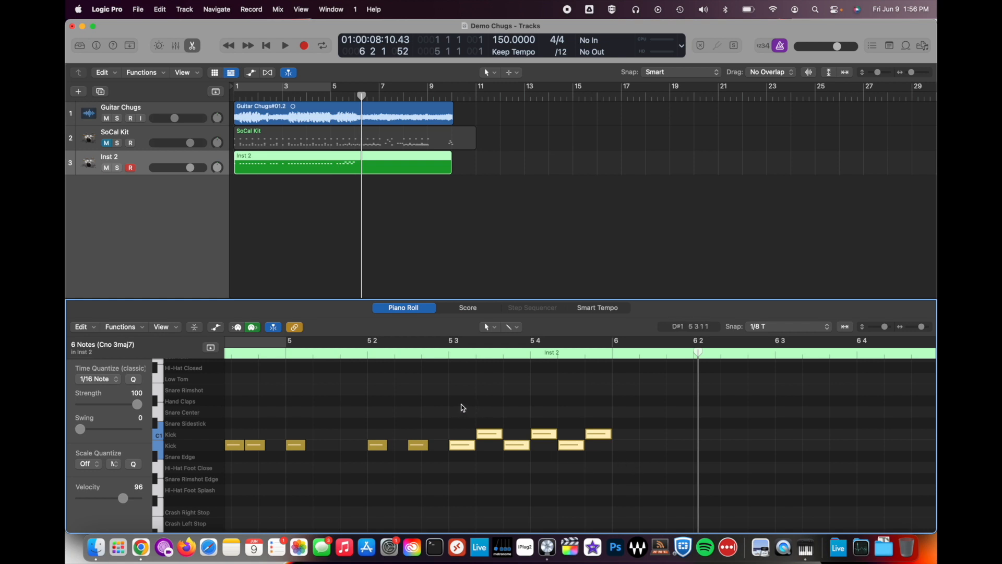
pyautogui.press('t')
pyautogui.press('p')
# Play the lengthened kick triplets from beat 3 of bar 5 and on to bar 7.
pyautogui.click(449, 353)
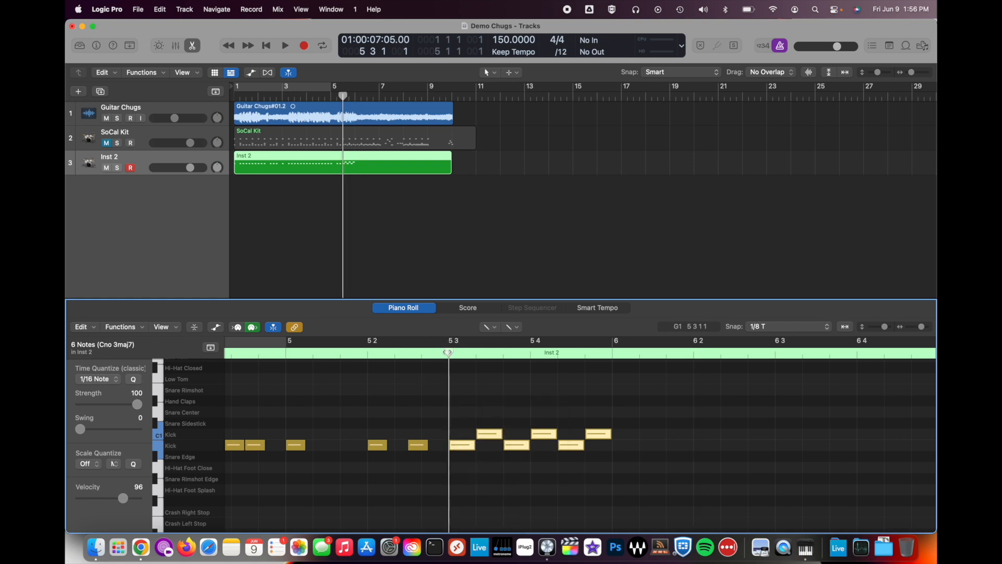
pyautogui.press('space')
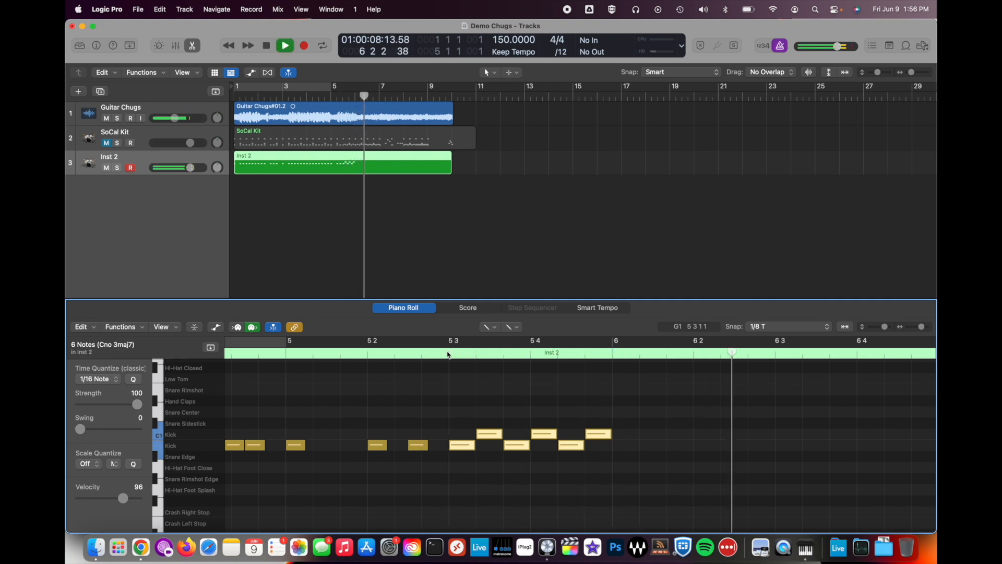
pyautogui.press('space')
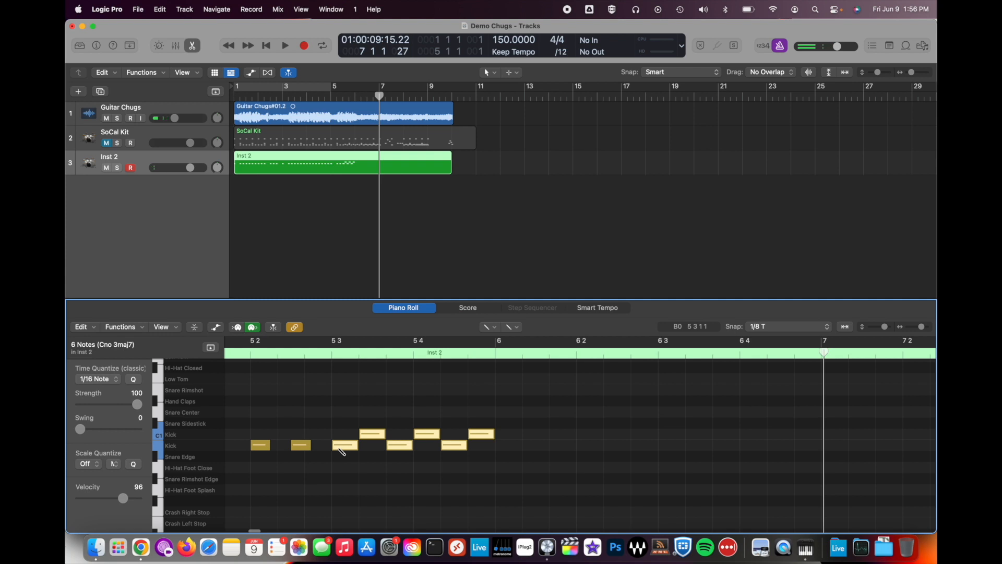
# Copy the six kick triplets to beat 1 and again to beat 3 of bar 6, and play them from beat 3 of bar 5.
pyautogui.moveTo(342, 449); pyautogui.dragTo(509, 444)
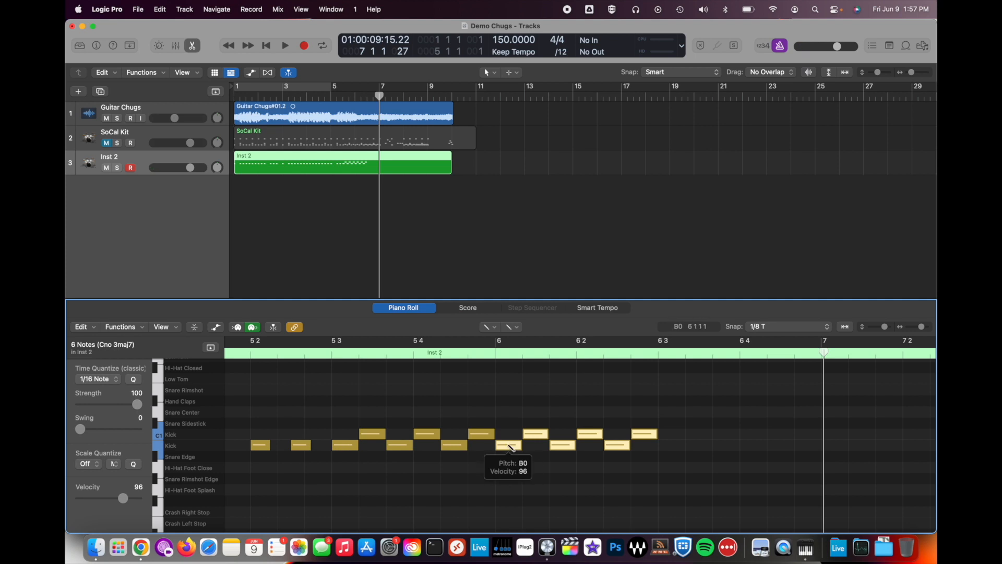
pyautogui.moveTo(510, 447); pyautogui.dragTo(679, 446)
pyautogui.click(334, 353)
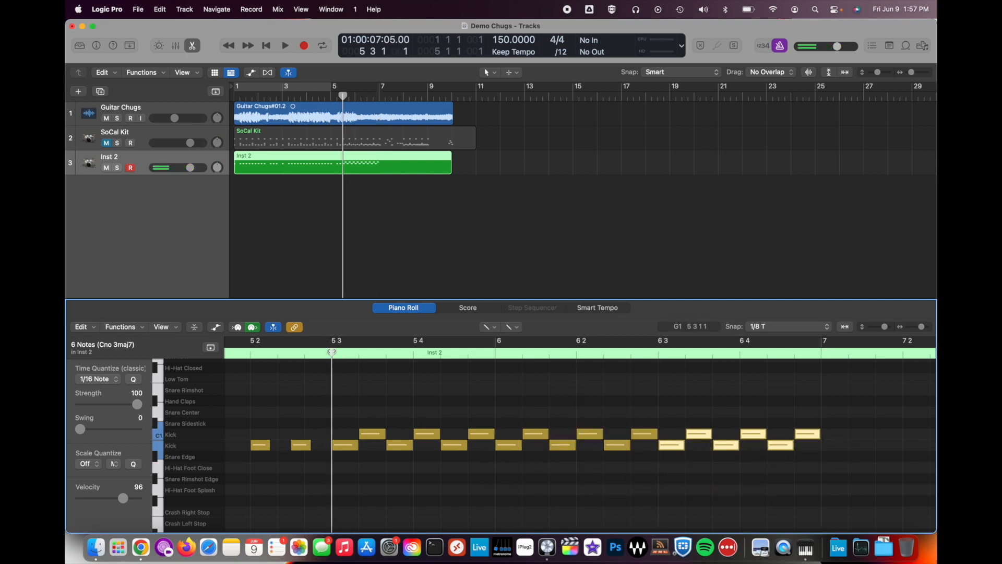
pyautogui.press('space')
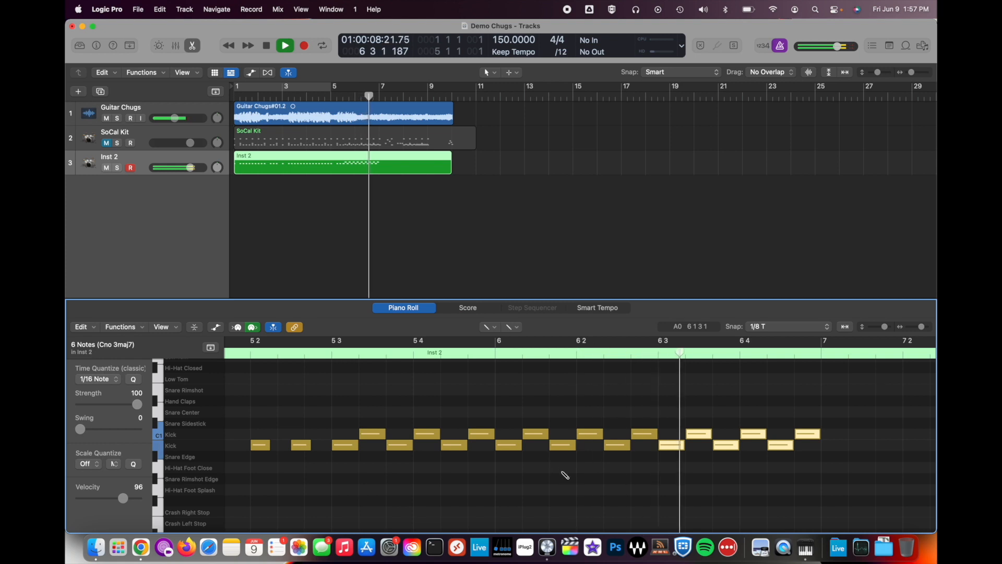
pyautogui.press('space')
# Add B0 Kick notes on beat 1 and beat 3 of bar 7, and play the pattern from bar 7.
pyautogui.hscroll(-5, 694, 488)
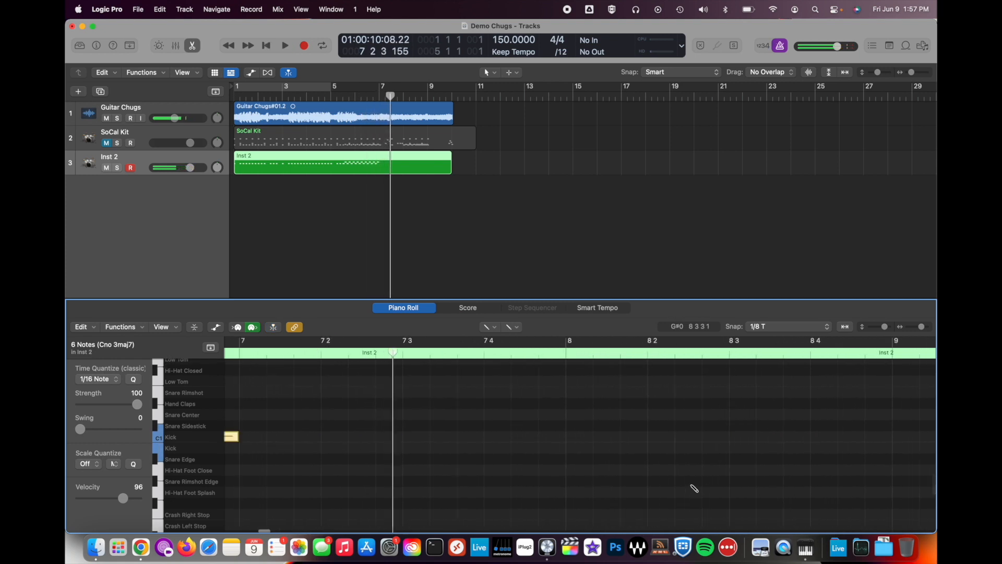
pyautogui.hscroll(-5, 422, 448)
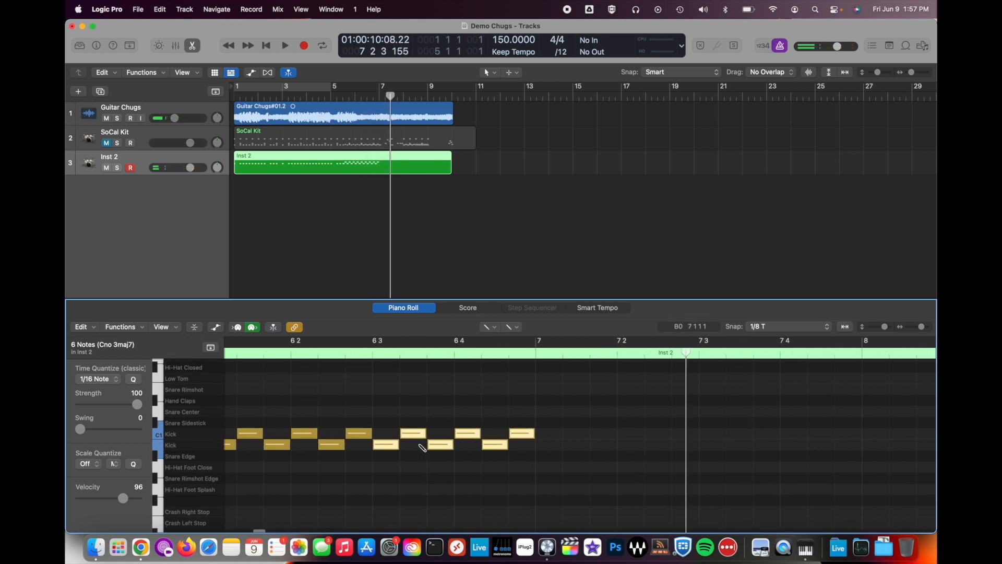
pyautogui.click(563, 442)
pyautogui.hscroll(5, 731, 448)
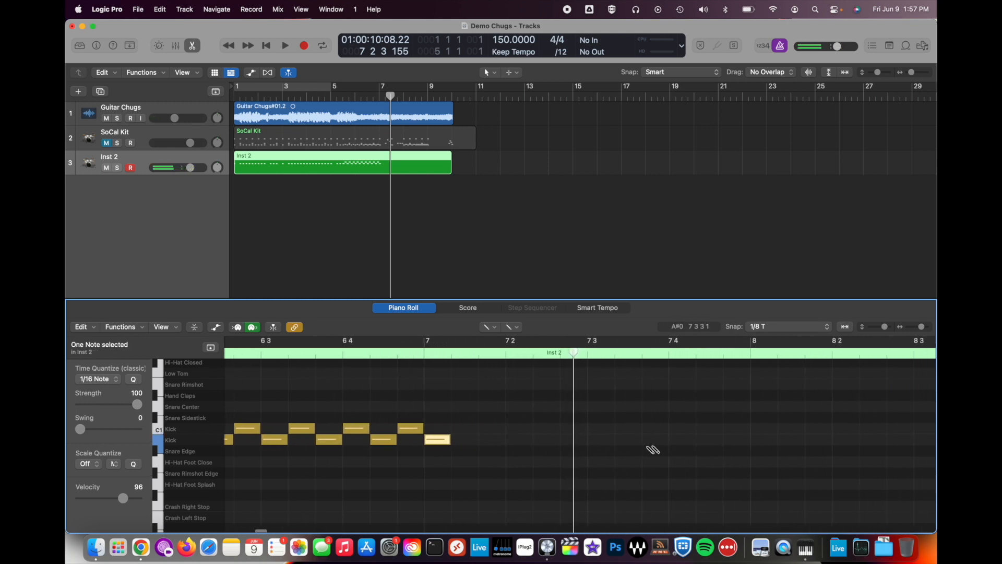
pyautogui.click(593, 441)
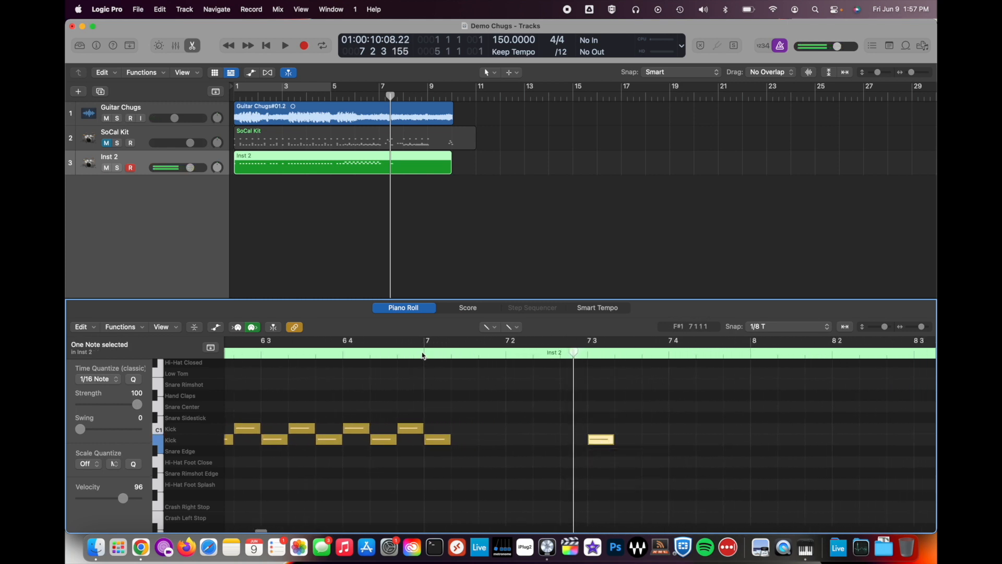
pyautogui.doubleClick(423, 355)
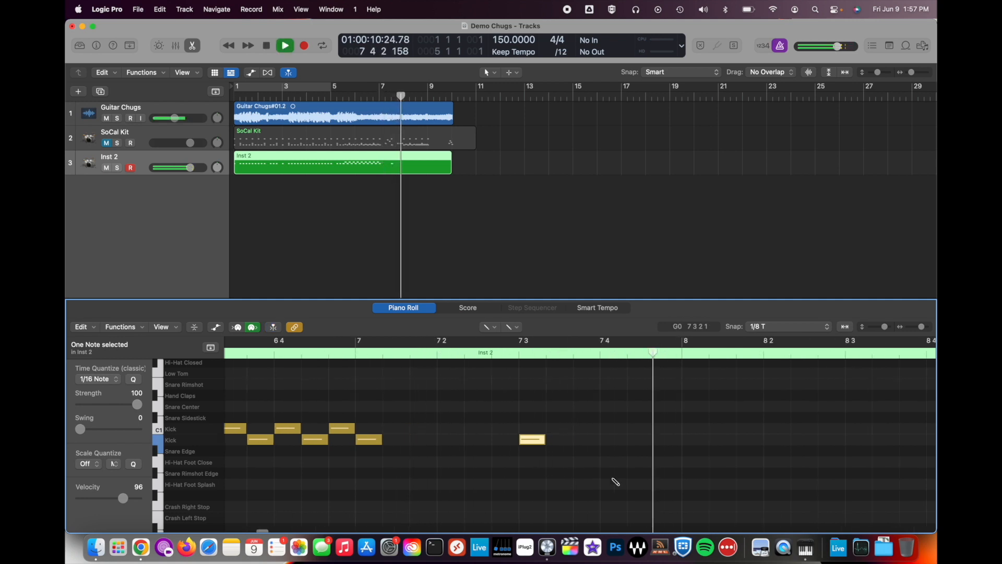
pyautogui.press('space')
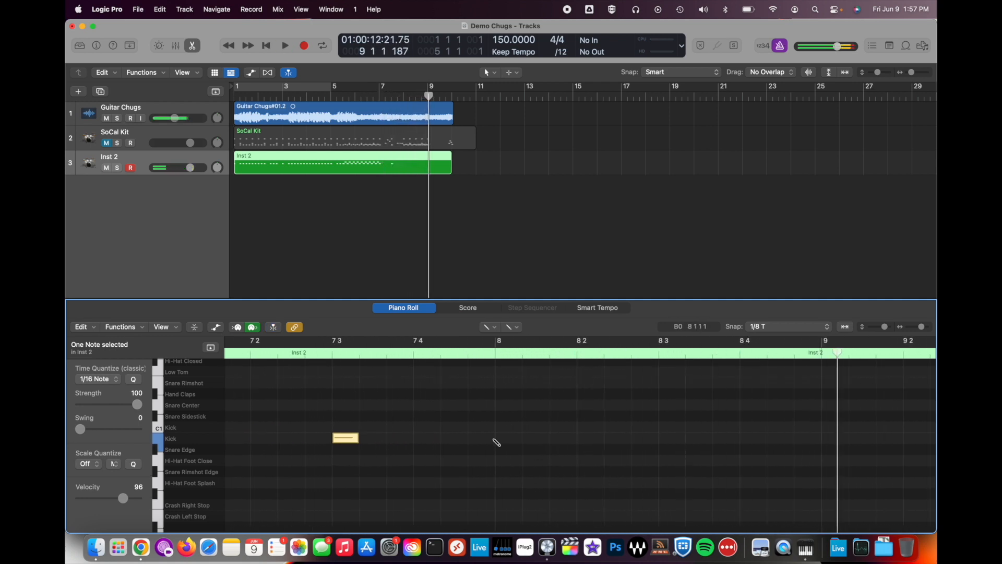
pyautogui.hscroll(-10, 496, 443)
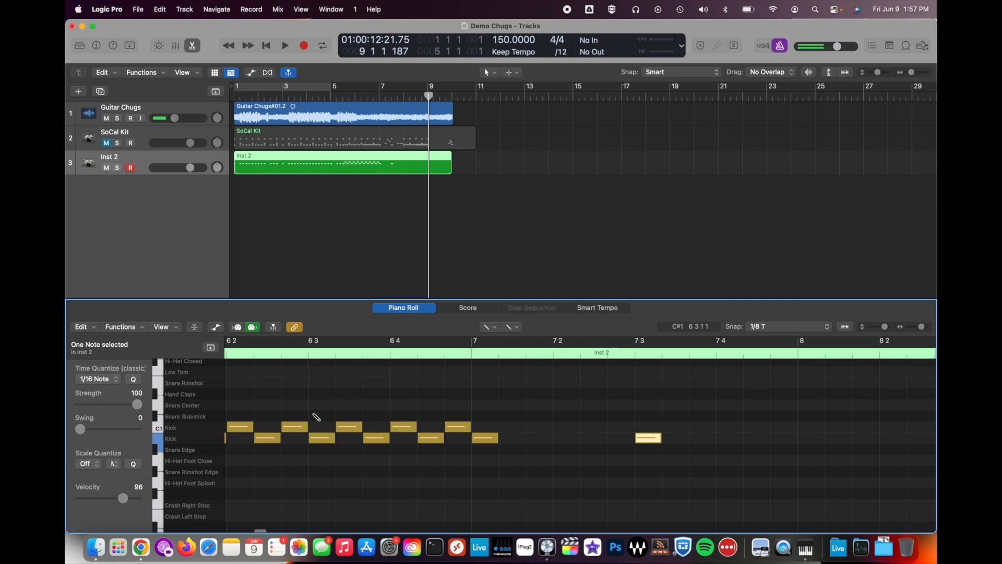
pyautogui.moveTo(311, 412); pyautogui.dragTo(435, 436)
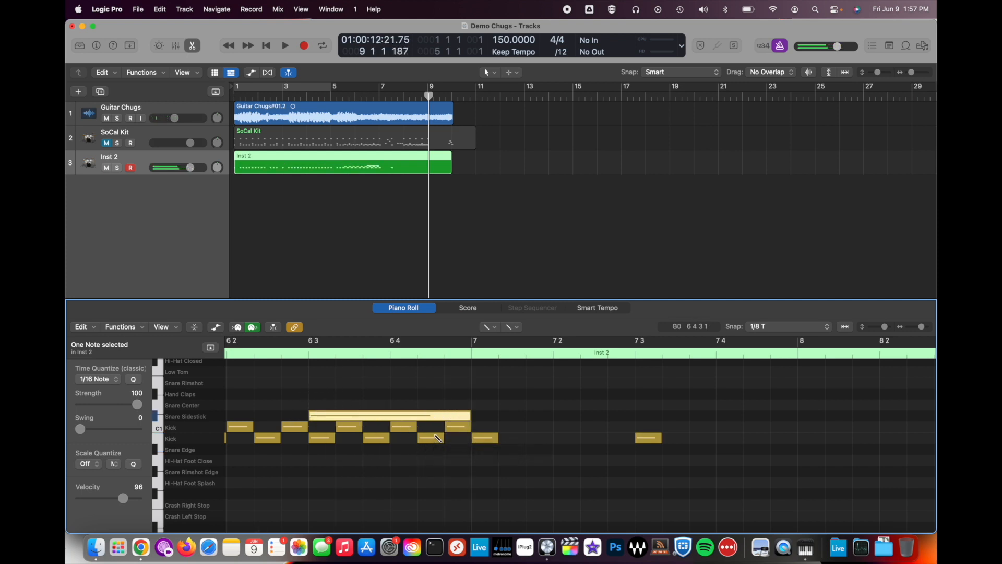
pyautogui.press('super+z')
pyautogui.press('Delete')
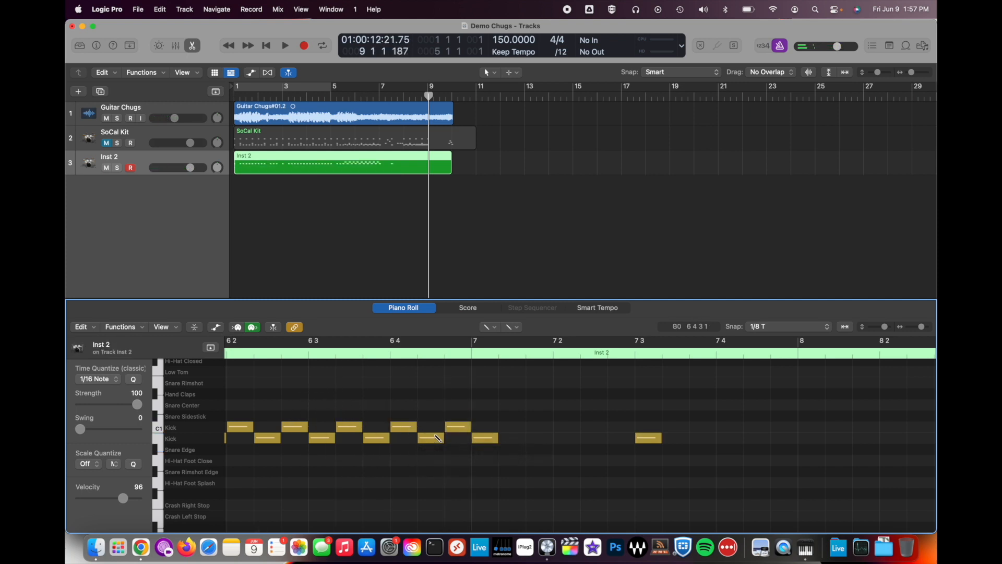
# Select the six kick triplets on beats 3 and 4 of bar 6 with the Pointer tool and copy them to beat 1 of bar 8.
pyautogui.press('t')
pyautogui.click(437, 437)
pyautogui.moveTo(316, 401); pyautogui.dragTo(457, 454)
pyautogui.moveTo(329, 438); pyautogui.dragTo(827, 443)
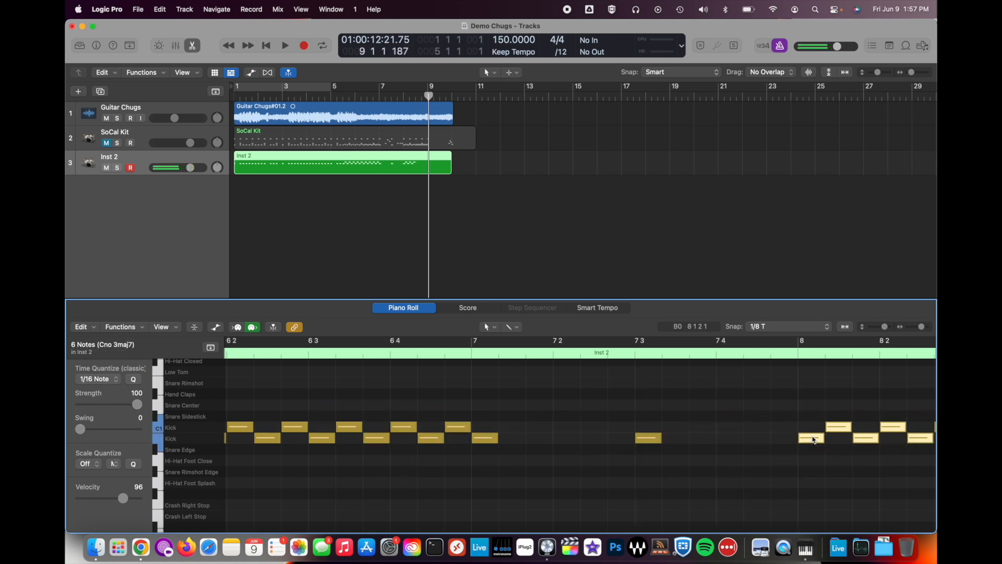
pyautogui.hscroll(2, 811, 390)
# Play through the copied triplets in bar 8 into bar 9, and place the playhead on beat 3 of bar 8.
pyautogui.press('space')
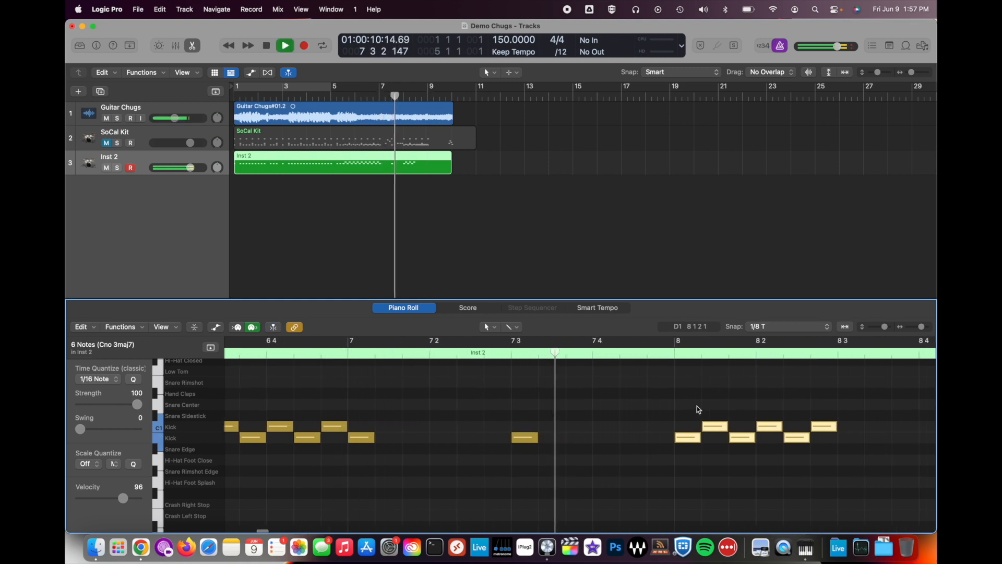
pyautogui.hscroll(1, 696, 405)
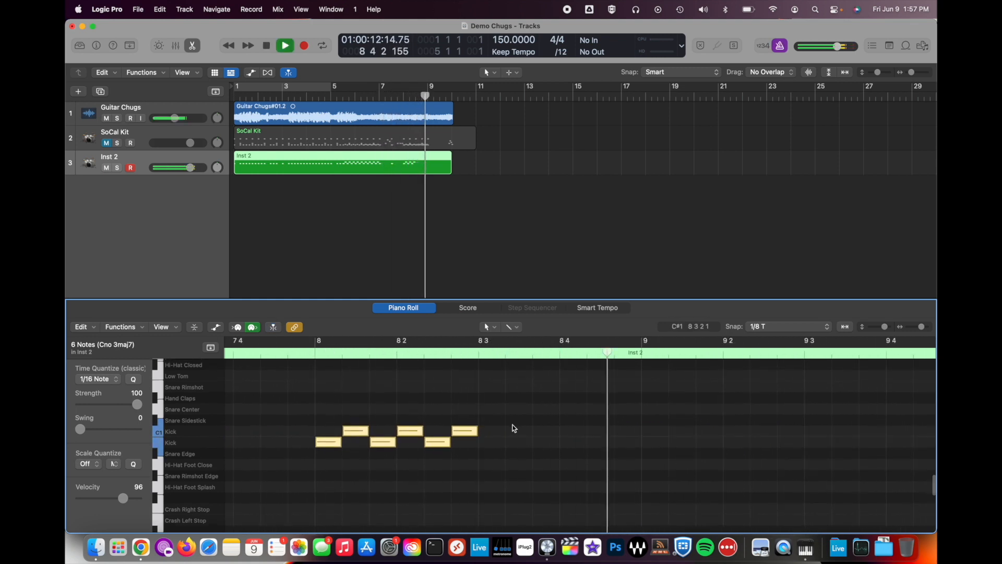
pyautogui.press('space')
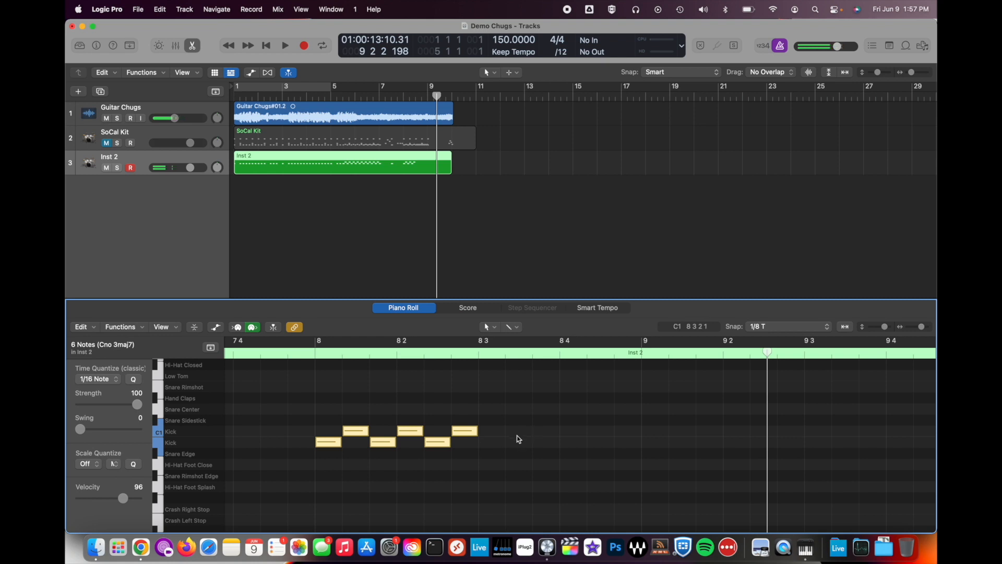
pyautogui.click(478, 353)
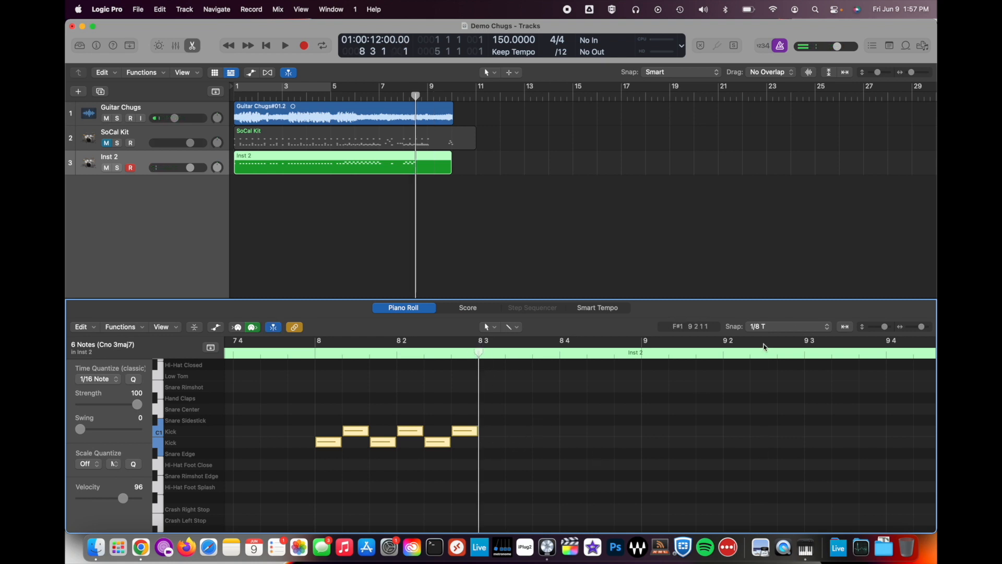
# Set the Piano Roll snap to 1/16 T and the project division to /16.
pyautogui.click(784, 328)
pyautogui.click(783, 340)
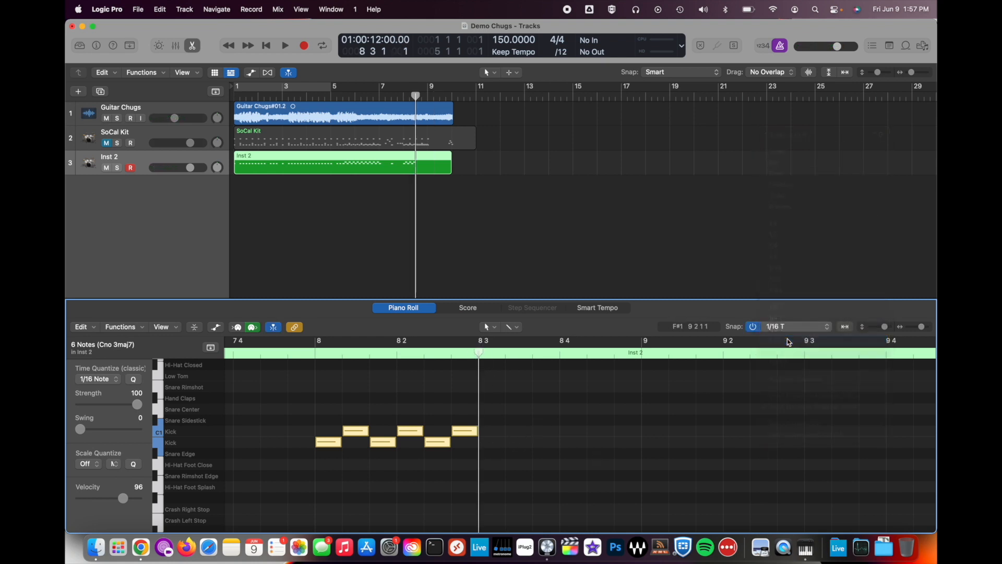
pyautogui.click(561, 52)
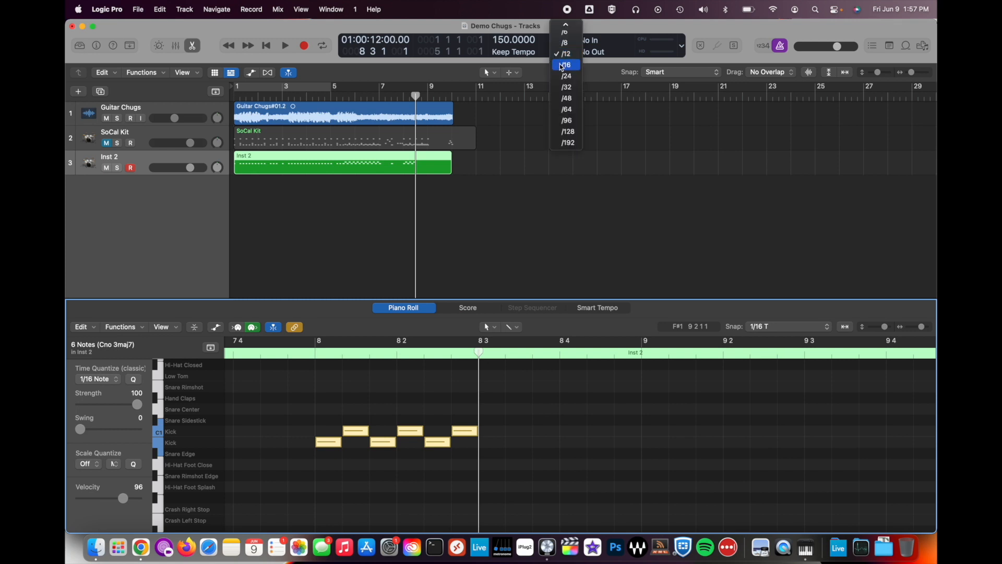
pyautogui.click(561, 63)
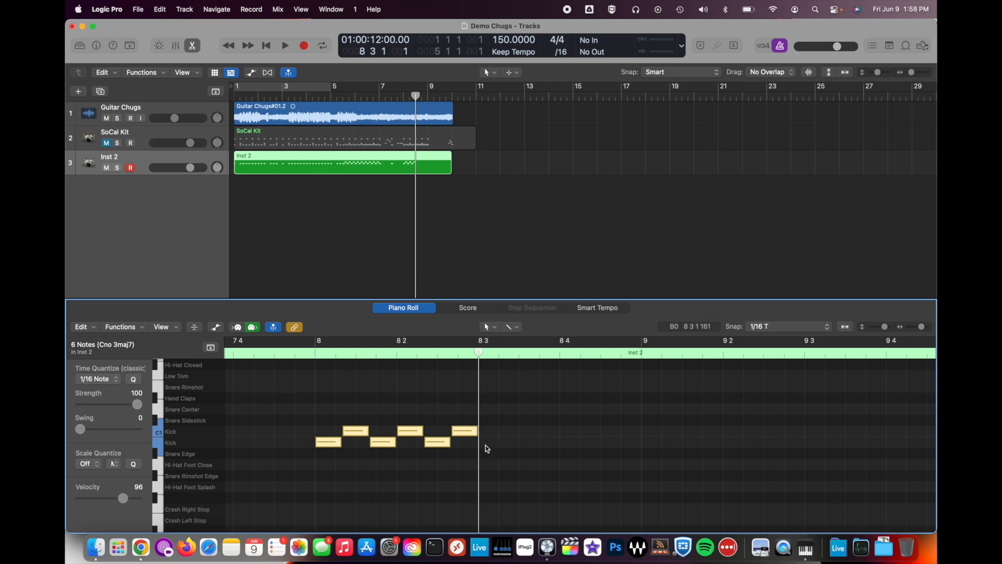
# With the Pencil tool, draw a B0 Kick note on beat 3 of bar 8 and shorten it to a sixteenth-note triplet.
pyautogui.press('t')
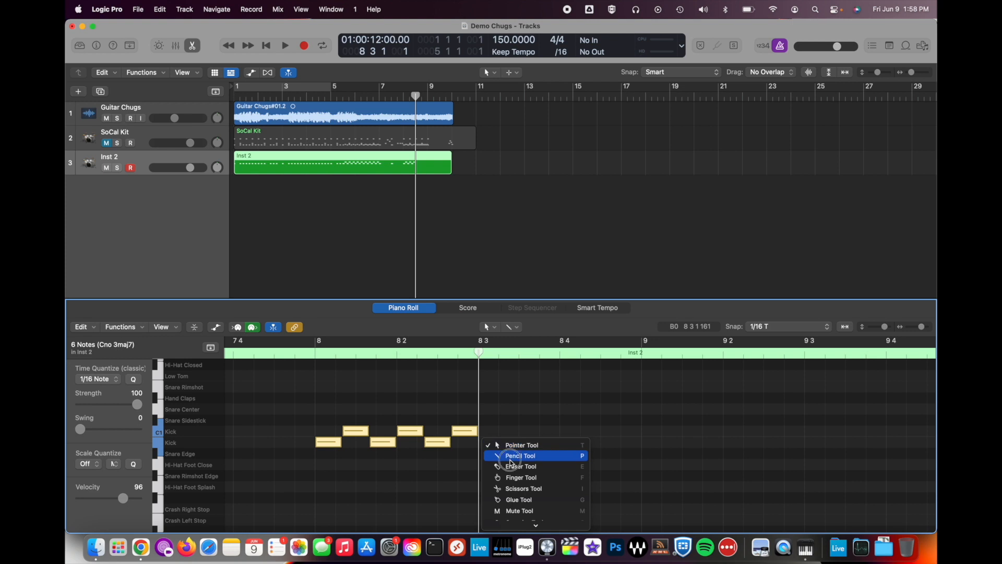
pyautogui.click(504, 455)
pyautogui.click(487, 442)
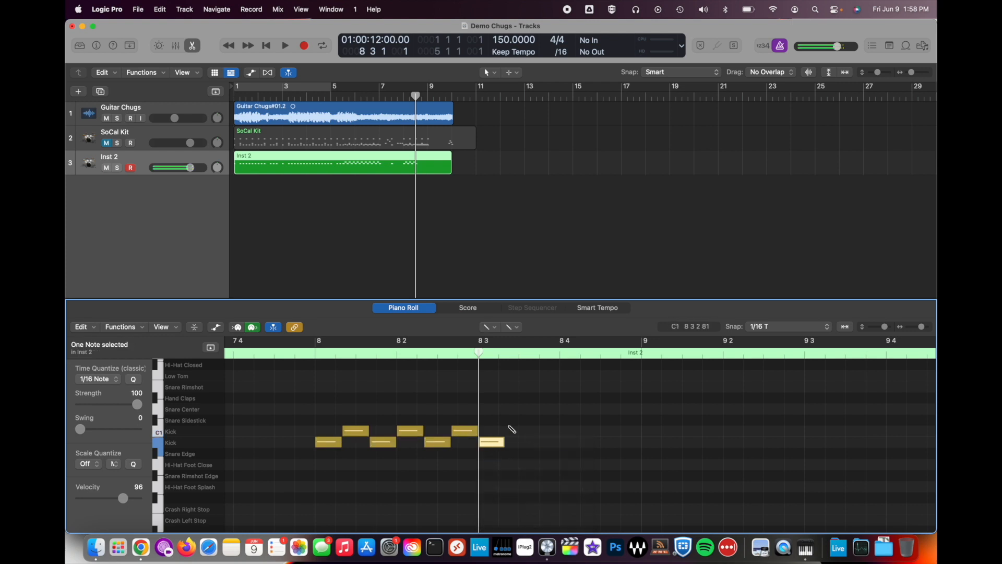
pyautogui.moveTo(492, 442)
pyautogui.mouseDown()
pyautogui.moveTo(504, 443)
pyautogui.moveTo(490, 442)
pyautogui.mouseUp()
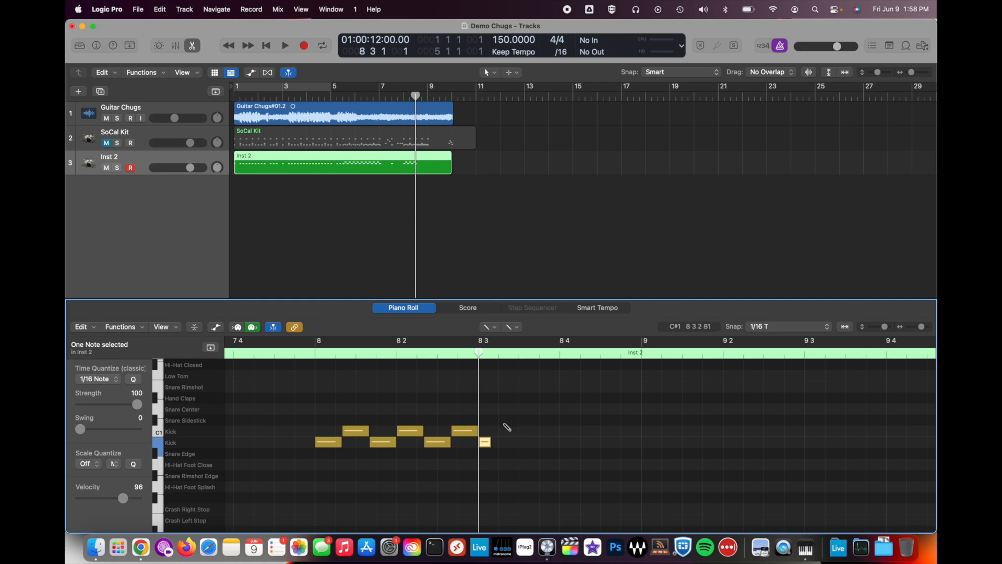
# Set the division to /24 and draw alternating C1 and B0 Kick sixteenth-note triplets through beats 3 and 4 of bar 8.
pyautogui.click(561, 53)
pyautogui.click(565, 64)
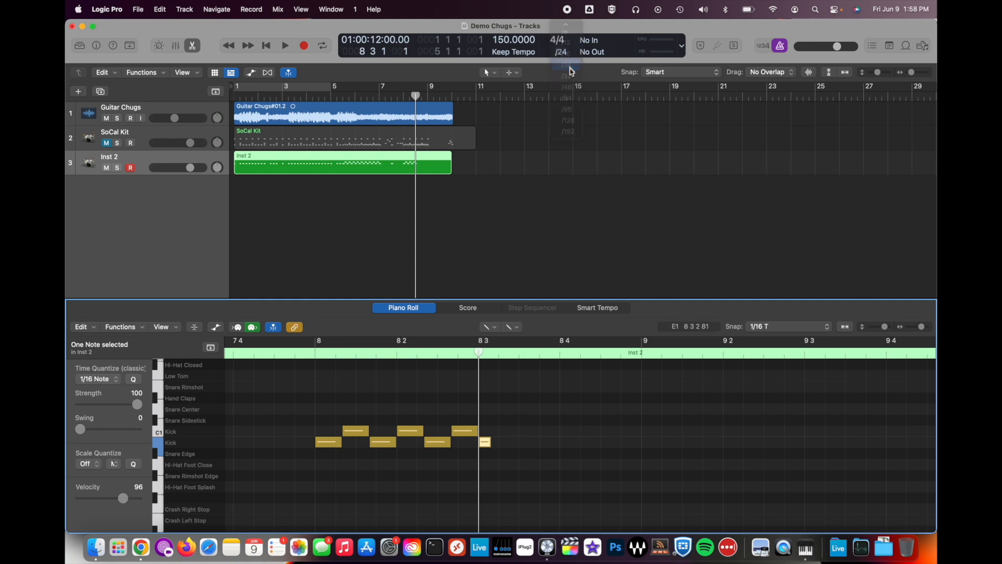
pyautogui.click(499, 431)
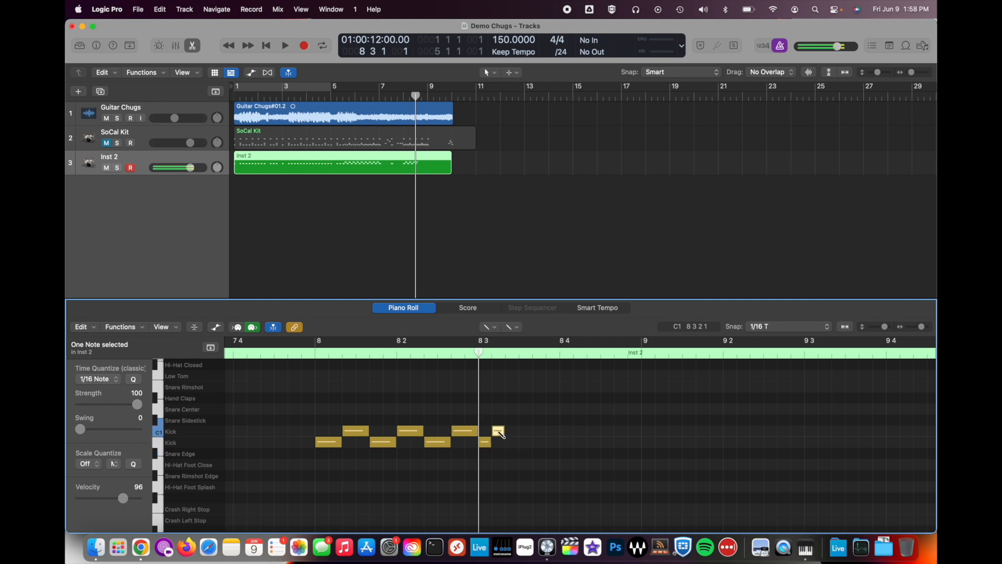
pyautogui.click(512, 442)
pyautogui.click(526, 431)
pyautogui.click(539, 442)
pyautogui.click(553, 430)
pyautogui.click(566, 442)
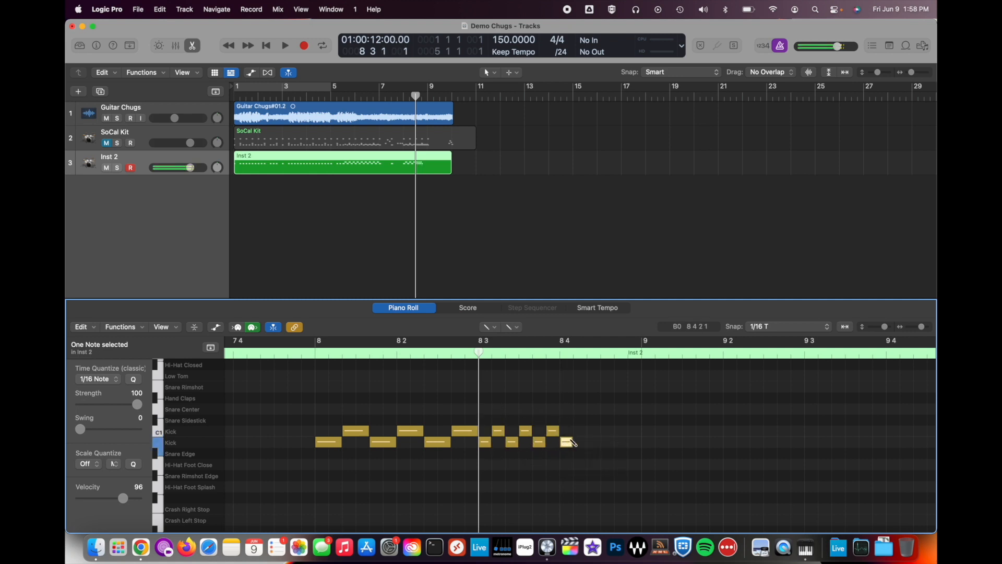
pyautogui.click(579, 430)
pyautogui.click(593, 442)
pyautogui.click(607, 430)
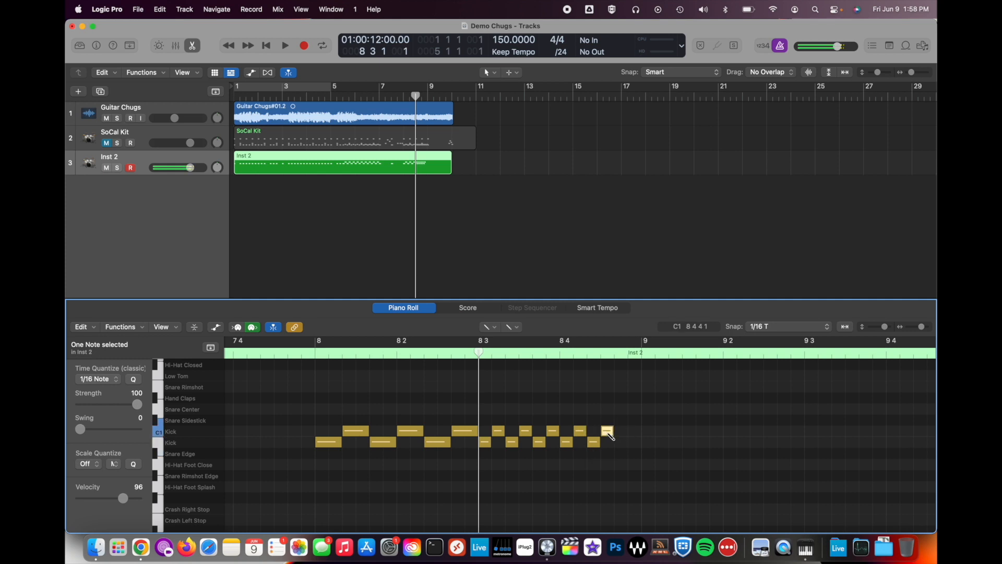
pyautogui.click(621, 442)
pyautogui.click(634, 431)
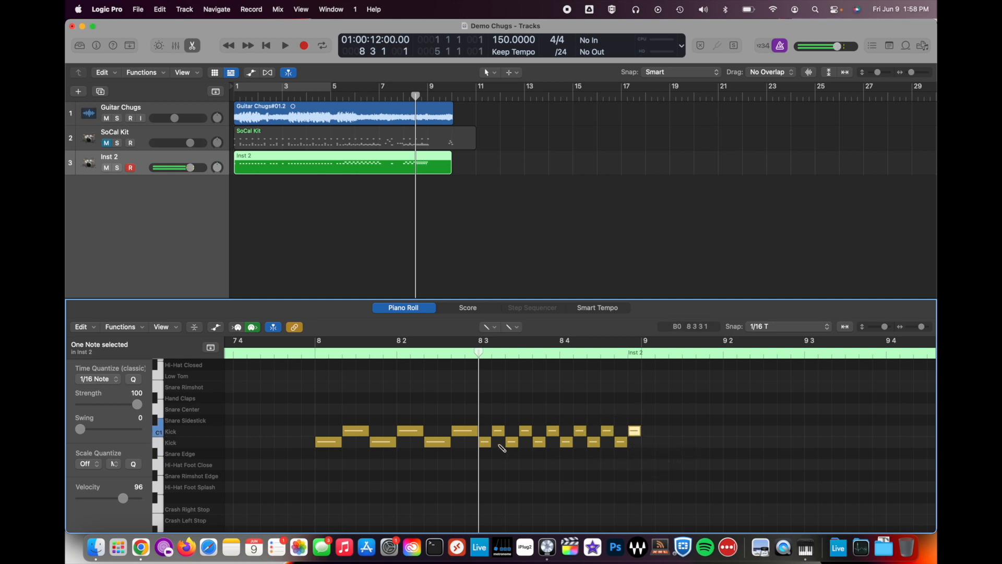
# Fill the gaps in the B0 Kick row with sixteenth-note triplets beneath the C1 kicks on beats 3 and 4 of bar 8.
pyautogui.moveTo(488, 453)
pyautogui.mouseDown()
pyautogui.moveTo(527, 457)
pyautogui.moveTo(477, 457)
pyautogui.mouseUp()
pyautogui.press('Delete')
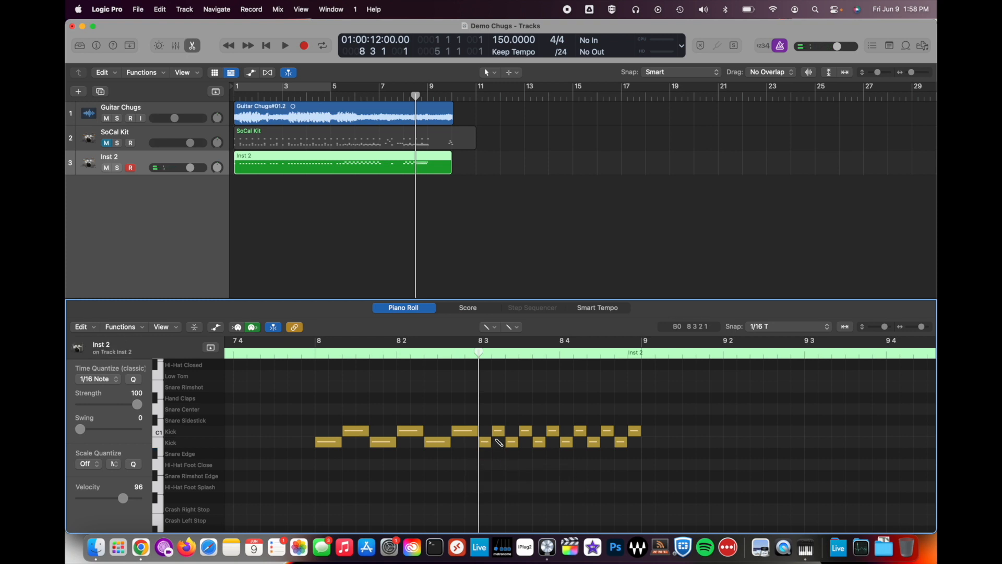
pyautogui.click(496, 443)
pyautogui.click(526, 442)
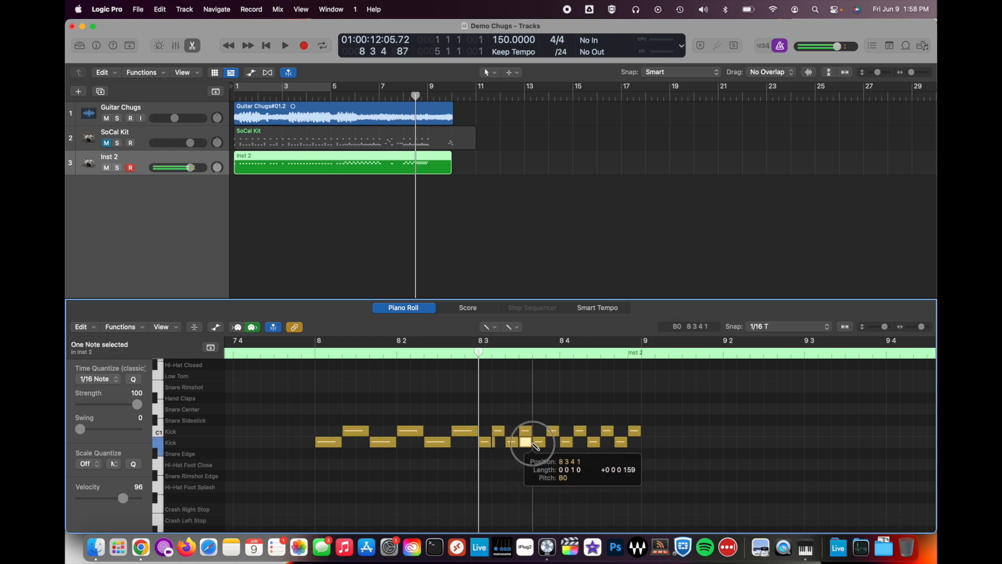
pyautogui.click(497, 442)
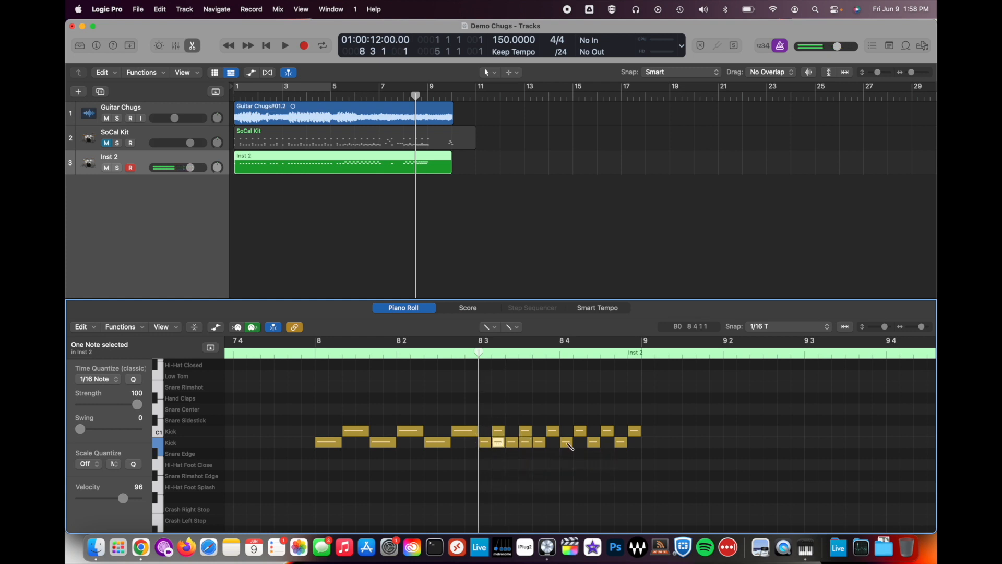
pyautogui.moveTo(491, 453)
pyautogui.mouseDown()
pyautogui.moveTo(605, 464)
pyautogui.moveTo(492, 456)
pyautogui.mouseUp()
pyautogui.press('Delete')
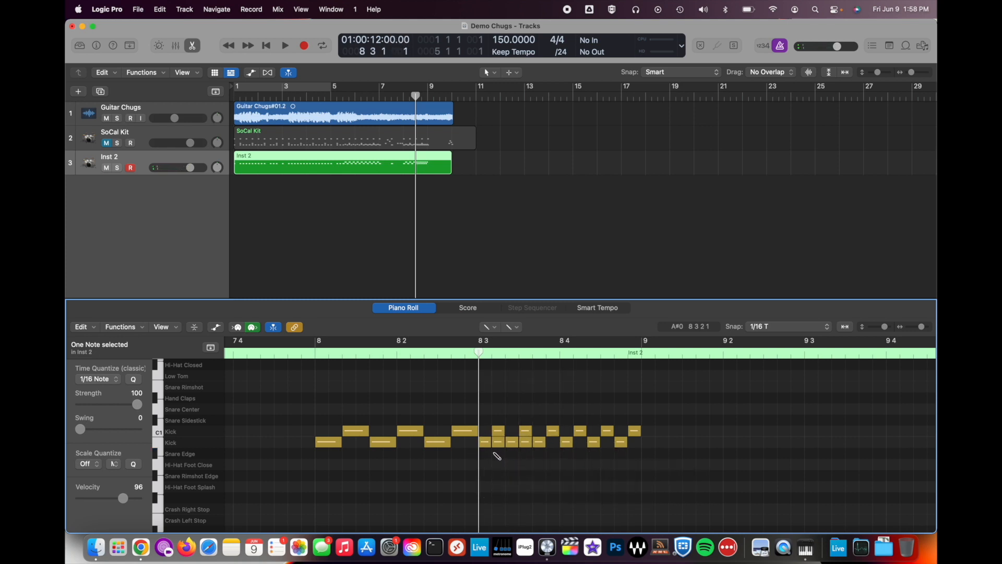
pyautogui.click(552, 442)
pyautogui.click(580, 442)
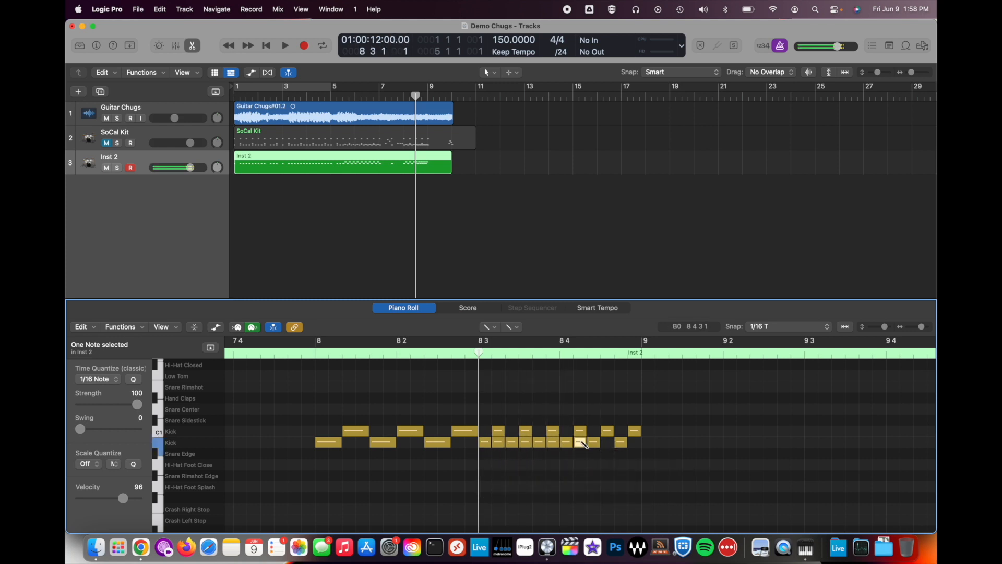
pyautogui.click(606, 442)
pyautogui.click(634, 443)
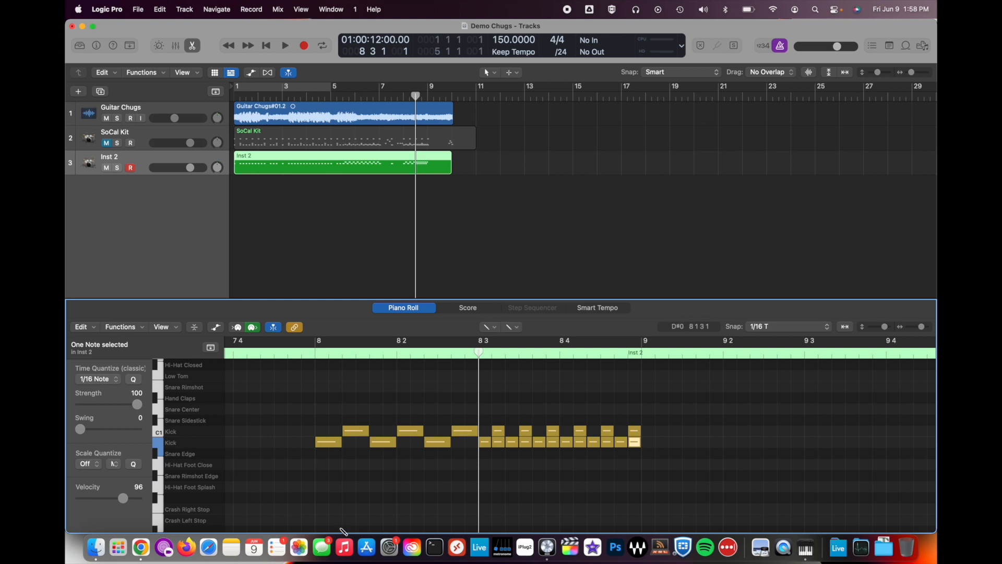
# Delete the added B0 Kick notes that sit directly beneath the C1 kicks on beats 3 and 4 of bar 8.
pyautogui.moveTo(497, 442); pyautogui.dragTo(528, 446)
pyautogui.press('\\')
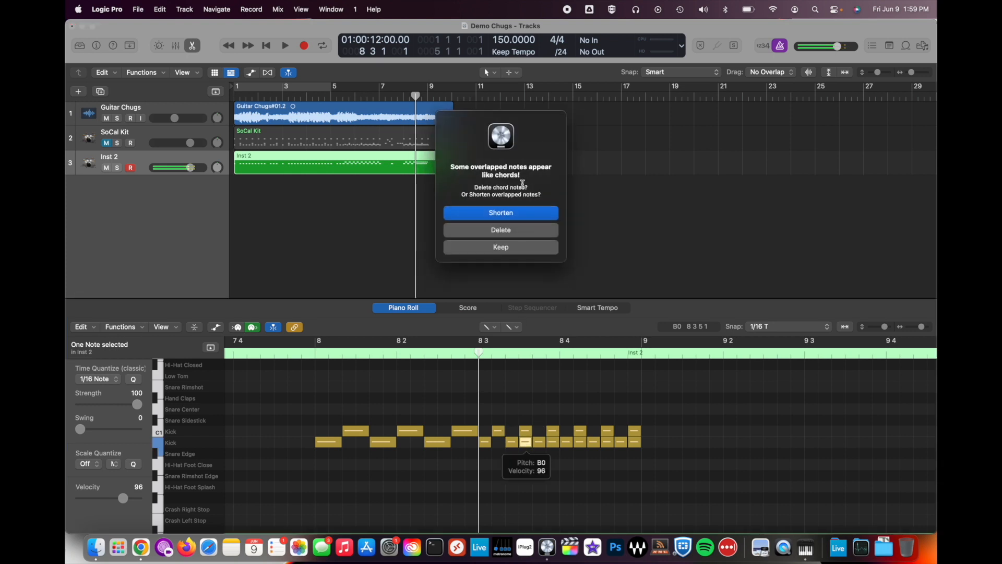
pyautogui.click(544, 249)
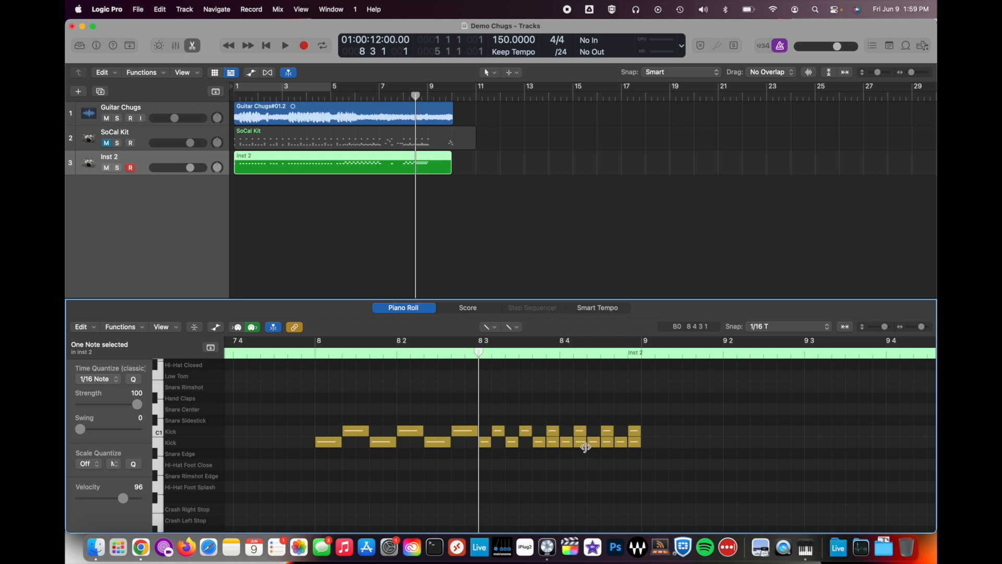
pyautogui.doubleClick(555, 443)
pyautogui.doubleClick(580, 443)
pyautogui.doubleClick(606, 443)
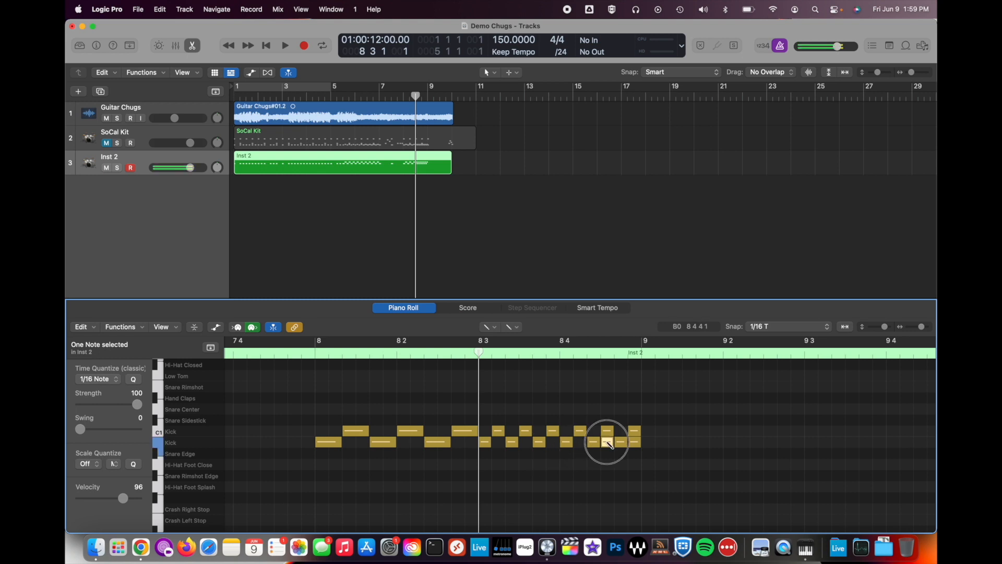
pyautogui.doubleClick(634, 442)
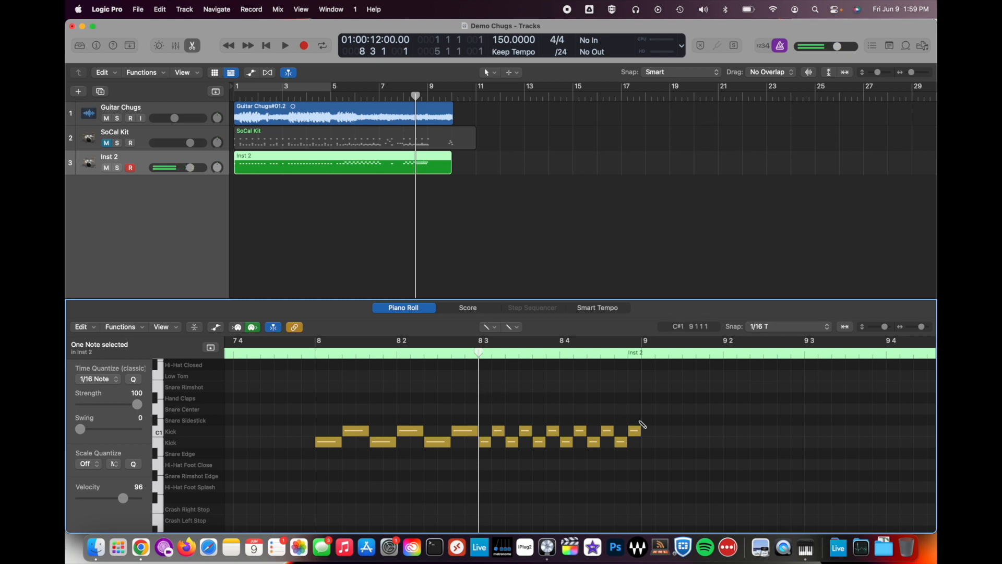
# Add a B0 Kick note on beat 1 of bar 9, and play the whole pattern from the start of the project.
pyautogui.click(648, 442)
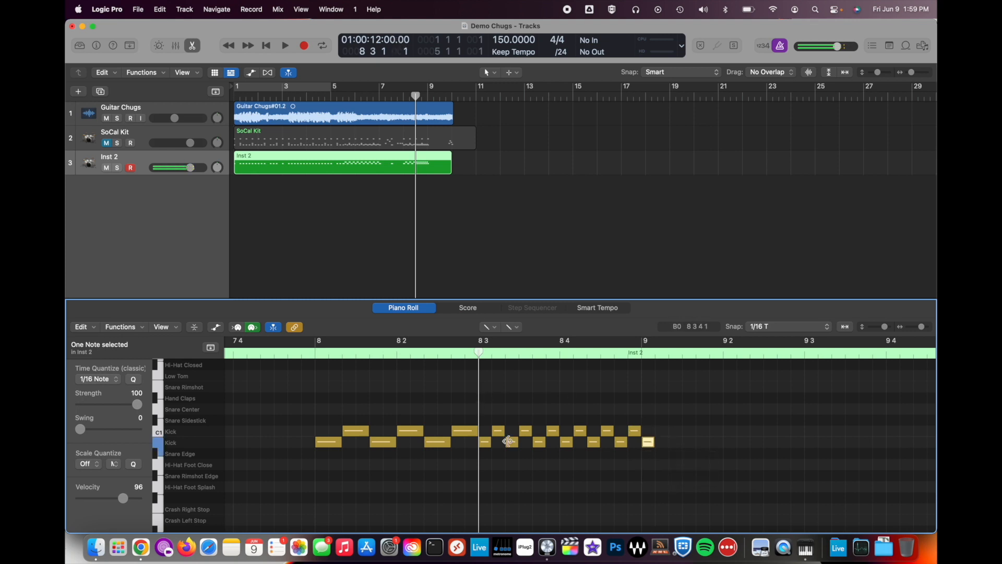
pyautogui.hscroll(-10, 385, 374)
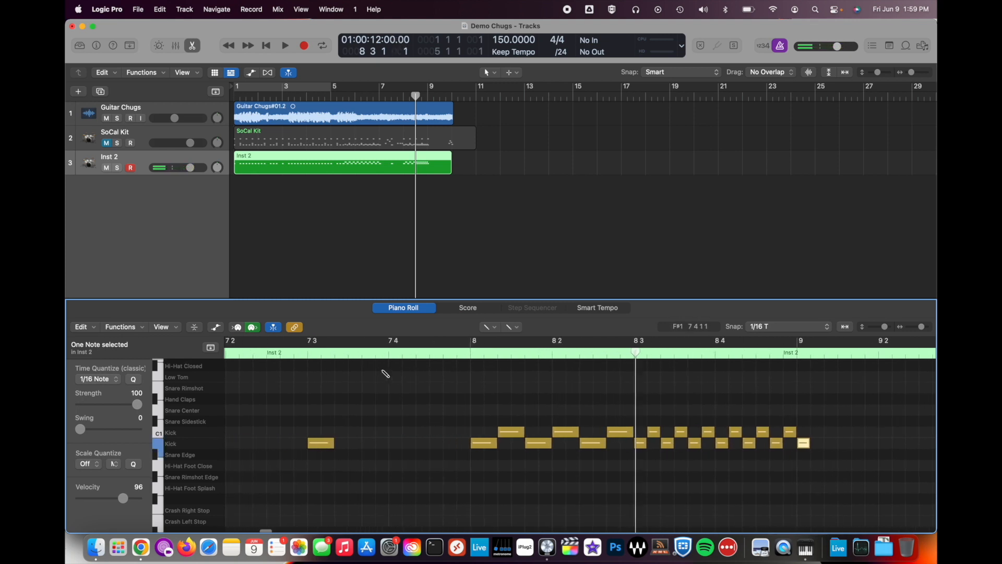
pyautogui.press('Return')
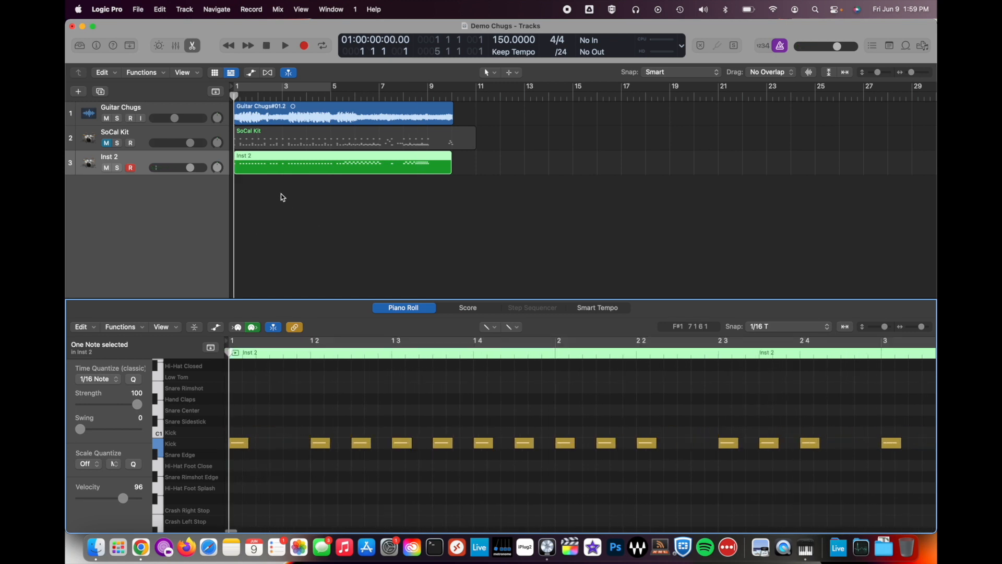
pyautogui.press('space')
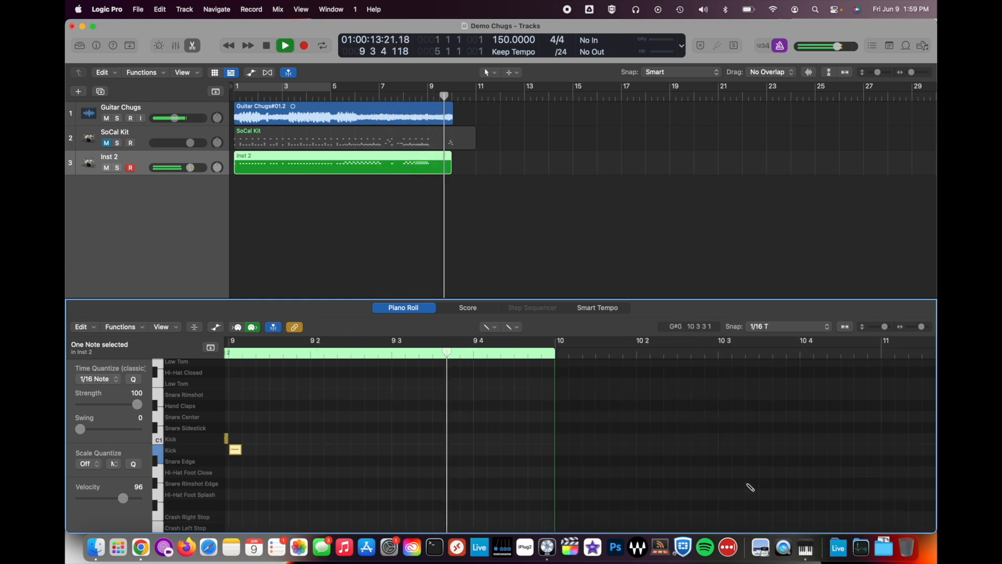
pyautogui.press('space')
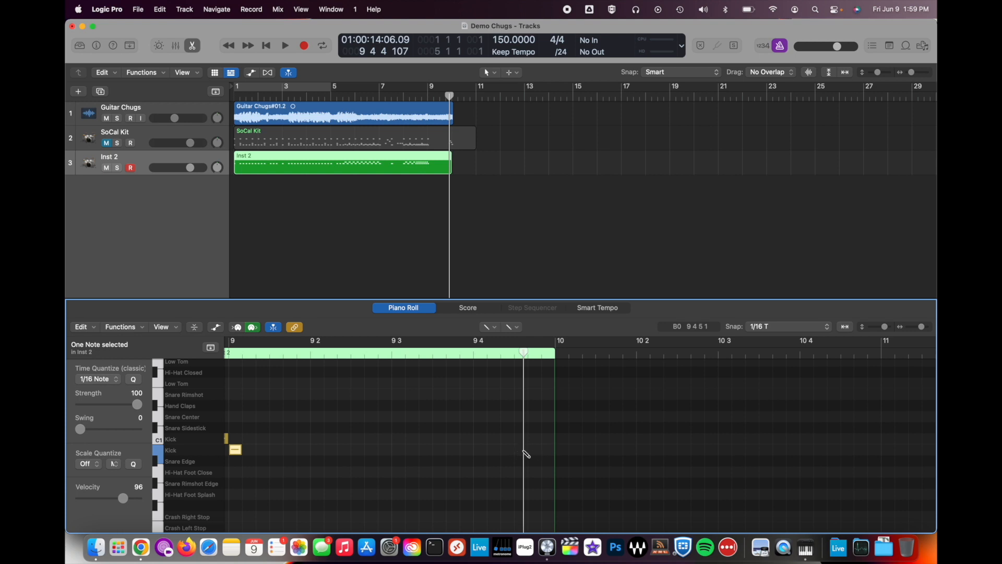
# Add a B0 Kick note on beat 1 of bar 10, and draw and delete a trial kick halfway through beat 4 of bar 9.
pyautogui.click(524, 451)
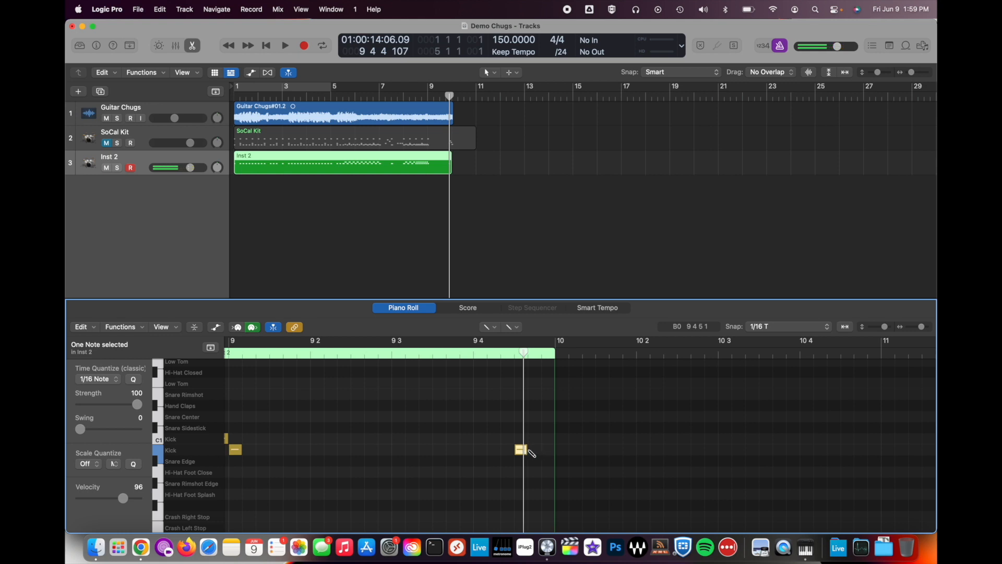
pyautogui.click(558, 450)
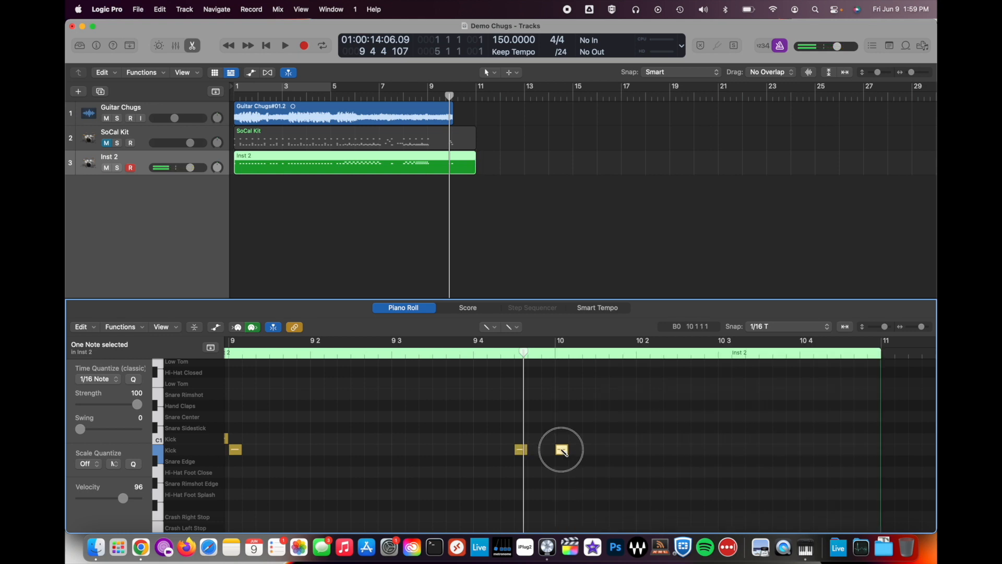
pyautogui.click(524, 449)
pyautogui.press('Delete')
# Draw a sixteenth-triplet fill of Snare Center, Mid Tom and Low Tom notes in the second half of beat 4 of bar 9.
pyautogui.scroll(1, 525, 410)
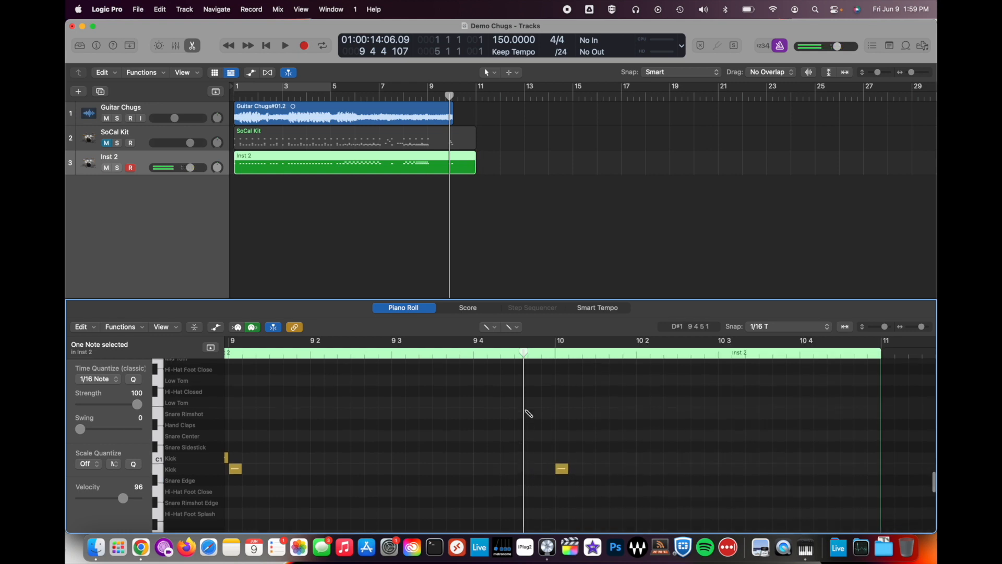
pyautogui.scroll(1, 529, 413)
pyautogui.click(522, 448)
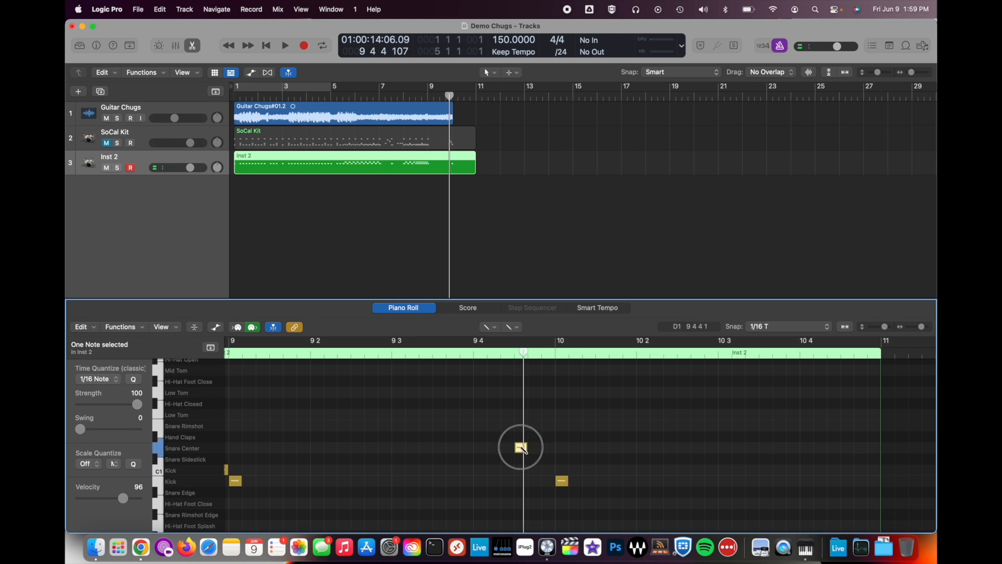
pyautogui.click(535, 370)
pyautogui.click(548, 393)
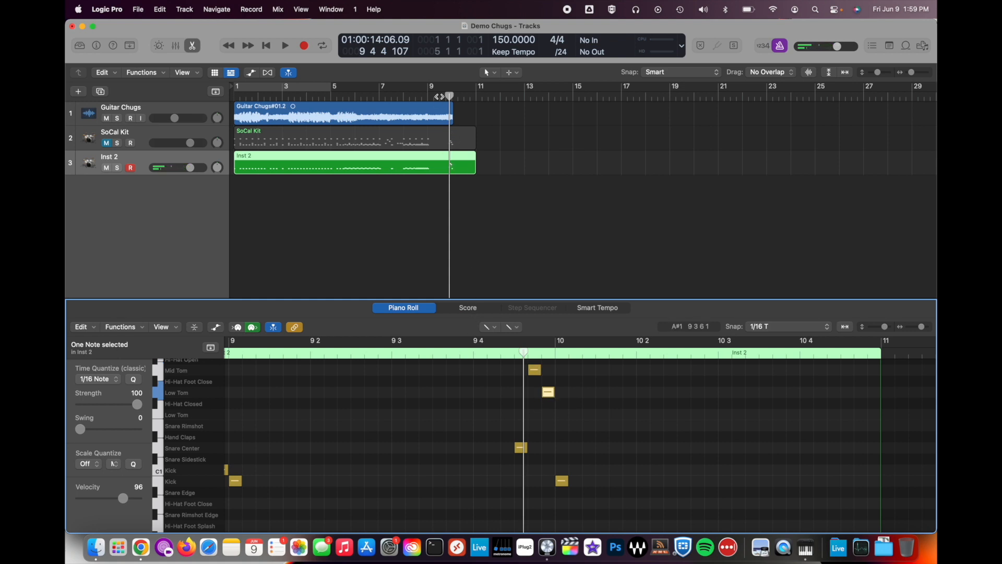
# Play from bar 9 through the snare and tom fill into bar 10, and go back to the first bar of the pattern.
pyautogui.press('space')
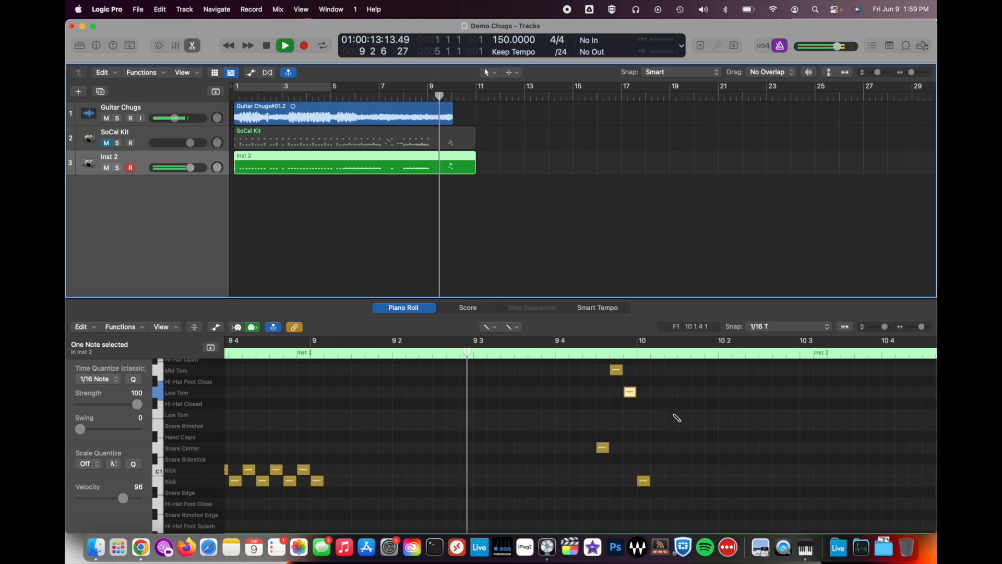
pyautogui.press('space')
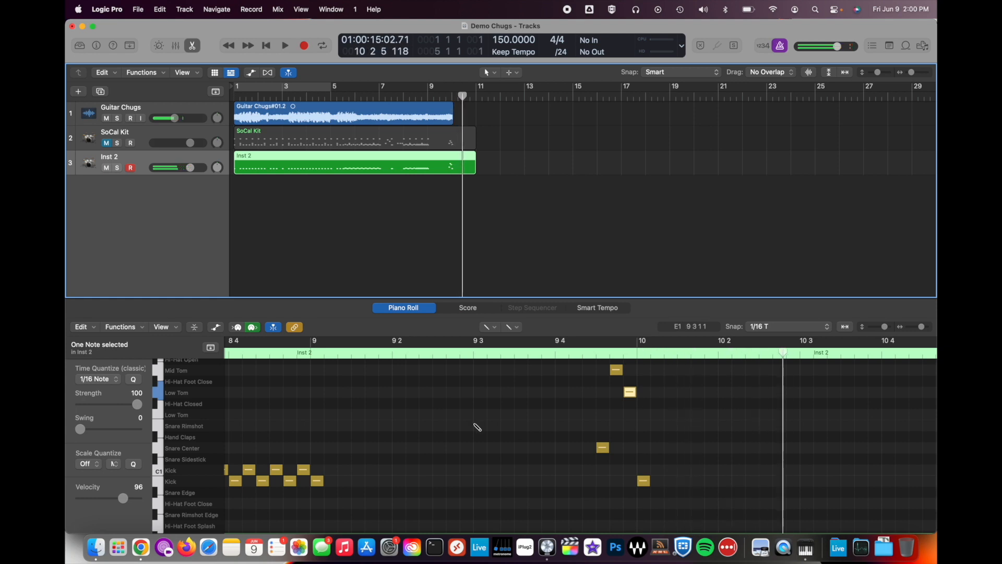
pyautogui.hscroll(-1, 474, 425)
pyautogui.hscroll(-1, 476, 427)
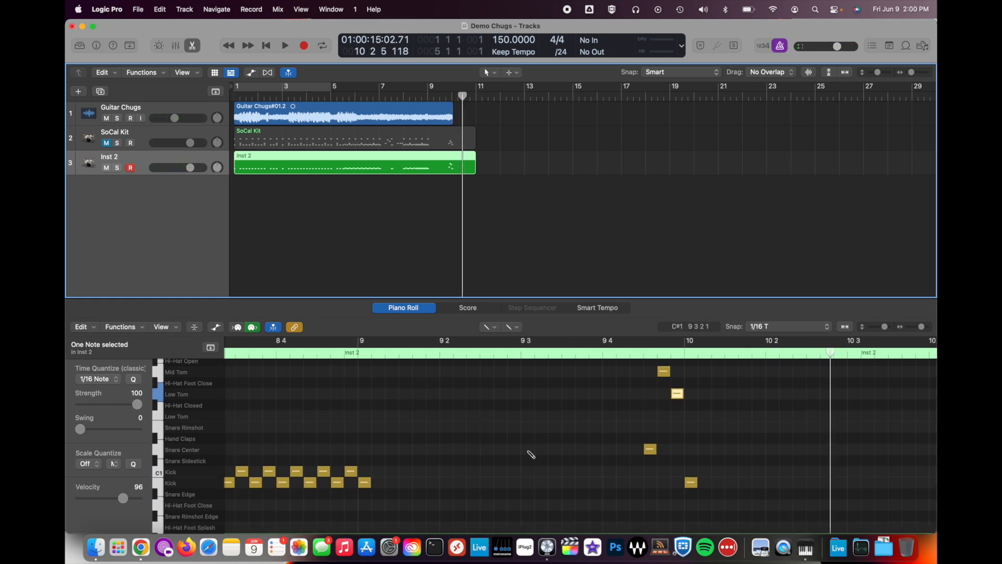
pyautogui.hscroll(-20, 543, 459)
pyautogui.hscroll(-20, 544, 449)
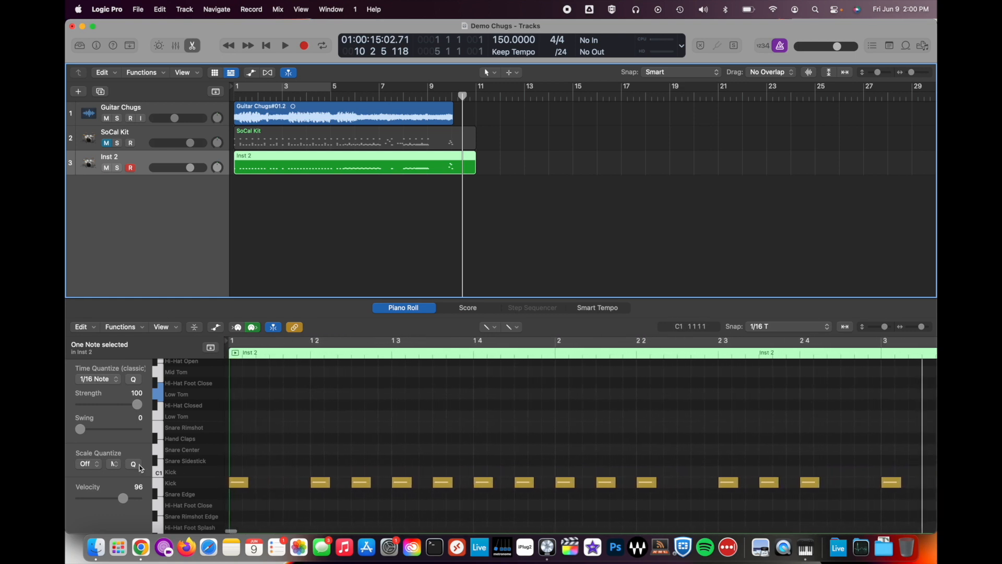
# Set the velocity of all notes in both Kick rows, C1 and B0, to 127, and look over the recoloured notes.
pyautogui.click(194, 481)
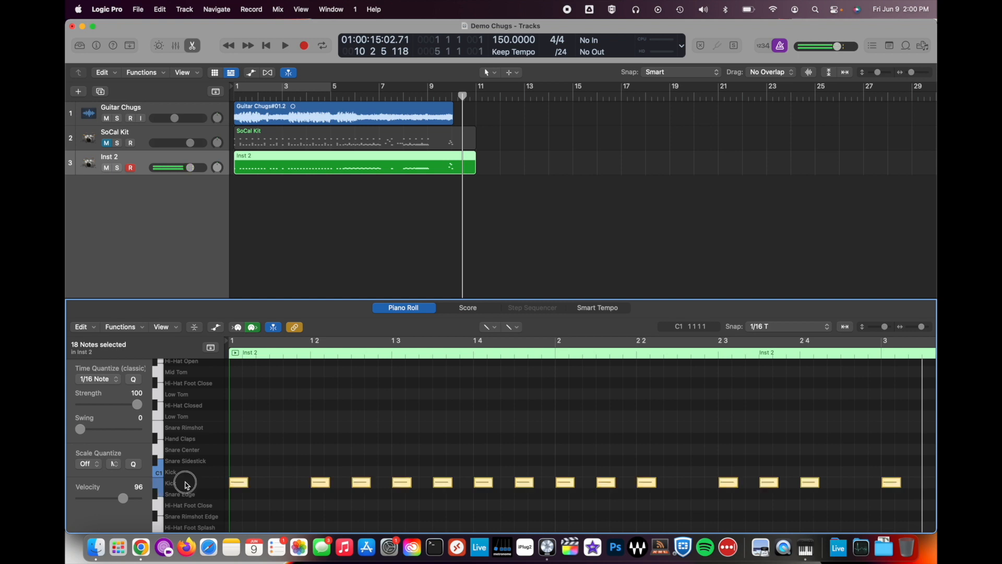
pyautogui.moveTo(124, 498); pyautogui.dragTo(165, 506)
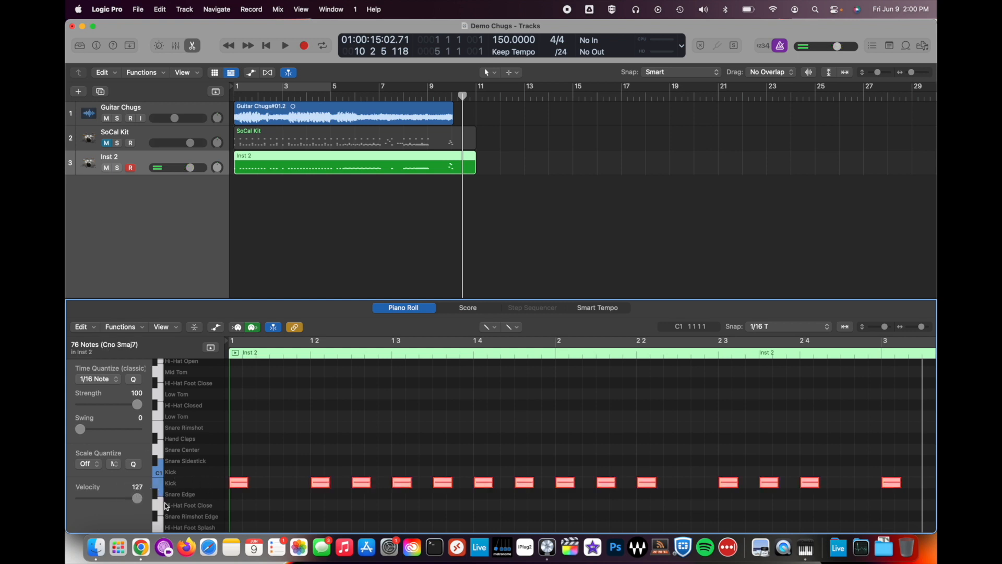
pyautogui.click(186, 472)
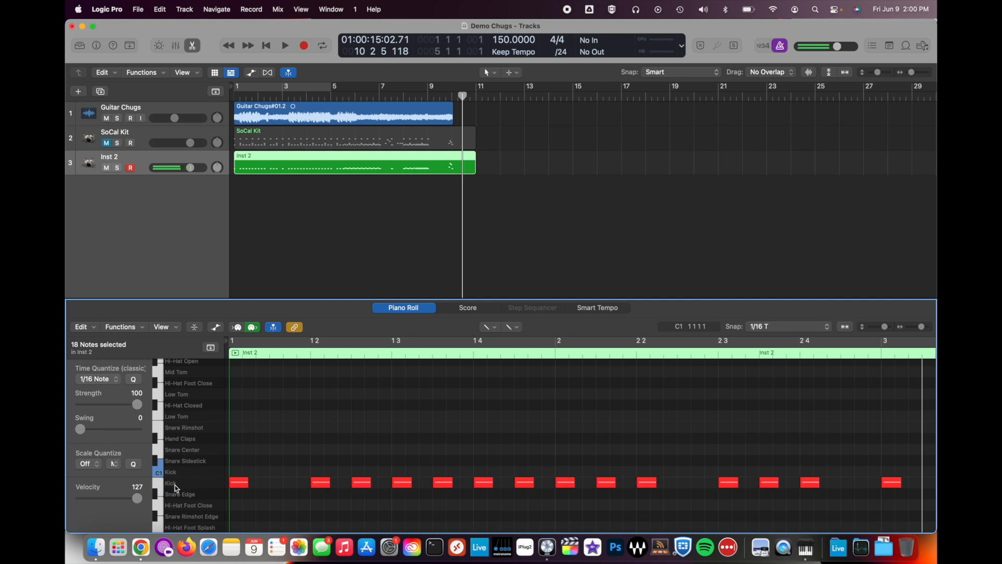
pyautogui.click(175, 484)
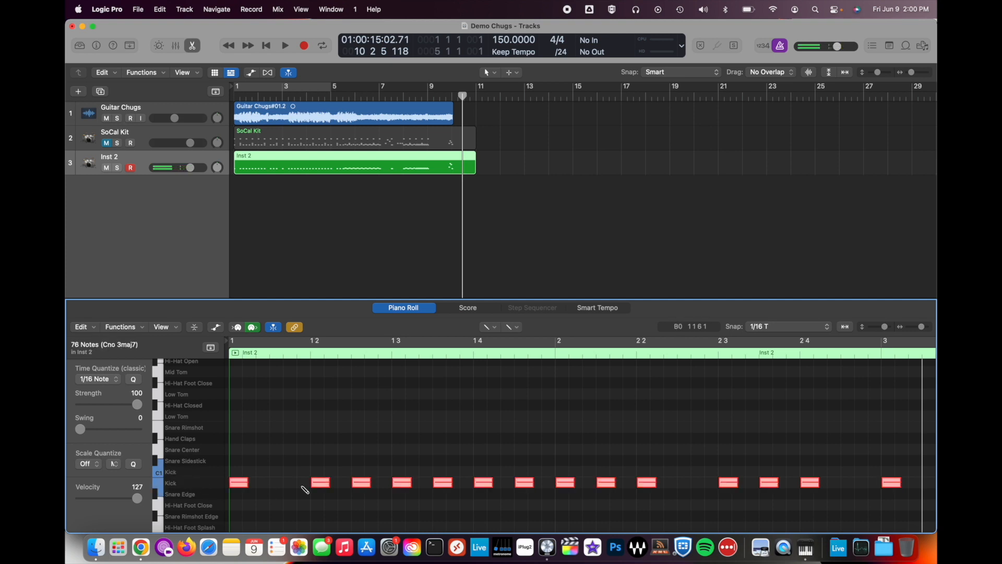
pyautogui.hscroll(15, 304, 490)
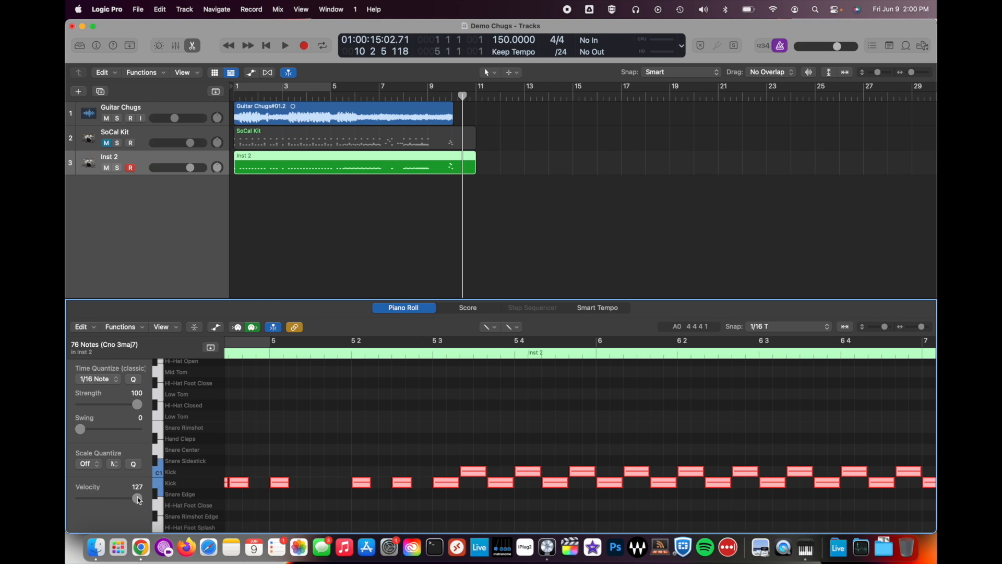
pyautogui.hscroll(-10, 303, 478)
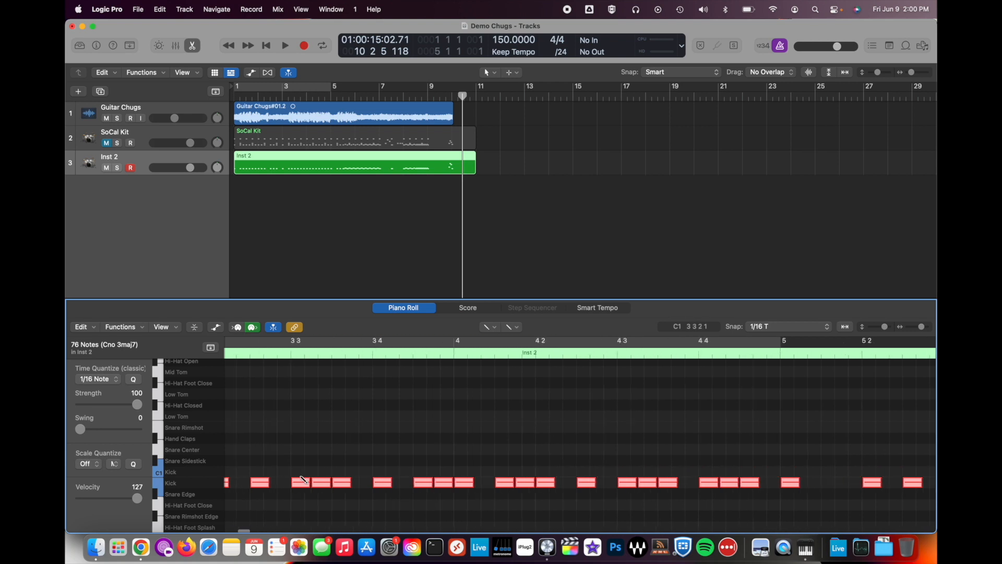
pyautogui.hscroll(-6, 305, 479)
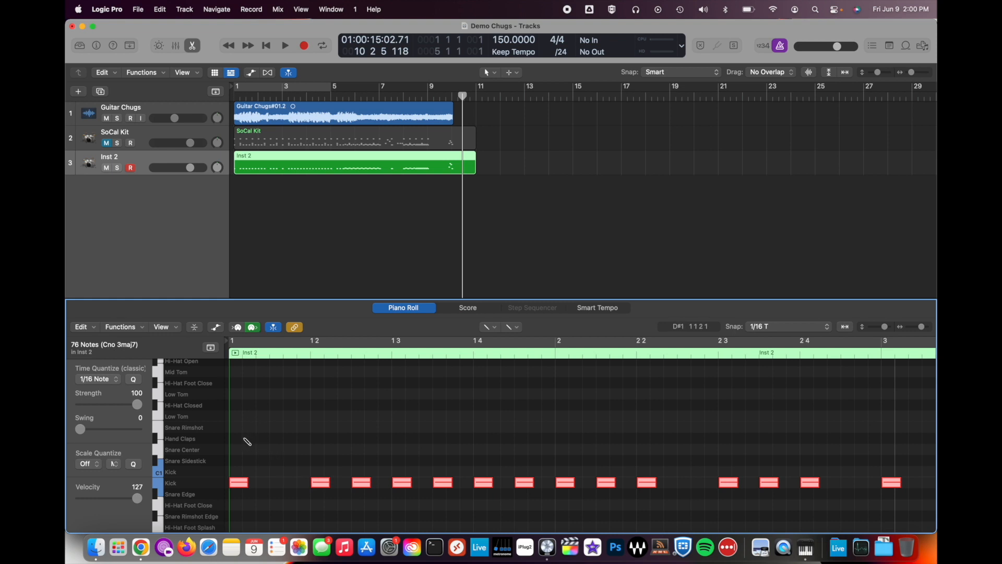
# Add a Crash Left note on beat 1 of bar 1 and set its velocity to 81.
pyautogui.scroll(5, 247, 442)
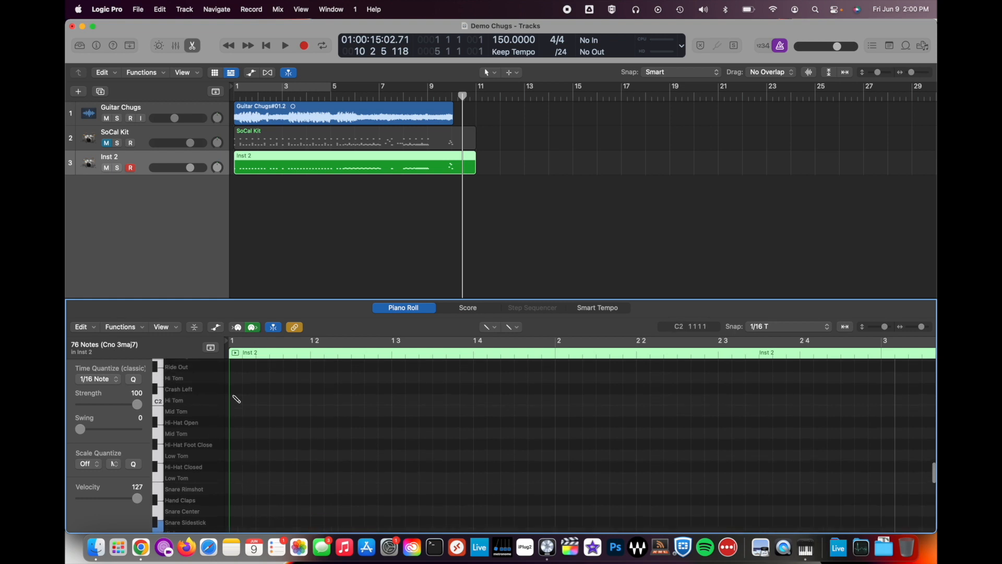
pyautogui.click(237, 392)
pyautogui.scroll(4, 236, 393)
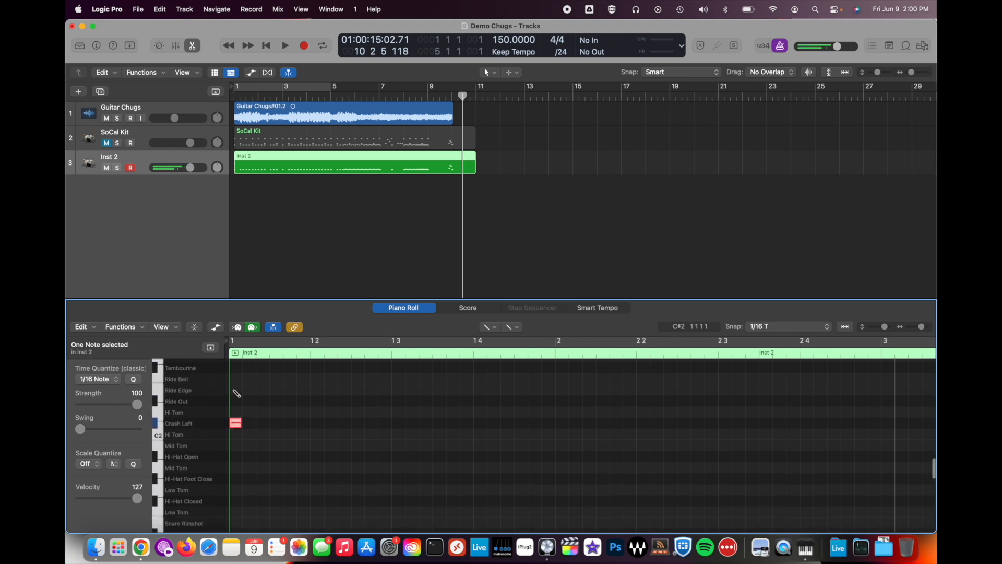
pyautogui.moveTo(136, 498); pyautogui.dragTo(116, 497)
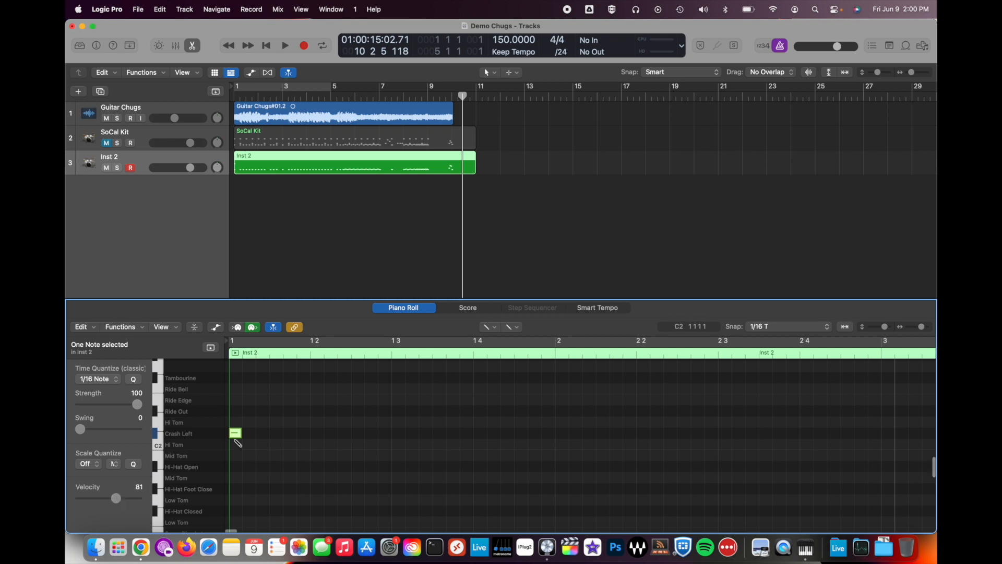
# Add a Crash Right note on beat 1 of bar 1 and Crash Left notes on beats 2, 3 and 4.
pyautogui.scroll(2, 238, 441)
pyautogui.scroll(2, 254, 421)
pyautogui.scroll(2, 254, 421)
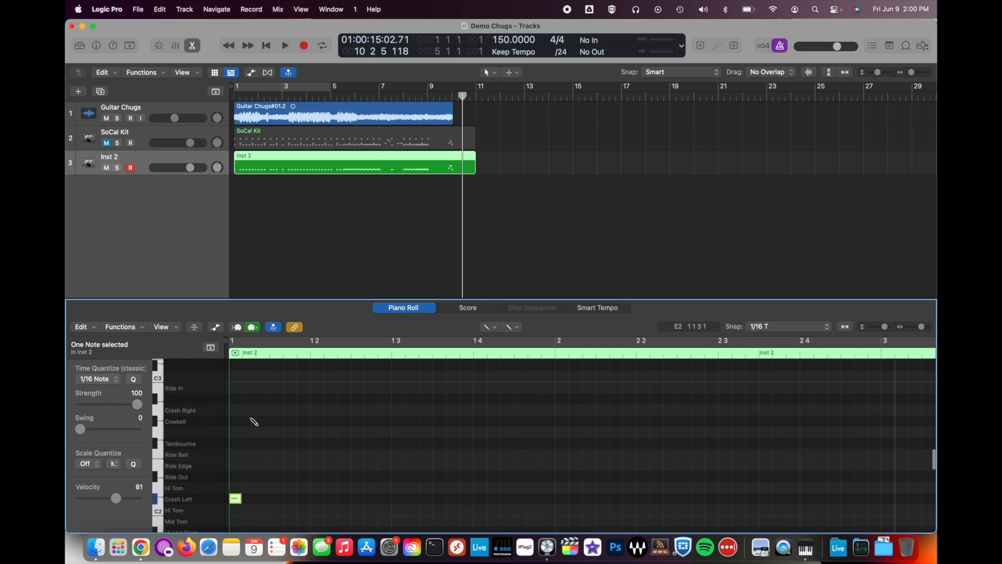
pyautogui.click(237, 410)
pyautogui.scroll(-2, 311, 487)
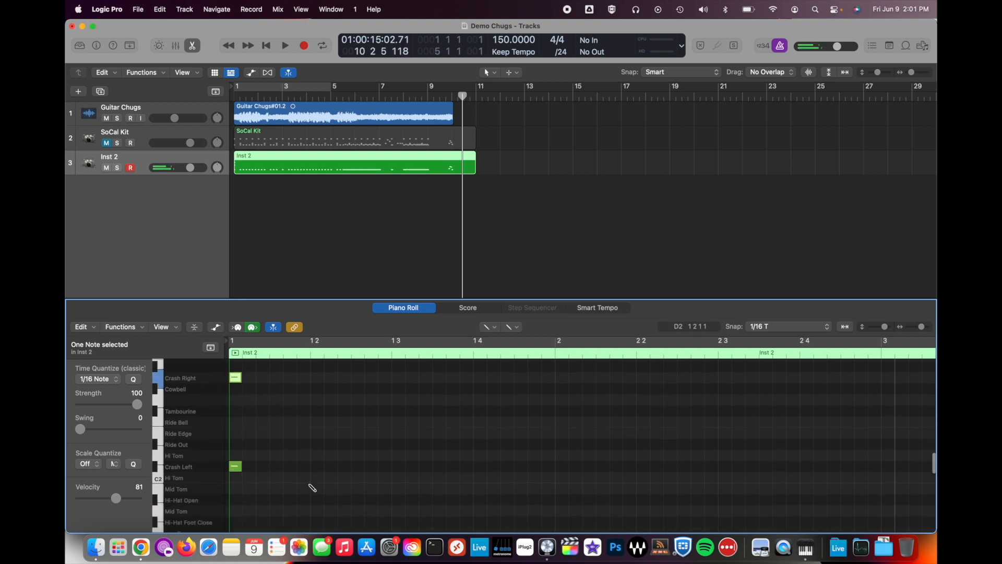
pyautogui.scroll(-2, 289, 450)
pyautogui.click(317, 440)
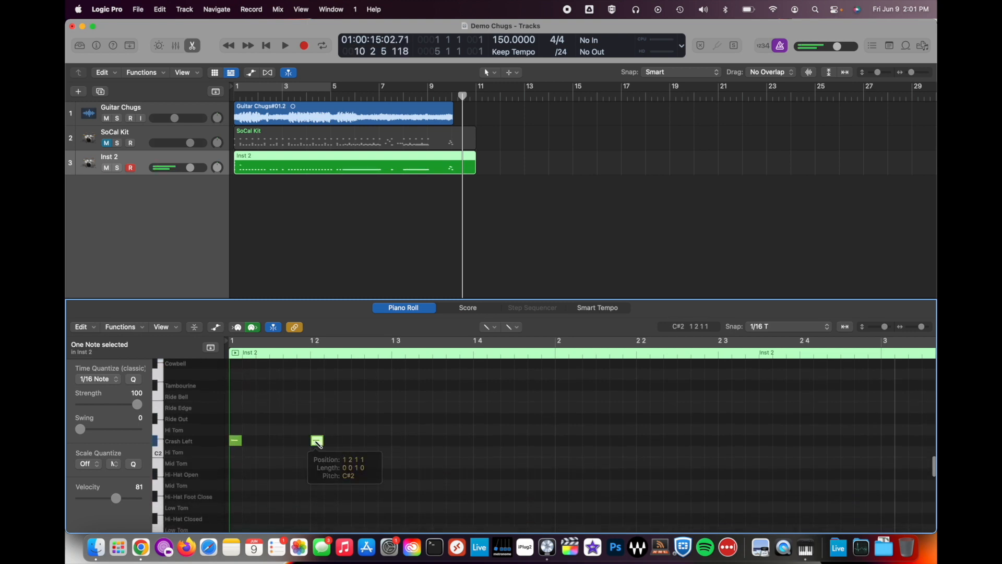
pyautogui.click(398, 440)
pyautogui.click(483, 440)
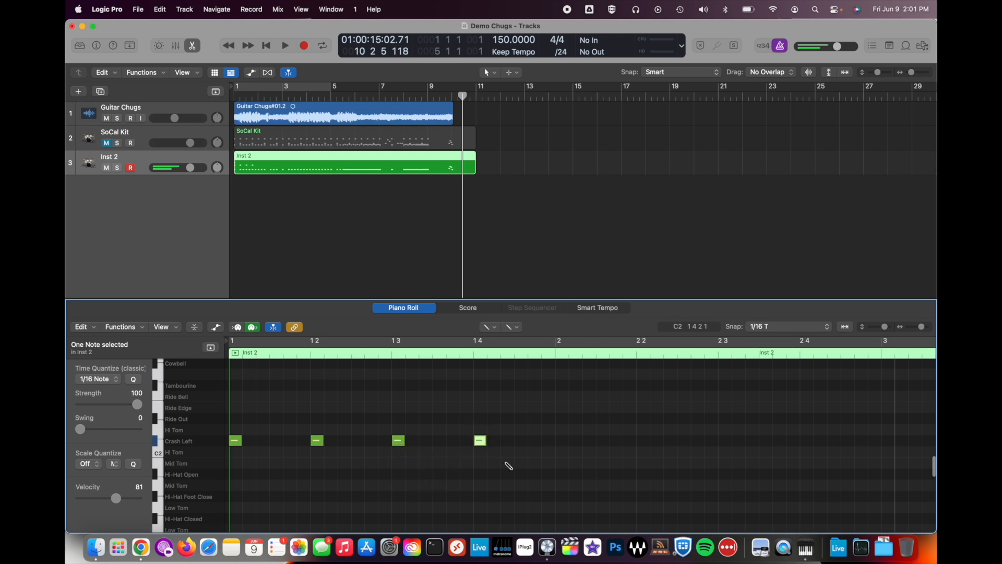
# Add Snare Center notes on beats 2 and 4 of bar 1, and set all Snare Center notes to velocity 91.
pyautogui.scroll(-2, 311, 439)
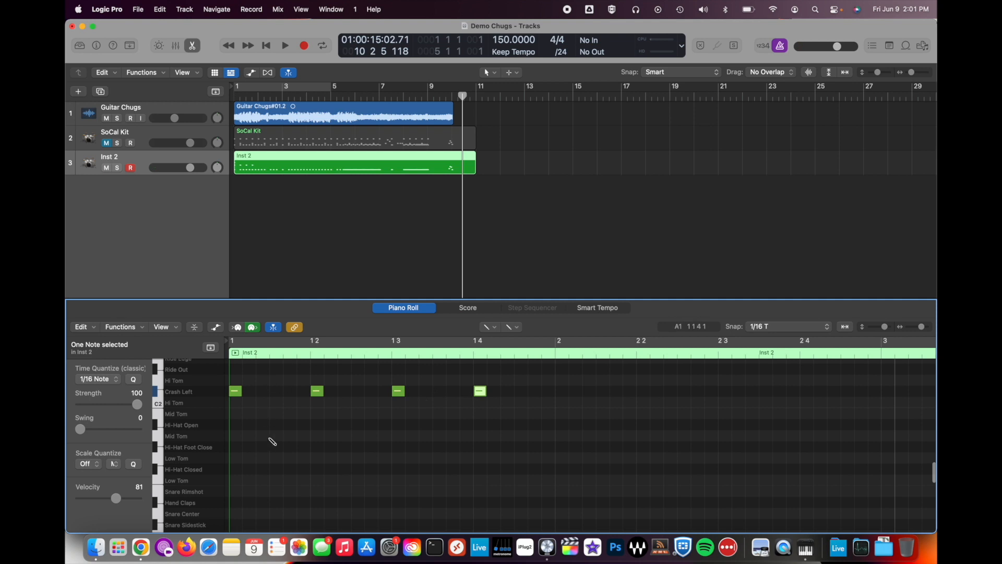
pyautogui.scroll(-3, 268, 442)
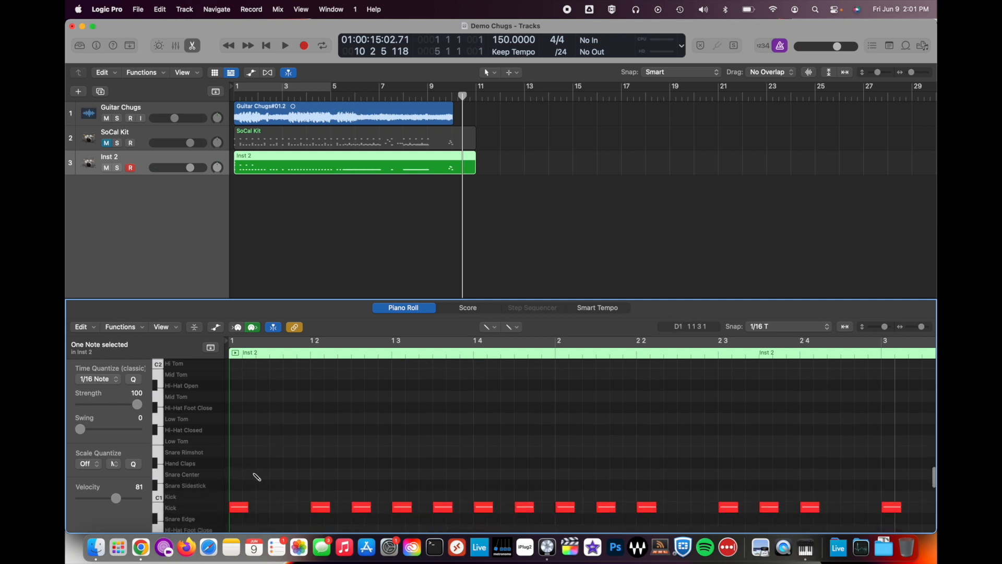
pyautogui.click(317, 474)
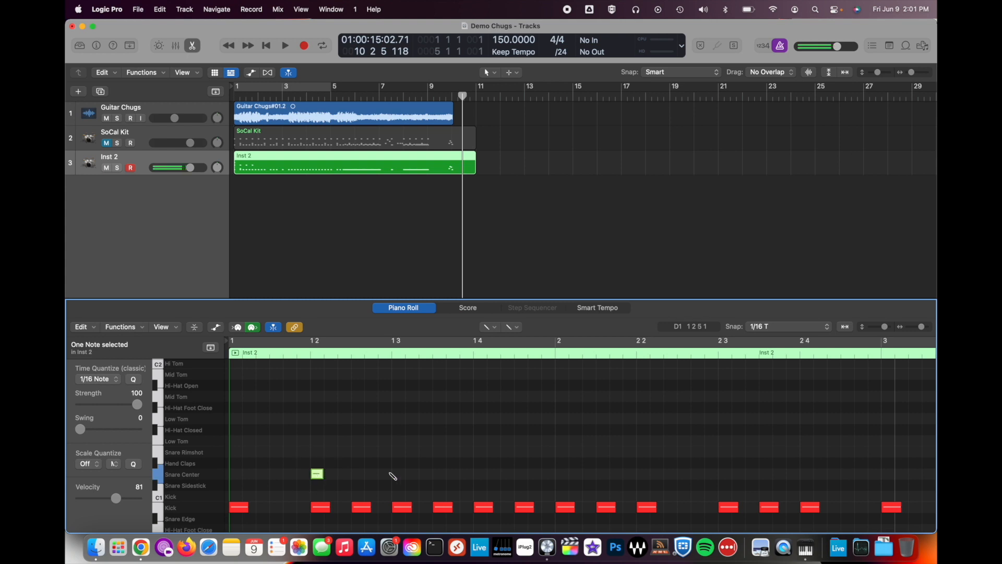
pyautogui.click(481, 474)
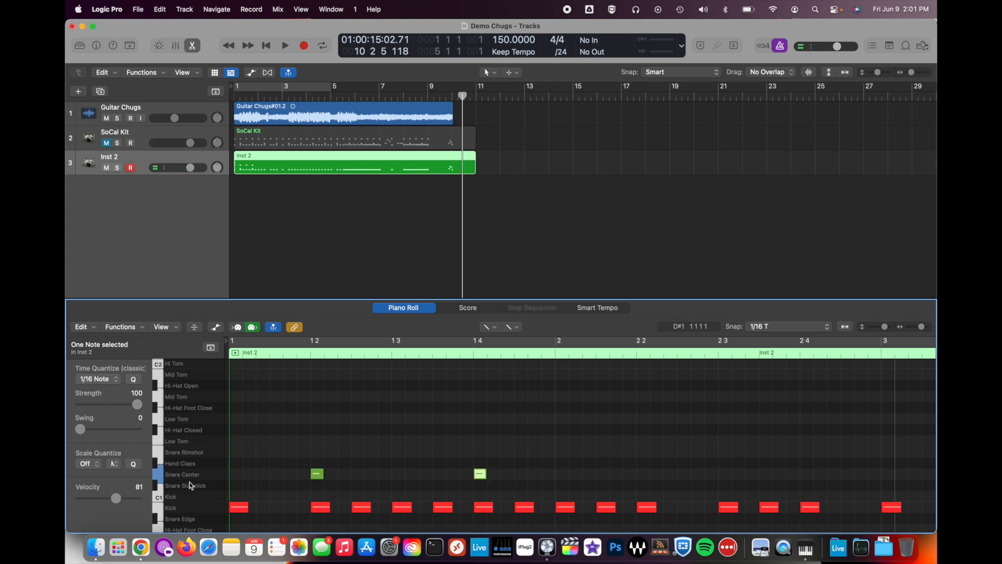
pyautogui.click(206, 476)
pyautogui.moveTo(119, 500); pyautogui.dragTo(124, 499)
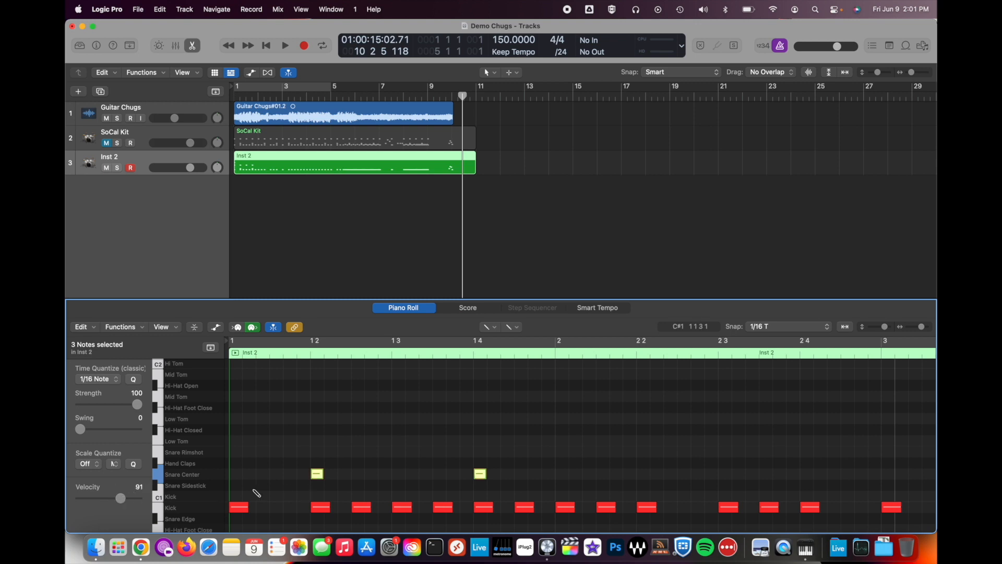
# Play from the start of the project into bar 2 to hear the crashes and snares.
pyautogui.press('Return')
pyautogui.press('space')
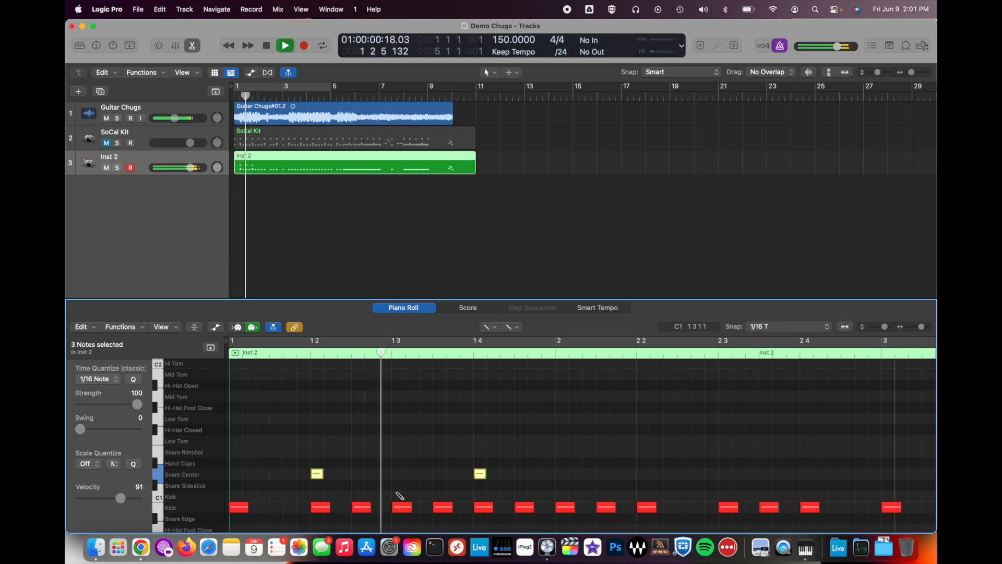
pyautogui.press('space')
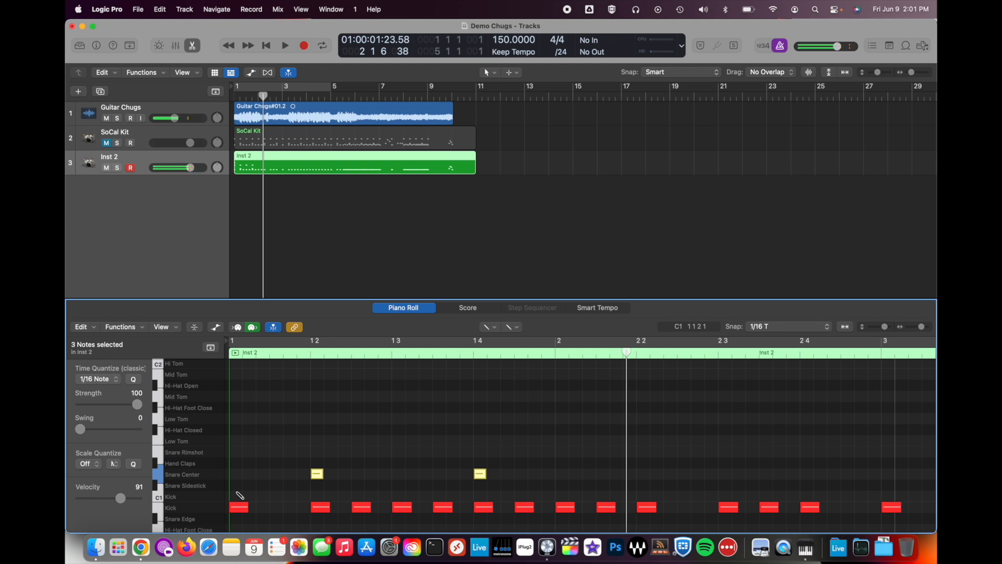
# Select all Crash Left and Snare Center notes together.
pyautogui.scroll(4, 228, 468)
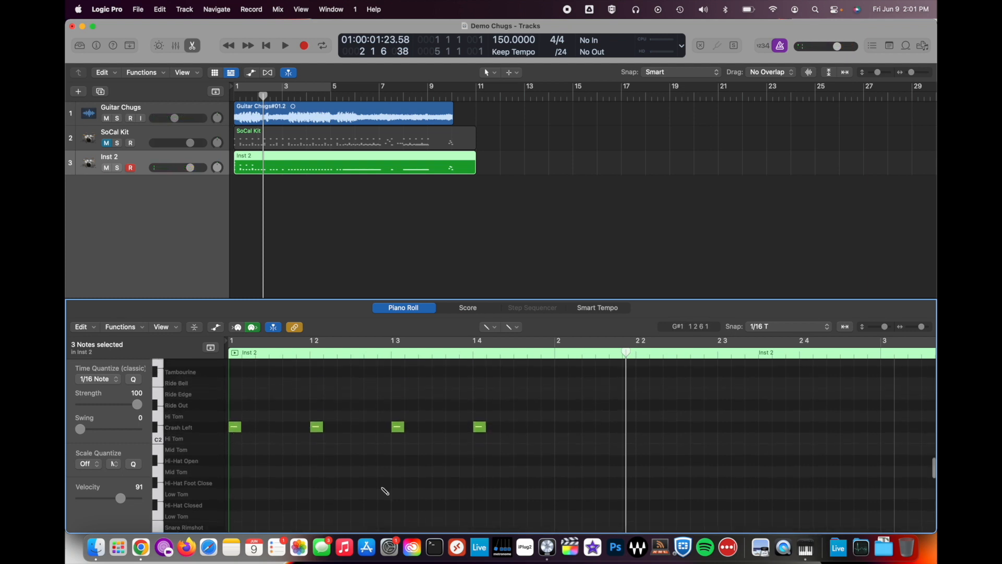
pyautogui.scroll(-2, 360, 475)
pyautogui.press('super+a')
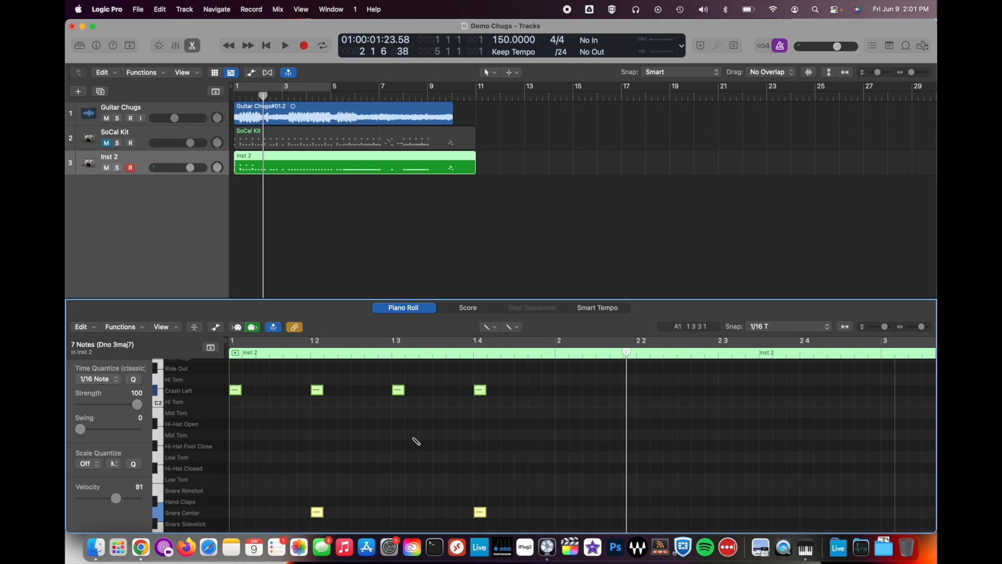
pyautogui.press('super+shift+d')
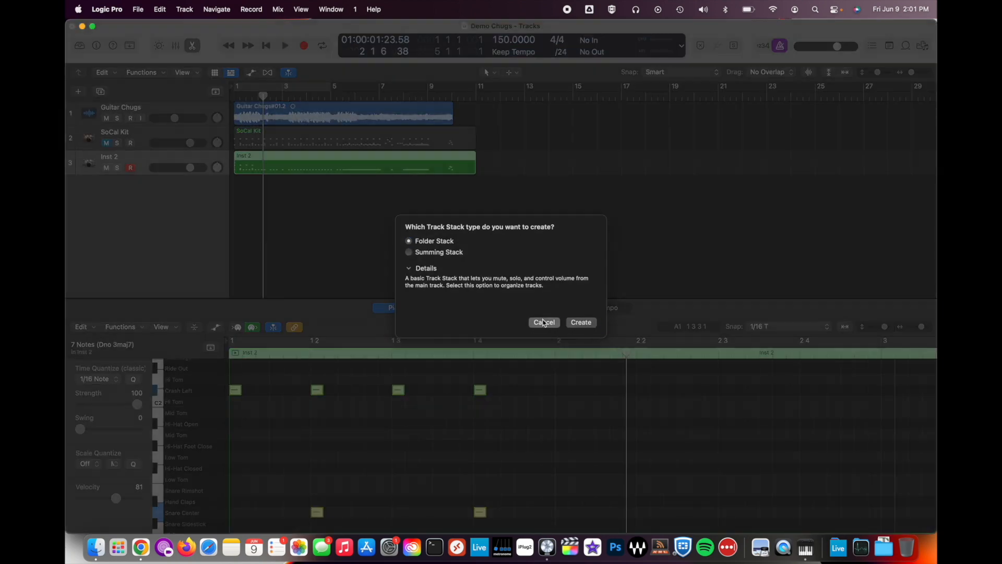
pyautogui.click(544, 322)
pyautogui.press('super+d')
pyautogui.press('super+z')
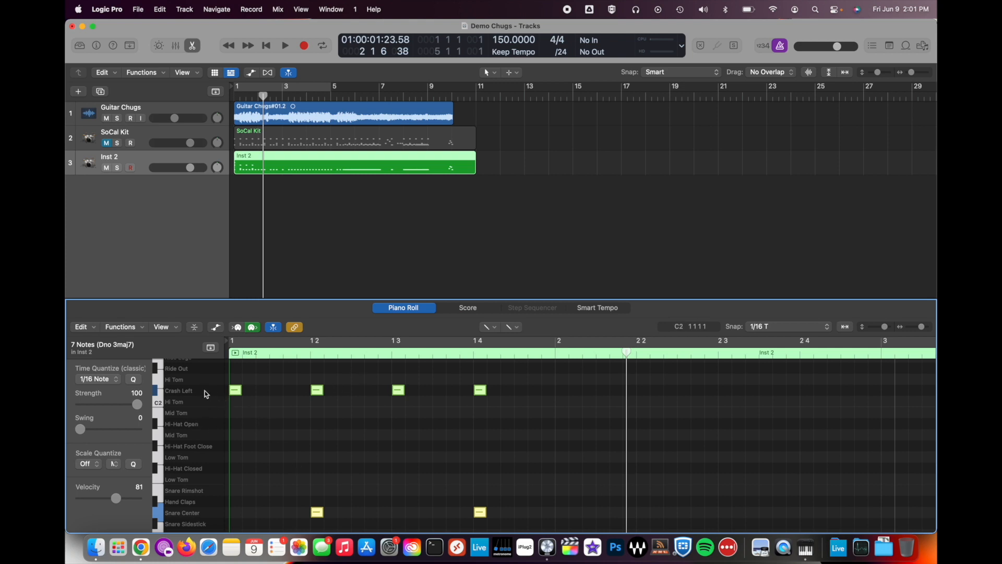
# Switch to the Pointer tool and copy the selected Crash Left and Snare Center notes one bar later, from bar 1 into bar 2.
pyautogui.moveTo(238, 393)
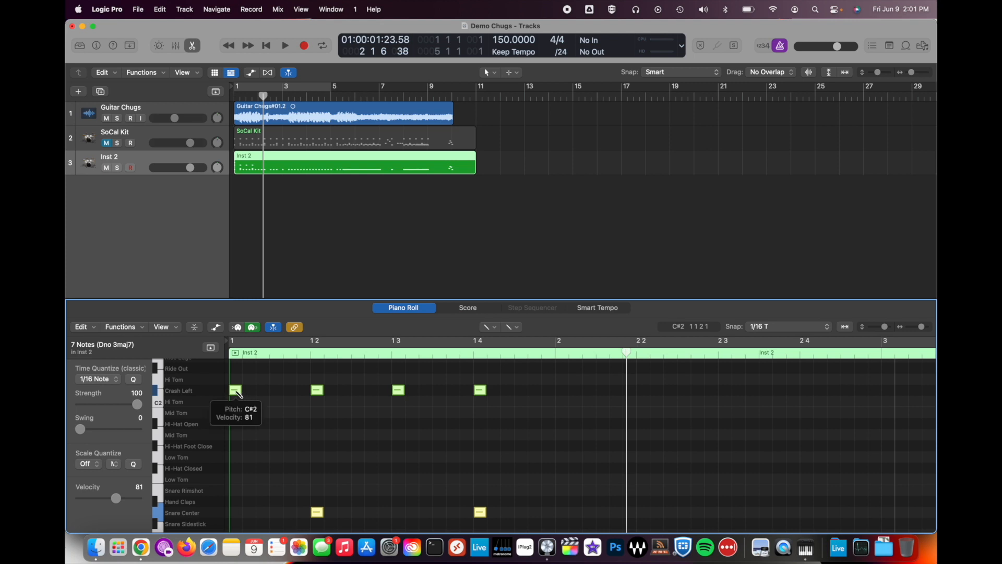
pyautogui.press('t')
pyautogui.click(265, 393)
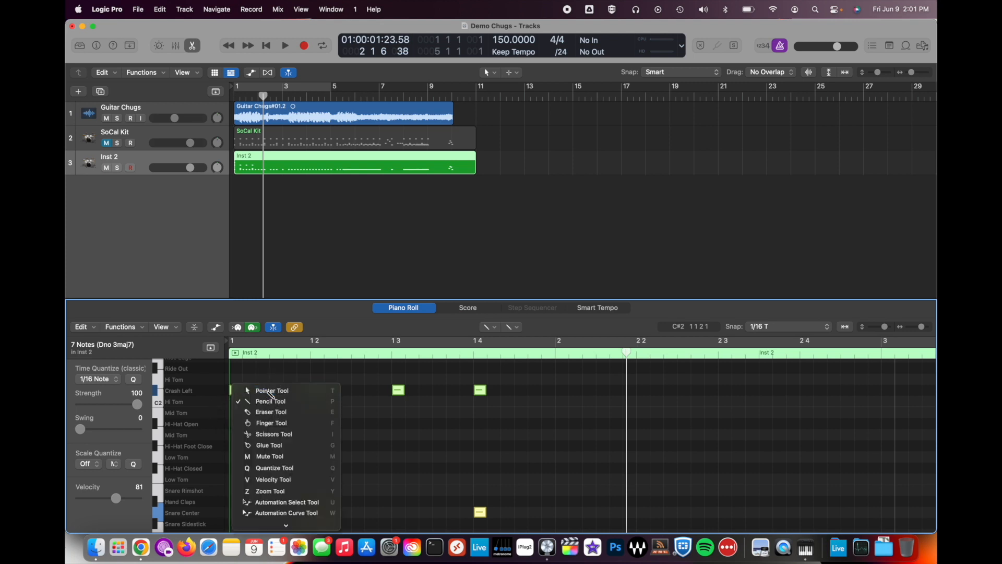
pyautogui.press('super+Left')
pyautogui.press('super+Left')
pyautogui.scroll(-3, 339, 443)
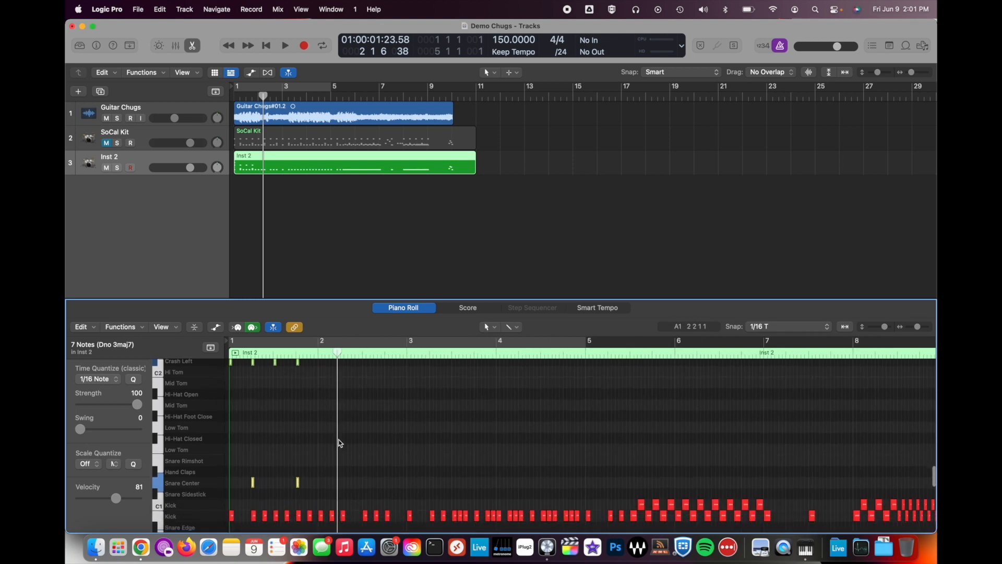
pyautogui.scroll(1, 246, 400)
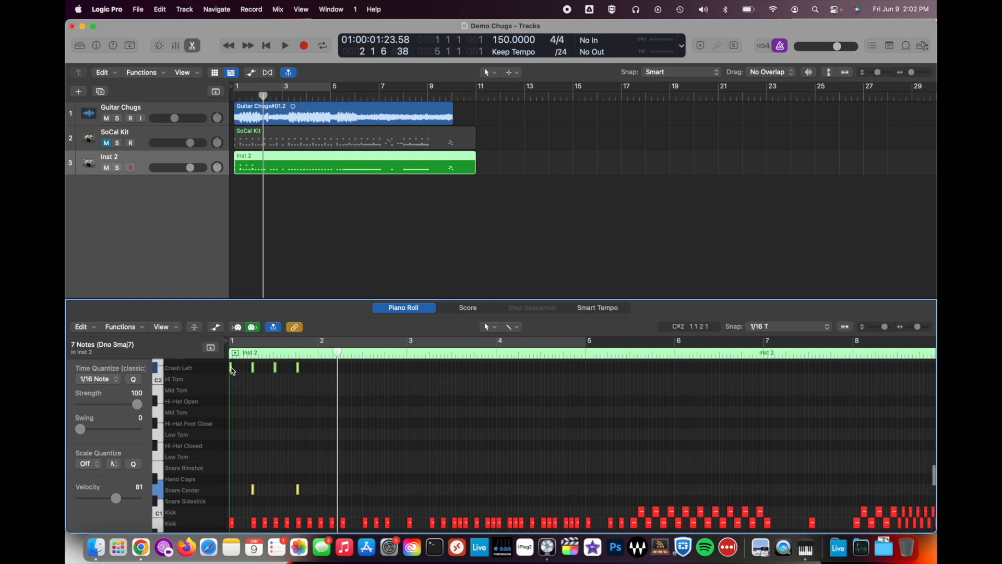
pyautogui.moveTo(233, 370); pyautogui.dragTo(323, 371)
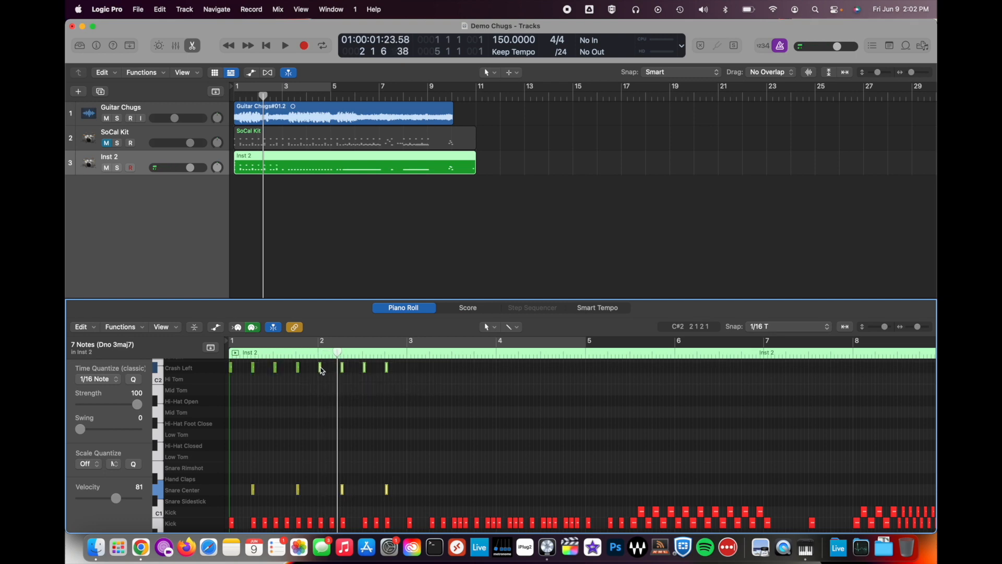
# Select the Crash Left and Snare Center notes of bars 1 and 2, and copy this two-bar pattern repeatedly to fill bars 3 to 8.
pyautogui.moveTo(407, 364); pyautogui.dragTo(228, 489)
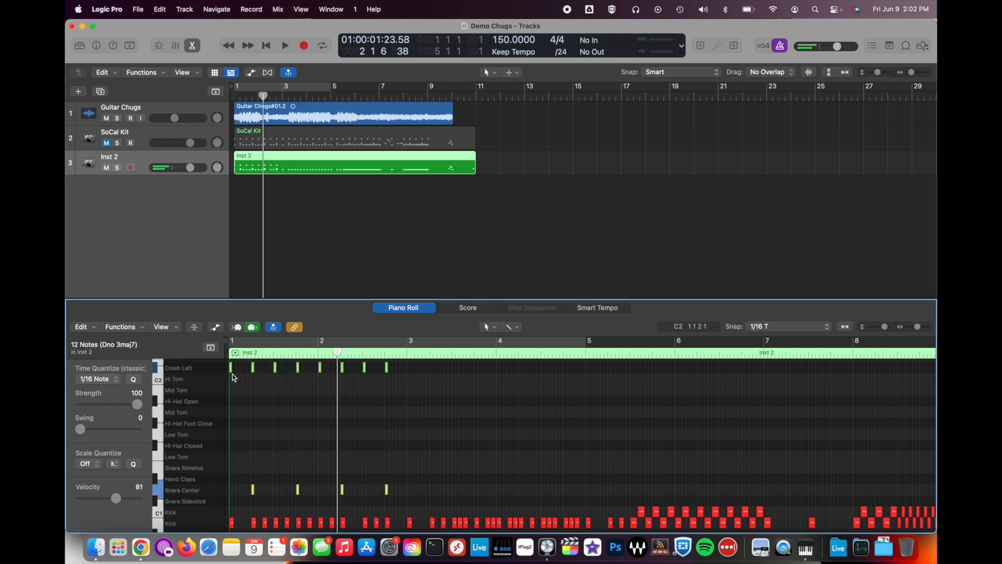
pyautogui.moveTo(233, 372); pyautogui.dragTo(589, 371)
pyautogui.hscroll(5, 707, 387)
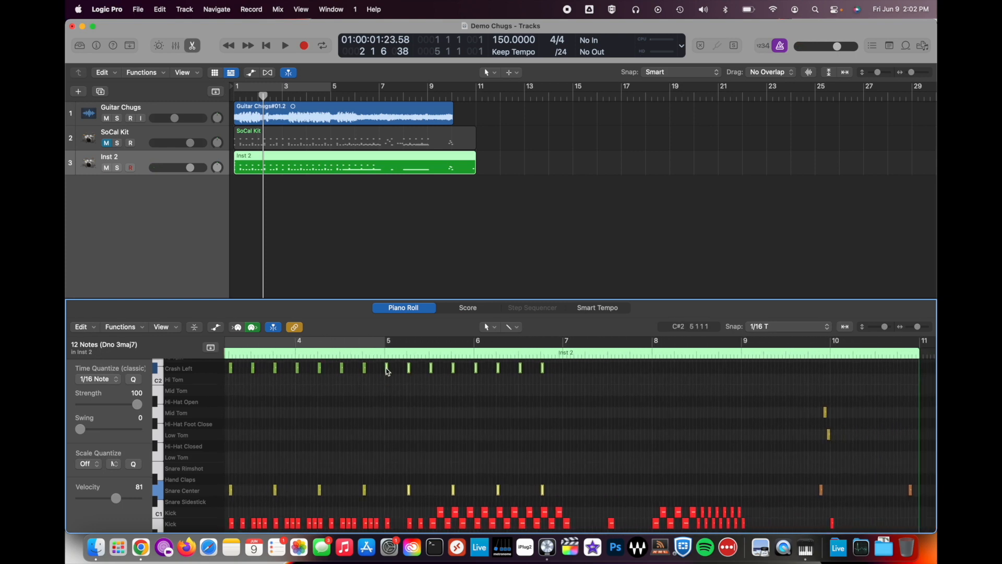
pyautogui.moveTo(387, 371); pyautogui.dragTo(568, 372)
# Play the drum pattern with the repeated crashes and snares from the start of the project.
pyautogui.hscroll(-5, 470, 399)
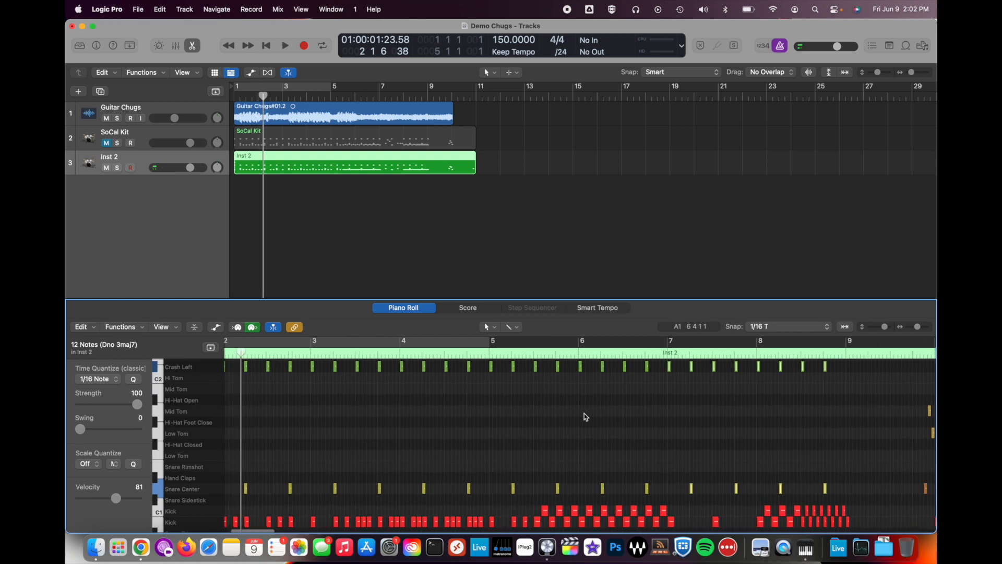
pyautogui.hscroll(-3, 586, 417)
pyautogui.press('Return')
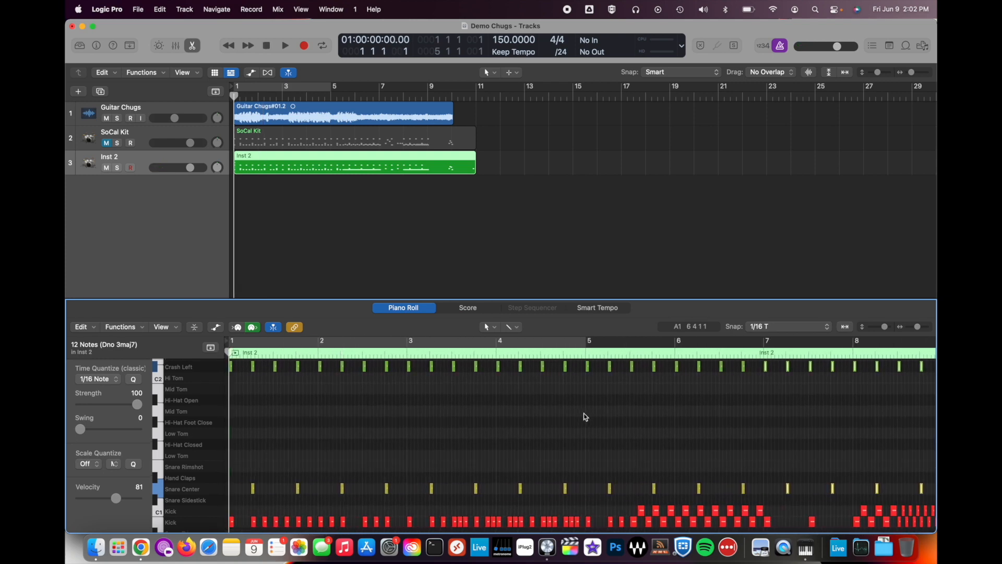
pyautogui.press('space')
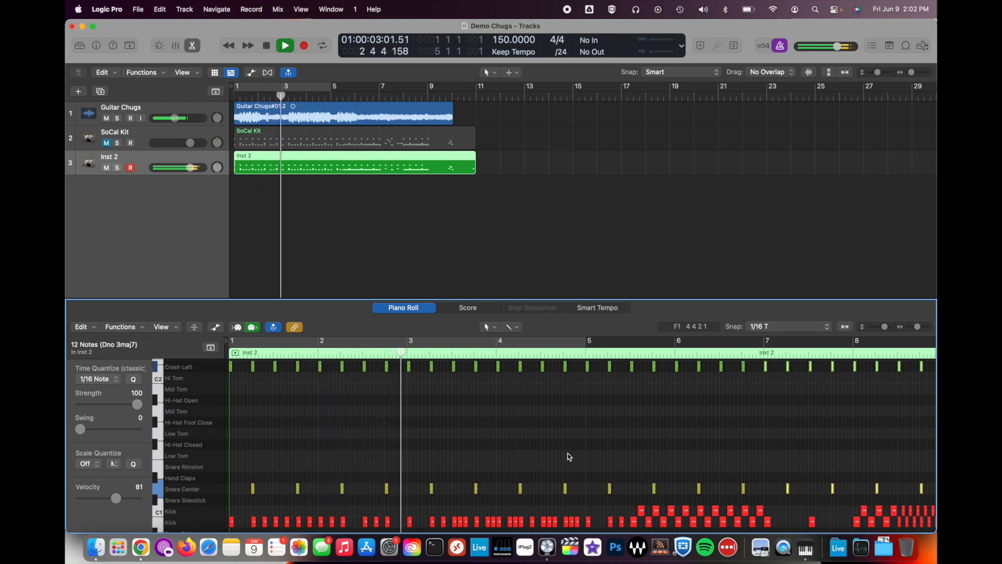
# Listen to the drum pattern up to the fill before bar 10, following the notes along, and stop playback.
pyautogui.hscroll(2, 569, 456)
pyautogui.hscroll(3, 569, 457)
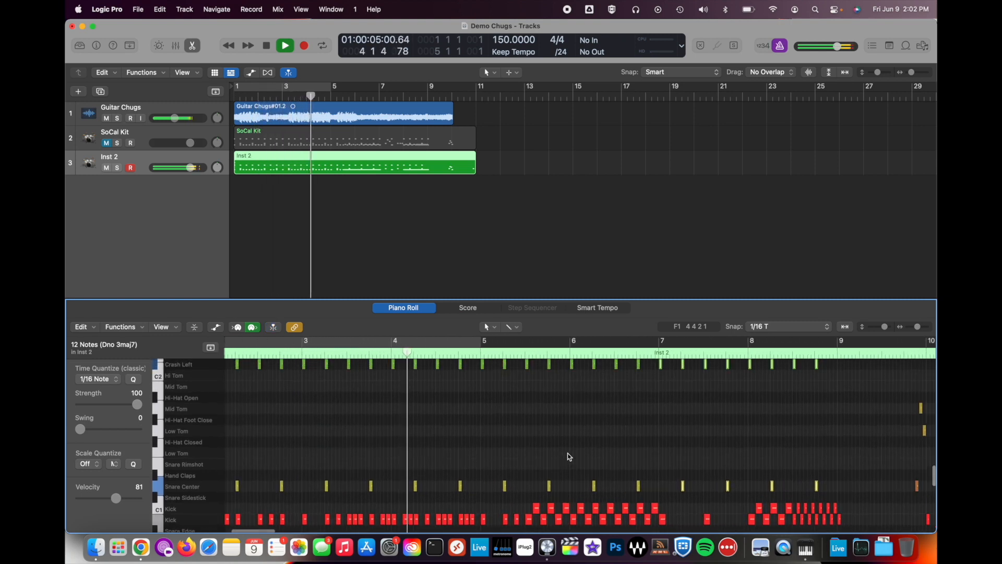
pyautogui.hscroll(2, 569, 457)
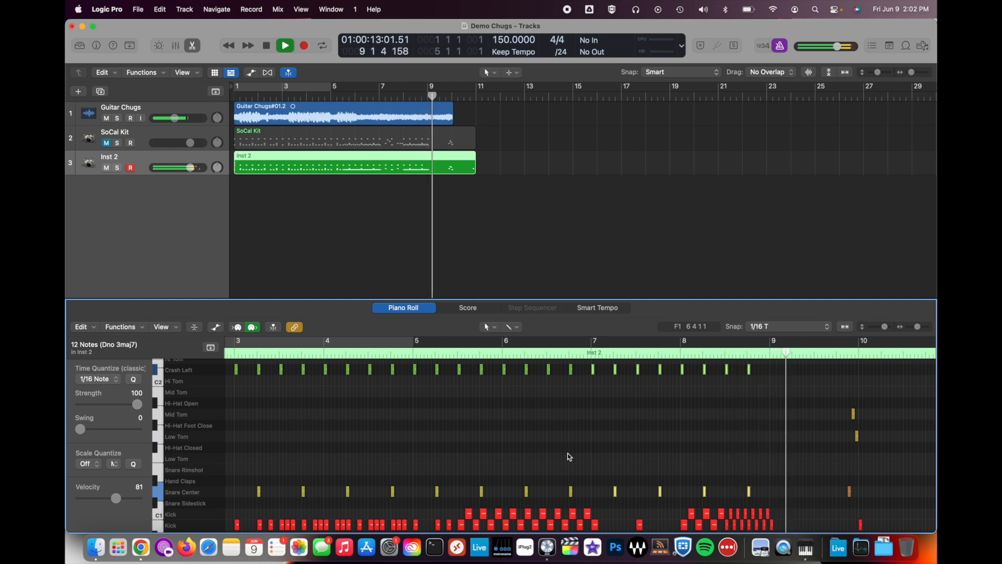
pyautogui.press('space')
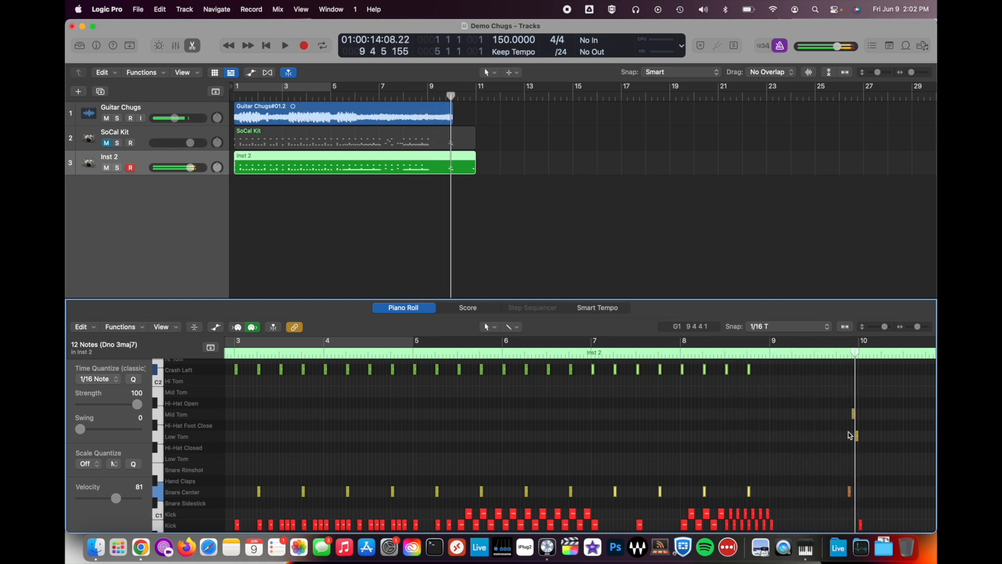
# Add a Crash Left note and a Crash Right note at the start of bar 9.
pyautogui.scroll(3, 779, 402)
pyautogui.click(773, 406)
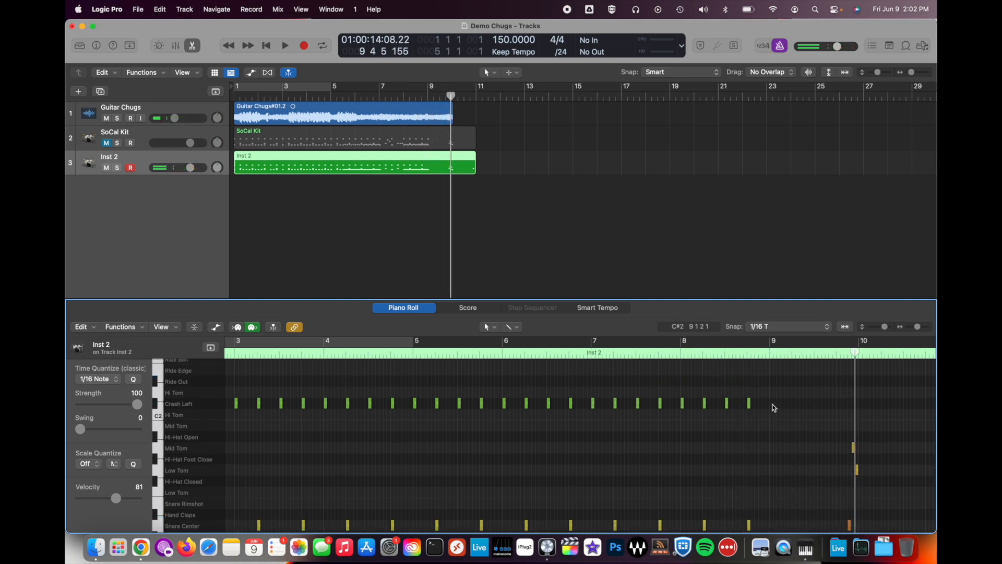
pyautogui.press('t')
pyautogui.click(781, 417)
pyautogui.click(773, 405)
pyautogui.scroll(2, 774, 406)
pyautogui.scroll(2, 776, 389)
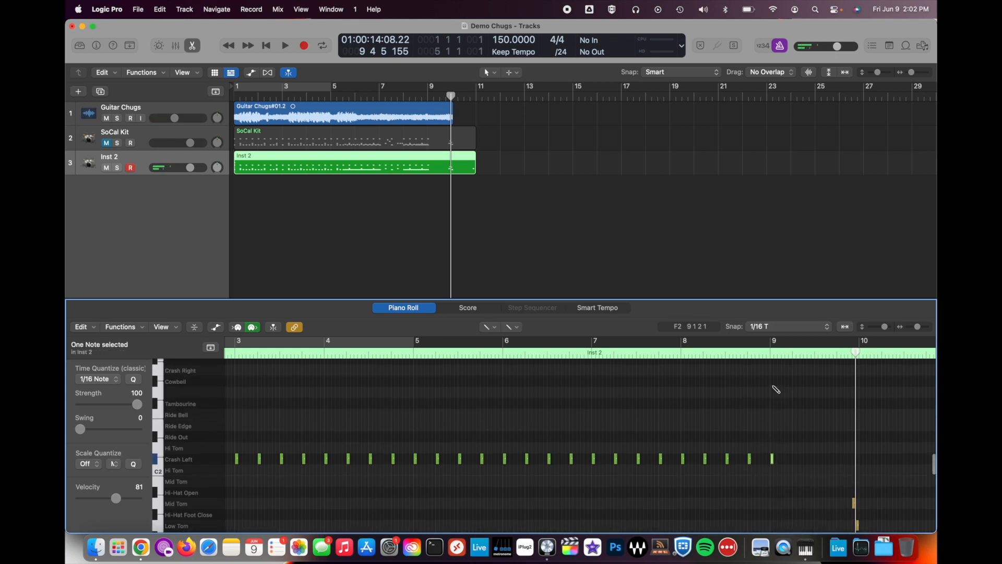
pyautogui.click(773, 373)
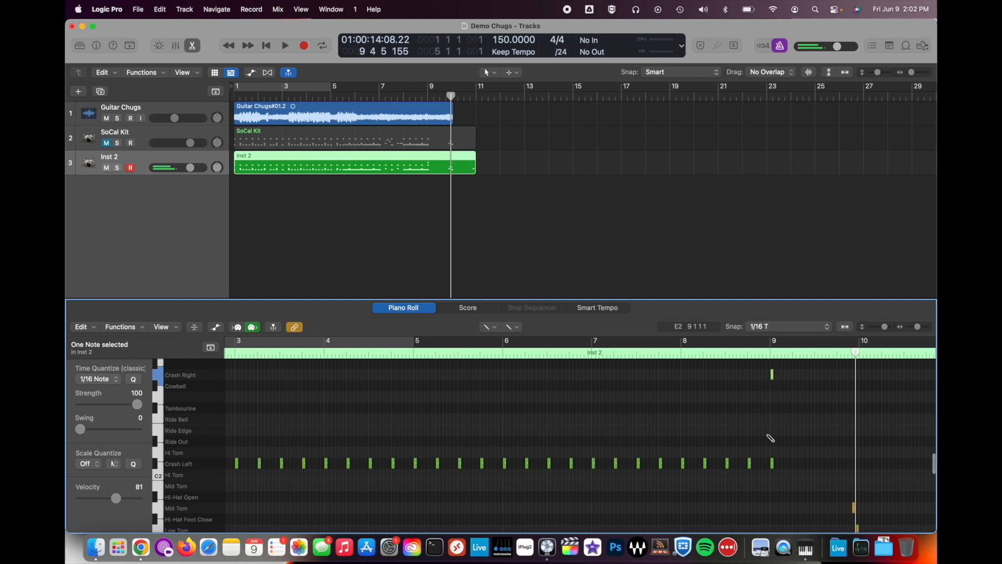
pyautogui.scroll(-3, 765, 437)
pyautogui.scroll(-5, 765, 439)
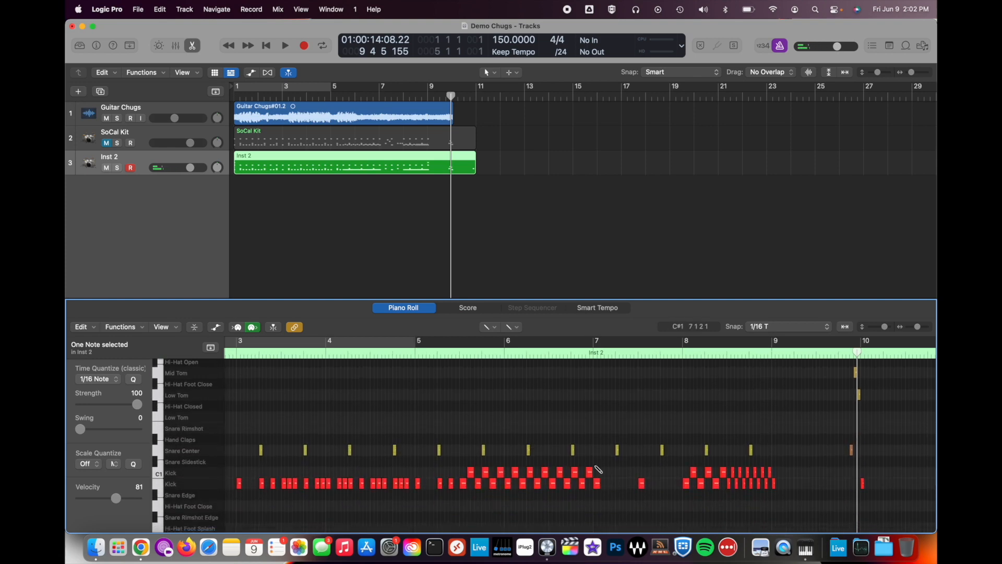
pyautogui.click(618, 449)
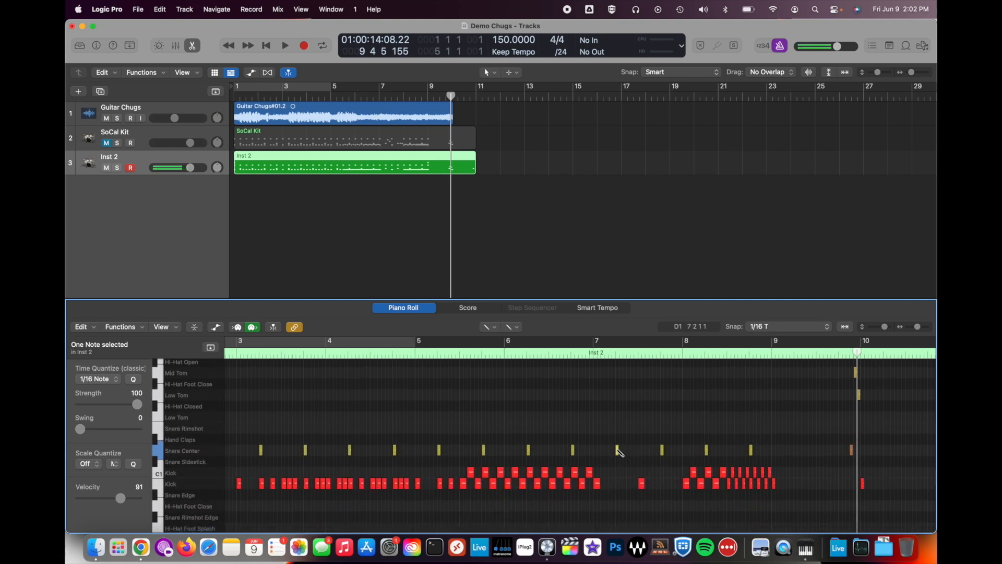
pyautogui.doubleClick(618, 450)
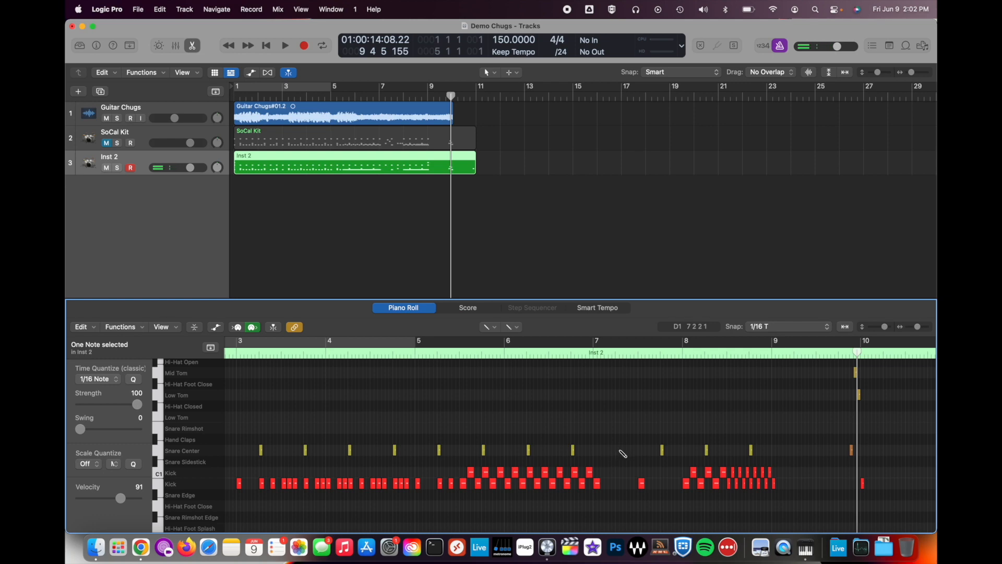
pyautogui.click(617, 450)
# Delete the Crash Left notes on beats 2 and 4 of bar 7.
pyautogui.scroll(1, 618, 452)
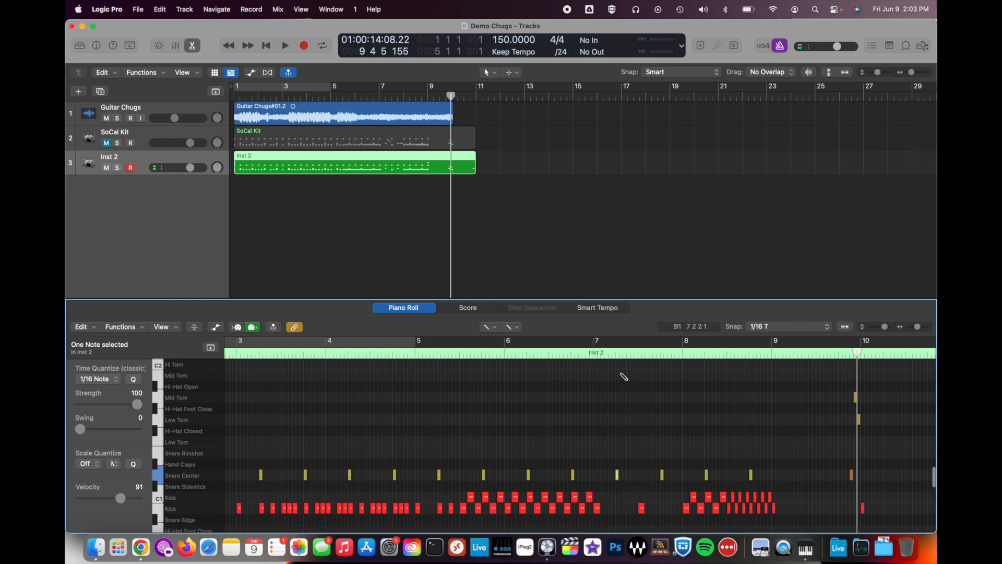
pyautogui.press('super+Right')
pyautogui.press('super+Right')
pyautogui.press('super+Right')
pyautogui.press('super+Right')
pyautogui.press('super+Right')
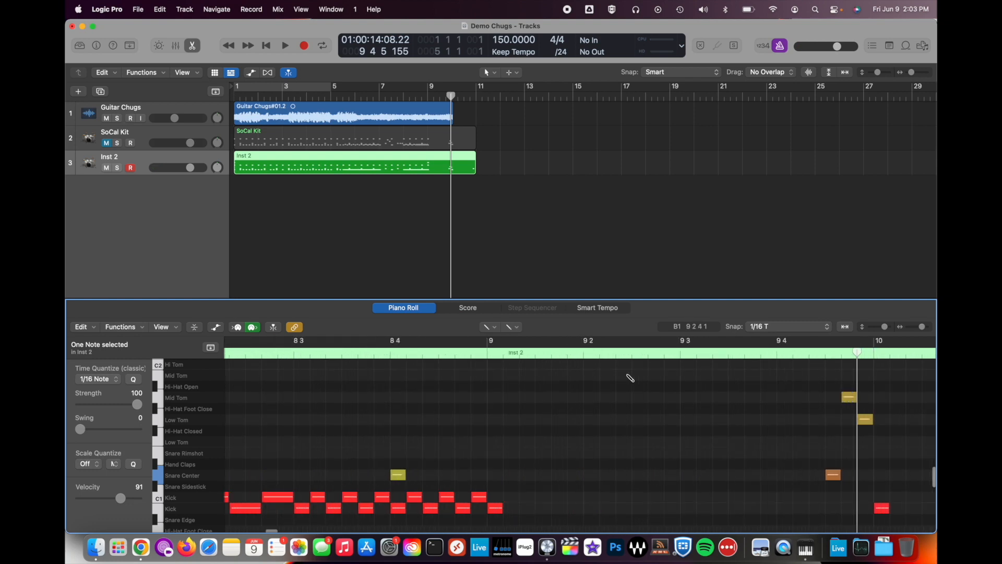
pyautogui.hscroll(-14, 630, 378)
pyautogui.hscroll(-15, 630, 378)
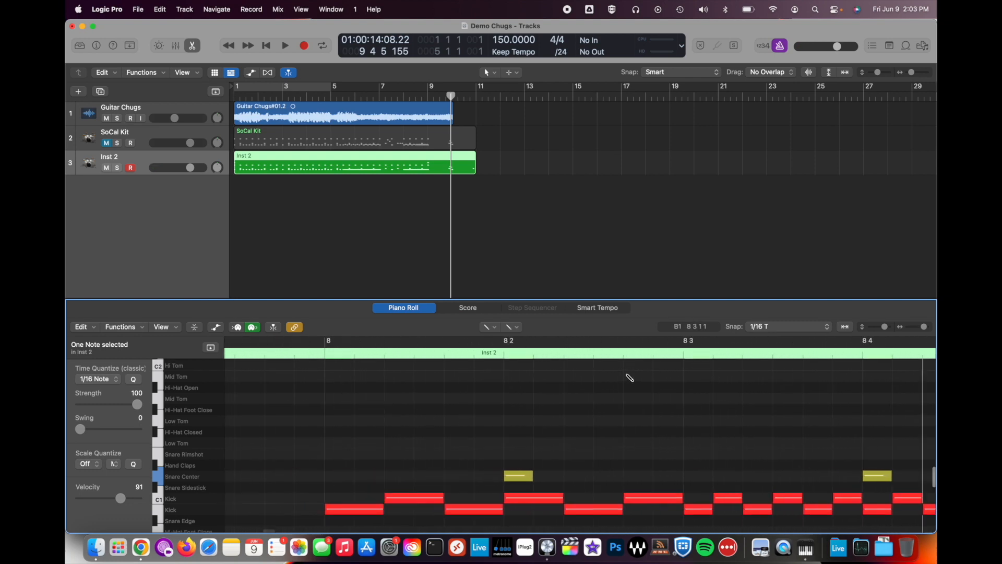
pyautogui.hscroll(-3, 630, 378)
pyautogui.scroll(3, 626, 376)
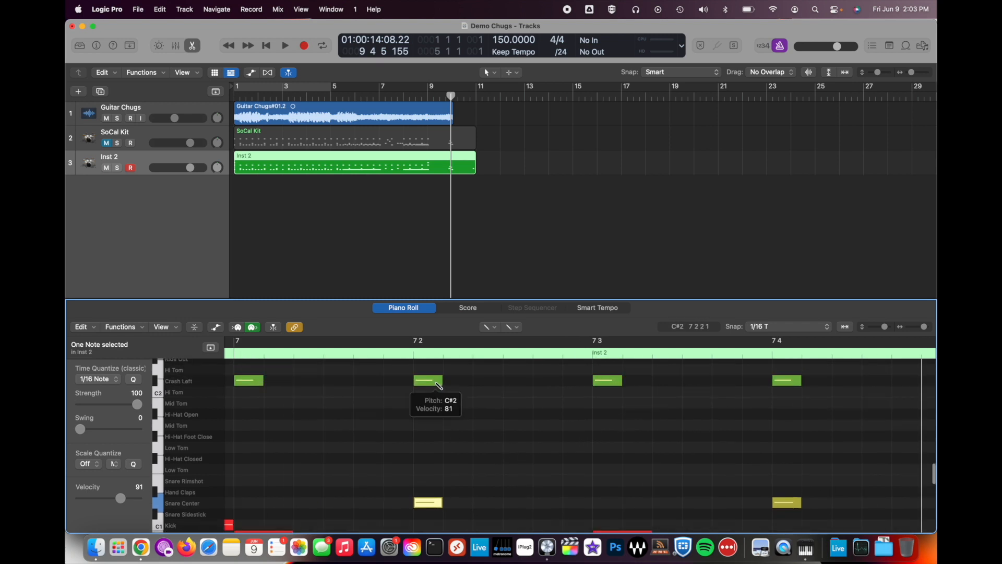
pyautogui.click(437, 382)
pyautogui.press('BackSpace')
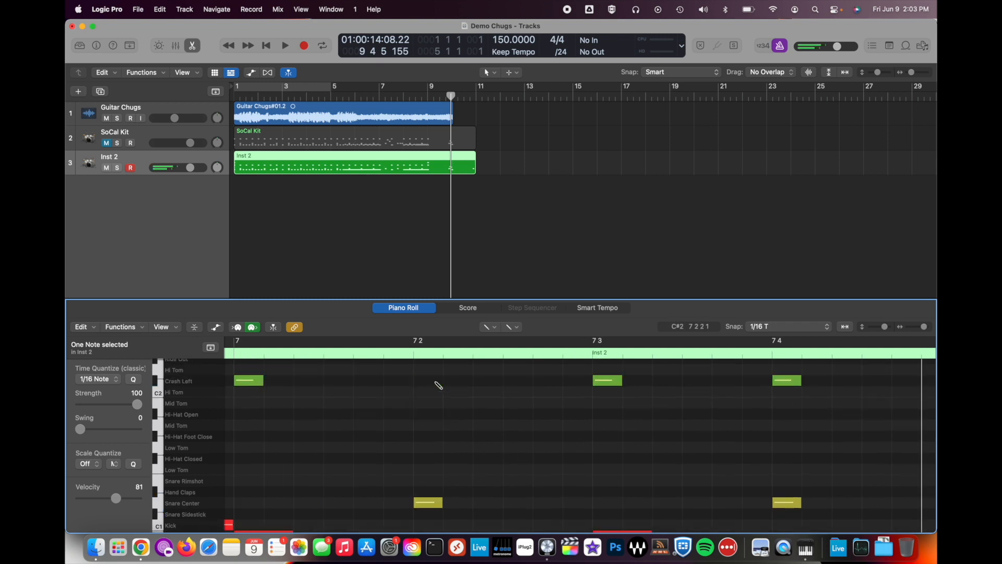
pyautogui.click(780, 381)
pyautogui.press('BackSpace')
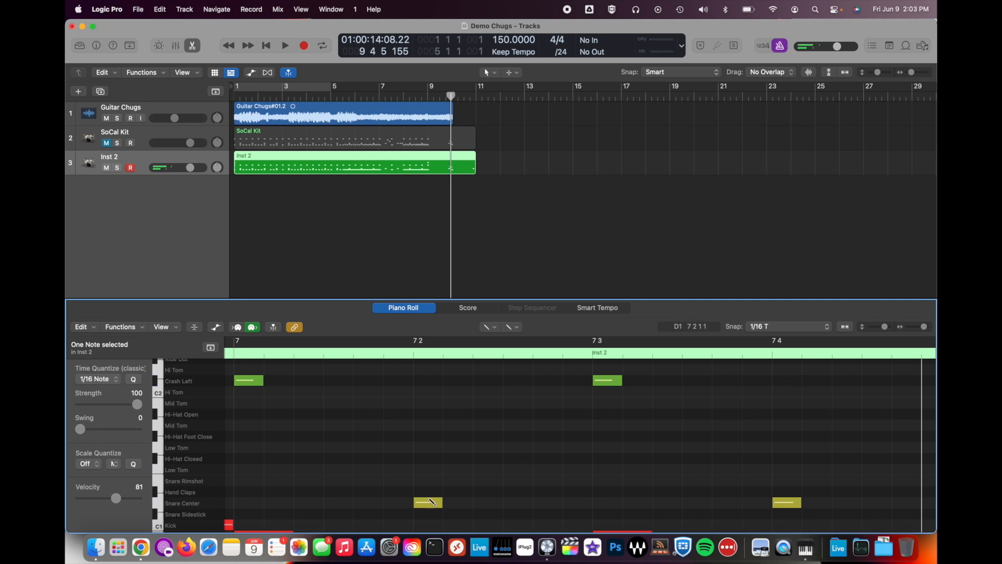
# In bar 7, add triplet notes on Mid Tom and Low Tom after the beat 2 snare, and two Snare Center triplet notes after beat 4.
pyautogui.click(491, 403)
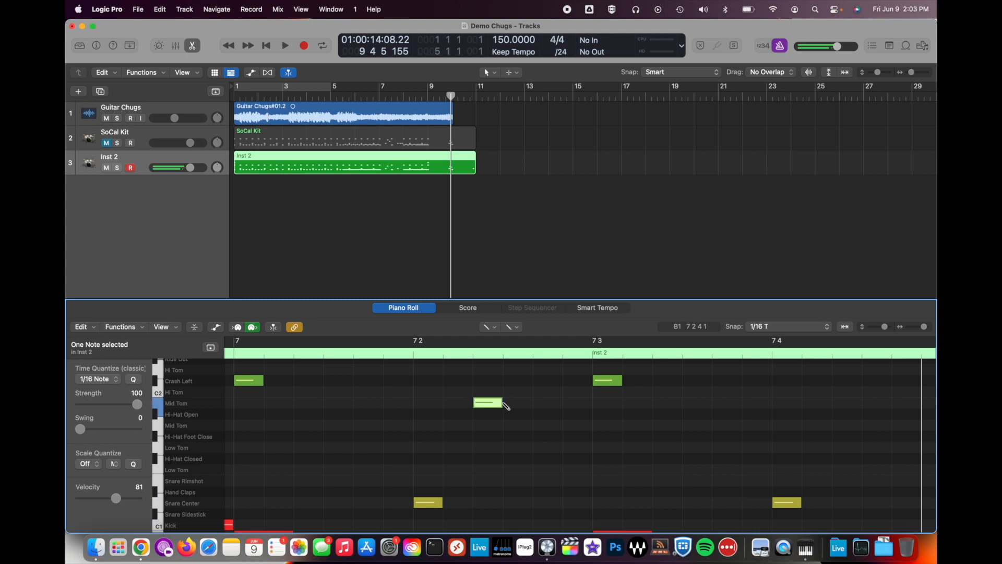
pyautogui.click(547, 447)
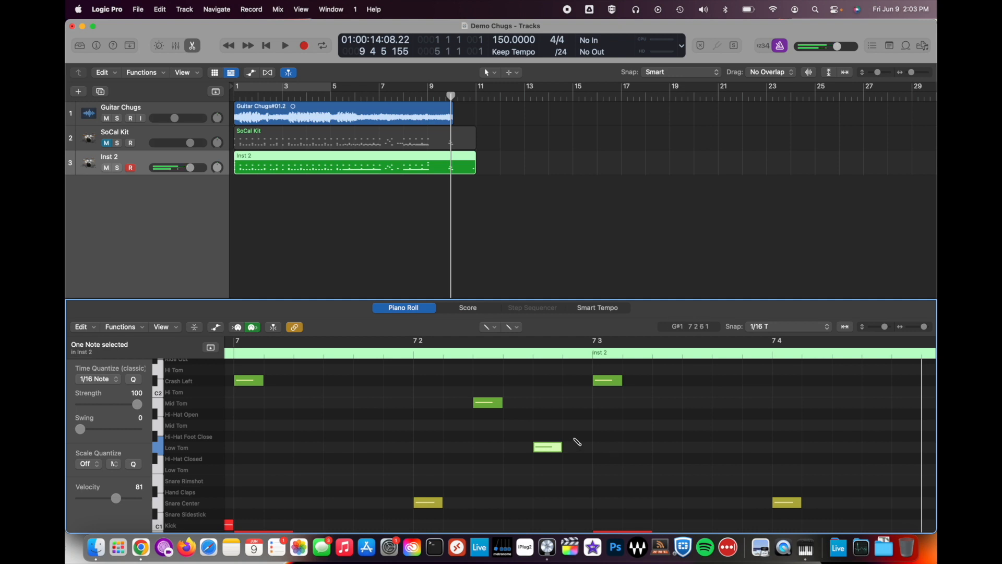
pyautogui.hscroll(2, 829, 496)
pyautogui.click(791, 504)
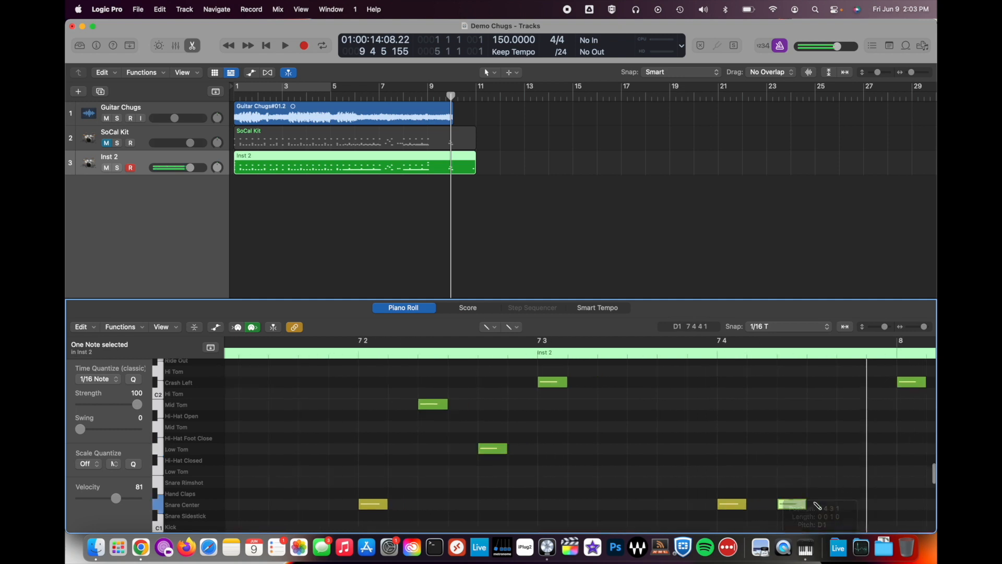
pyautogui.click(851, 505)
pyautogui.hscroll(-4, 731, 496)
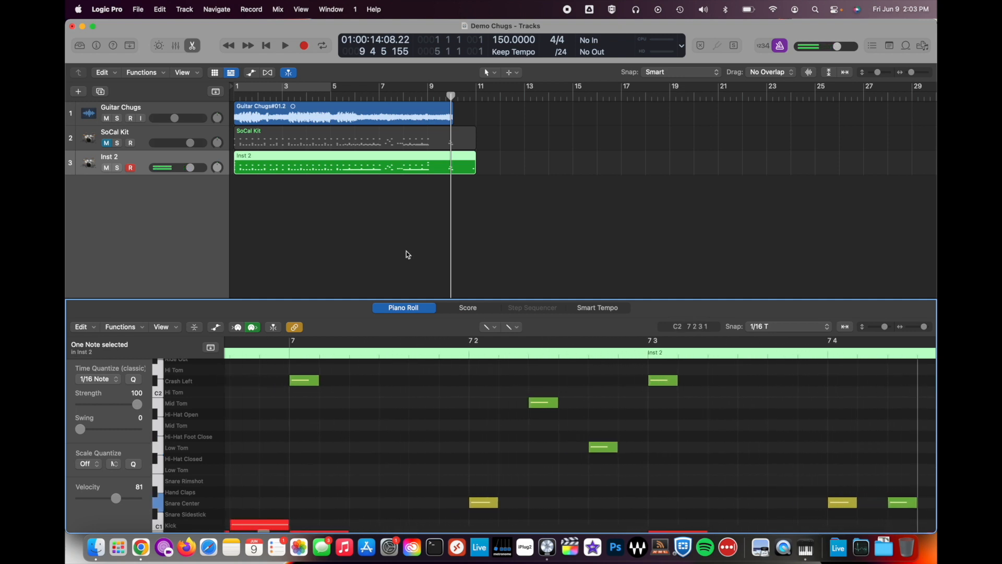
# Play the project from just before bar 6 to hear the fills in bar 7.
pyautogui.click(379, 95)
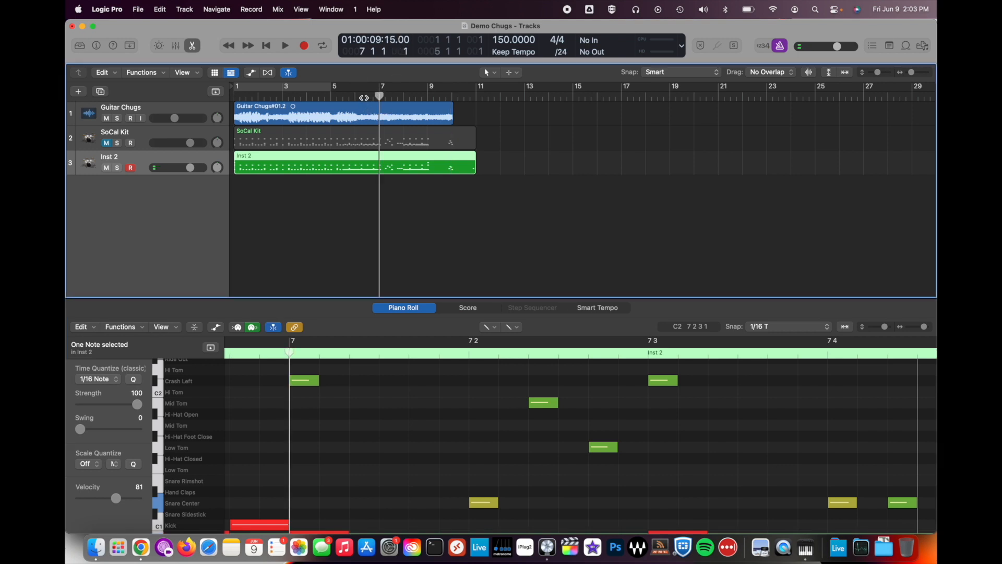
pyautogui.click(355, 96)
pyautogui.press('space')
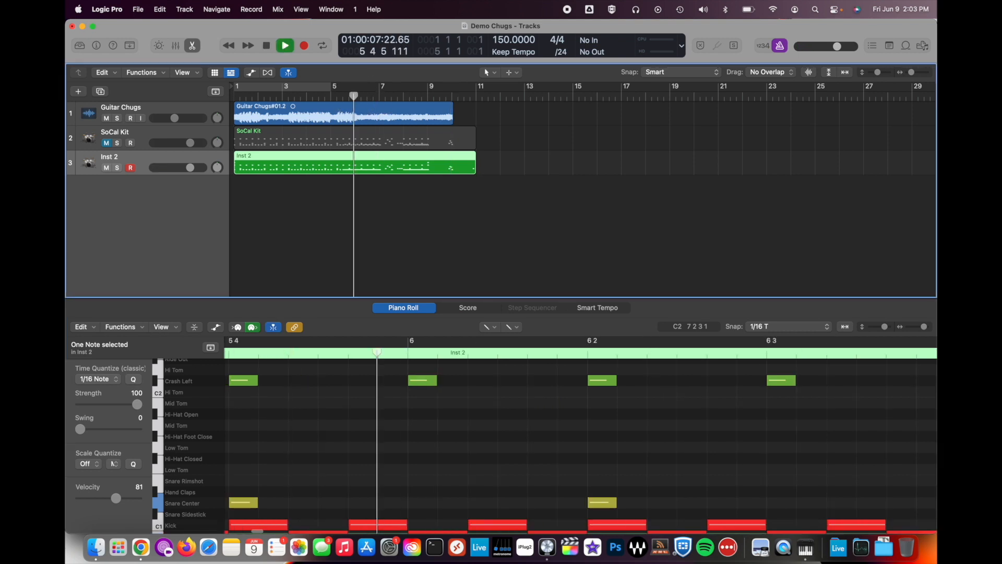
# Stop playback and shorten the end of the Inst 2 region to about the middle of bar 10.
pyautogui.click(481, 164)
pyautogui.press('space')
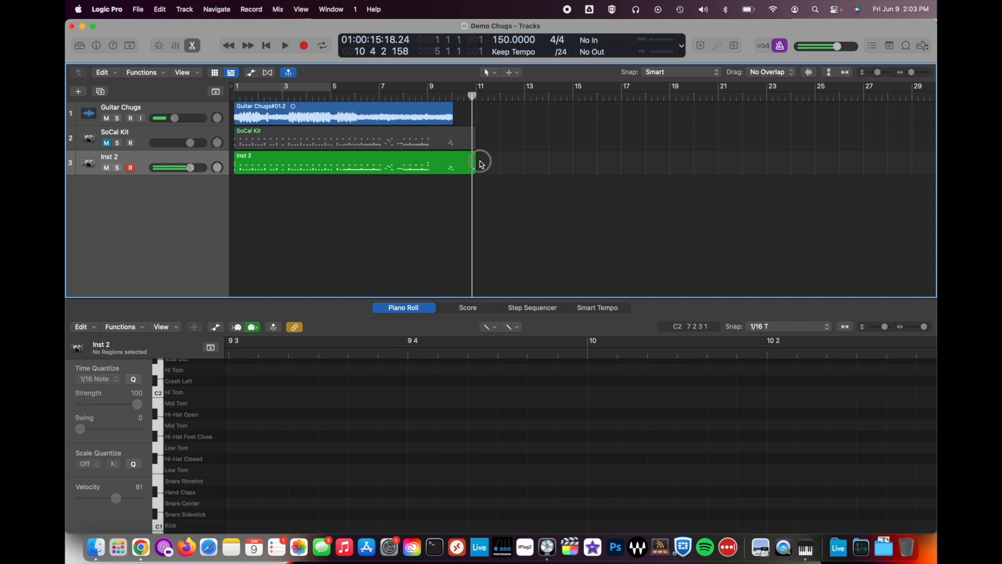
pyautogui.click(471, 165)
pyautogui.moveTo(473, 165); pyautogui.dragTo(464, 164)
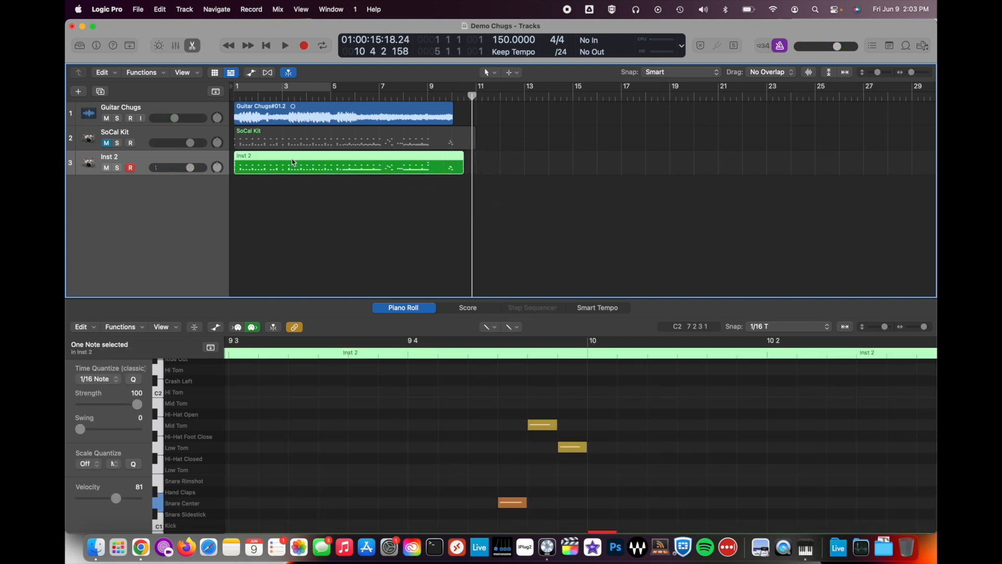
# Play the whole drum part with the guitar from the start of the project, and stop after the Inst 2 region ends.
pyautogui.press('Return')
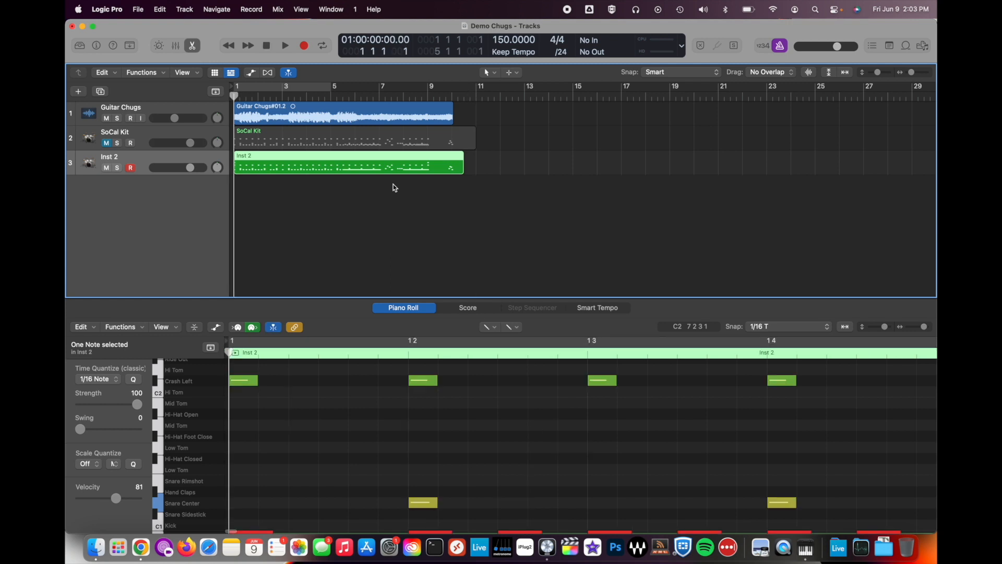
pyautogui.press('space')
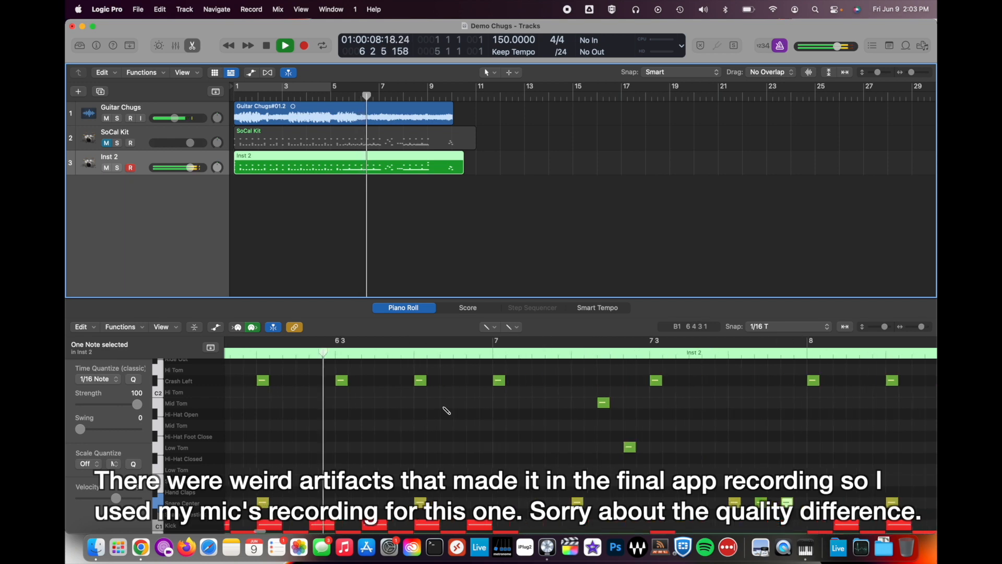
pyautogui.scroll(-5, 446, 410)
pyautogui.scroll(-1, 446, 411)
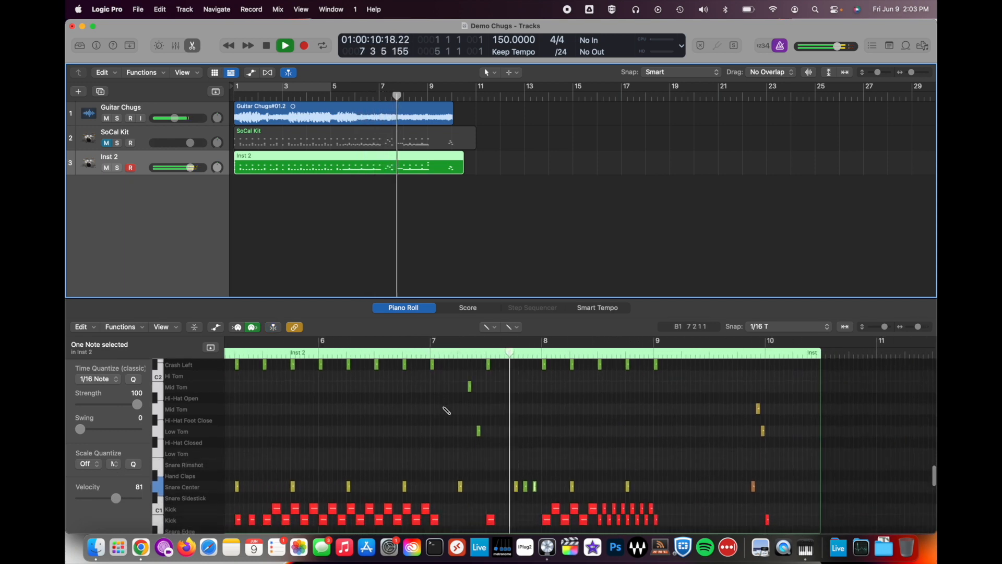
pyautogui.scroll(-3, 446, 410)
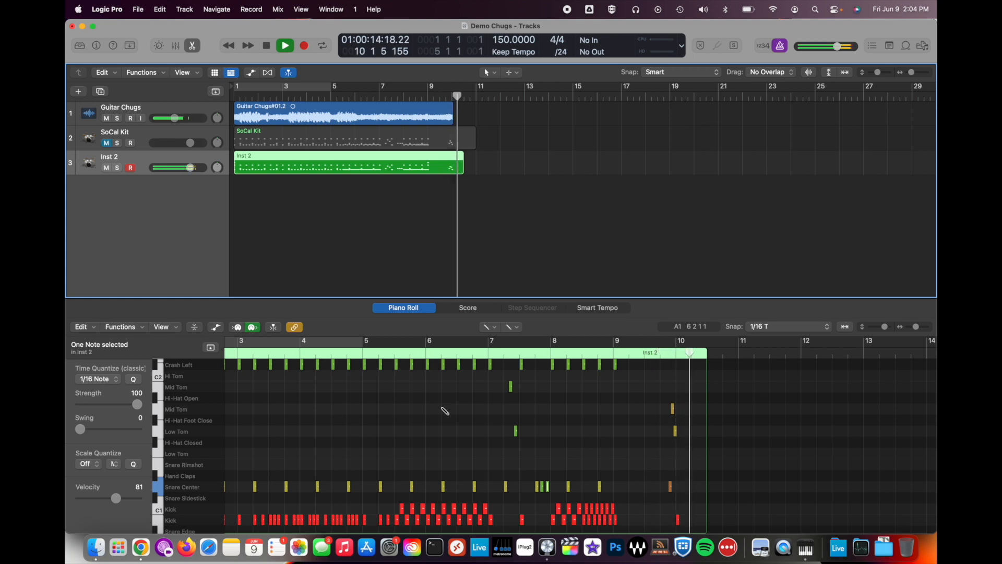
pyautogui.press('space')
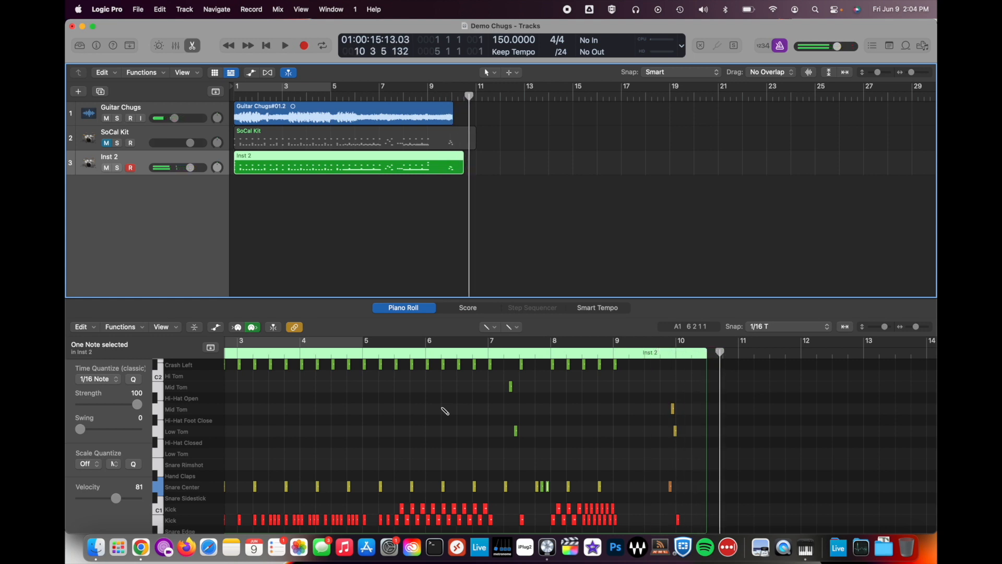